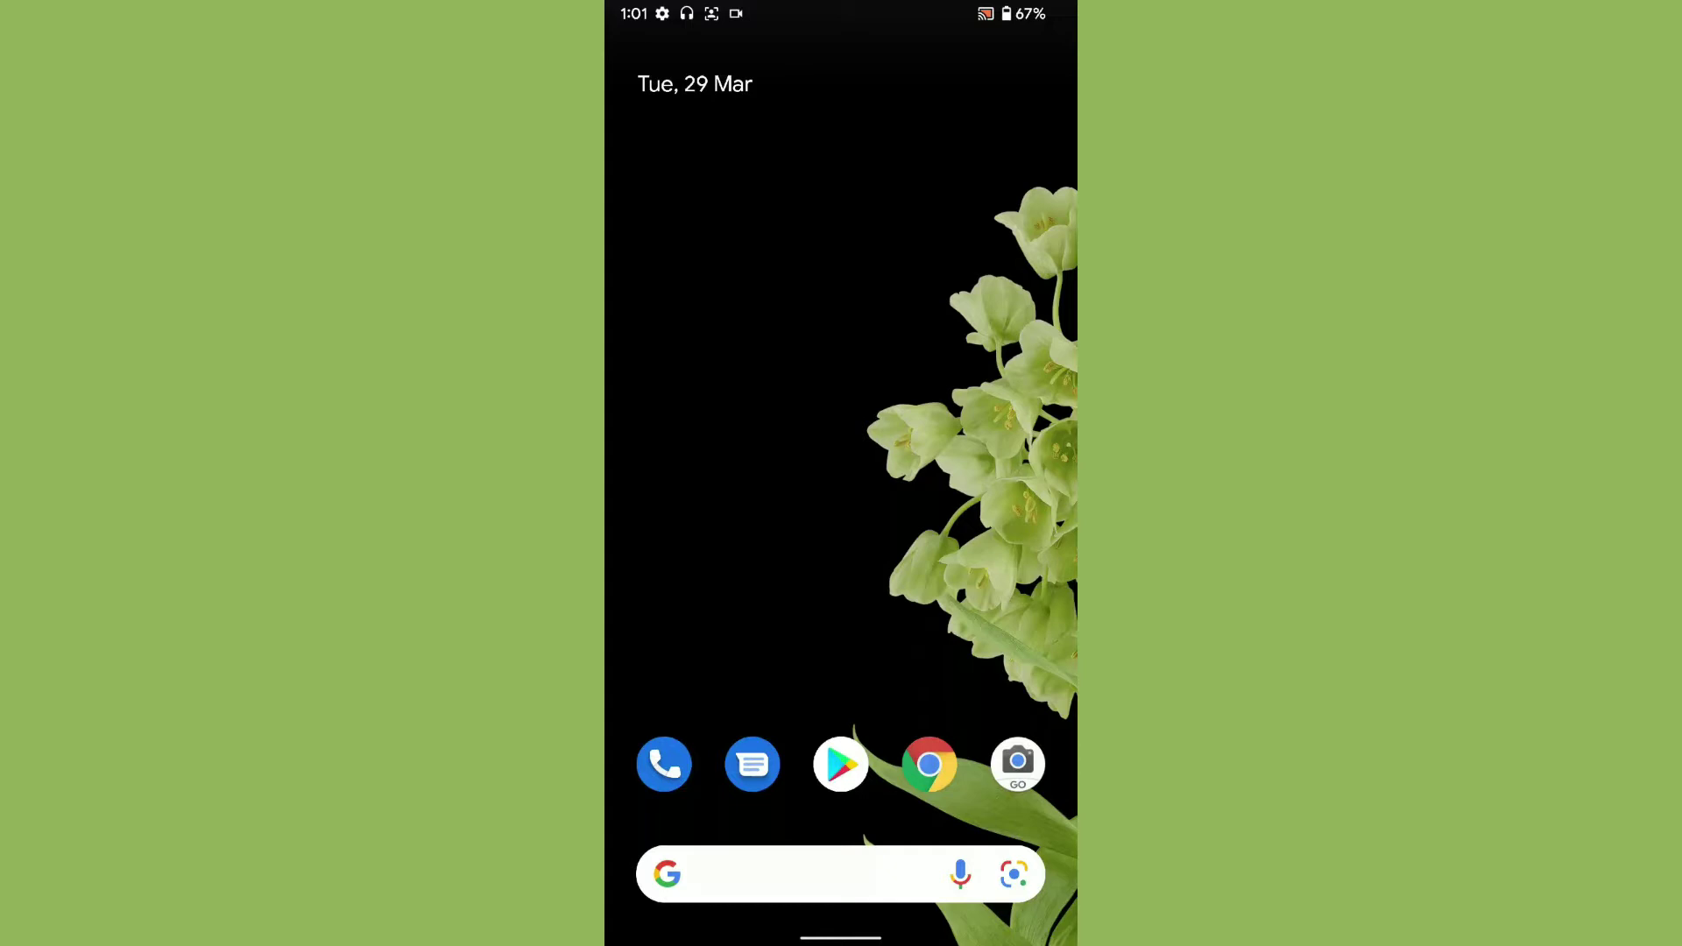
- Look over the launcher's Home settings and the all-apps list, then return to the home screen
left_click(788, 420)
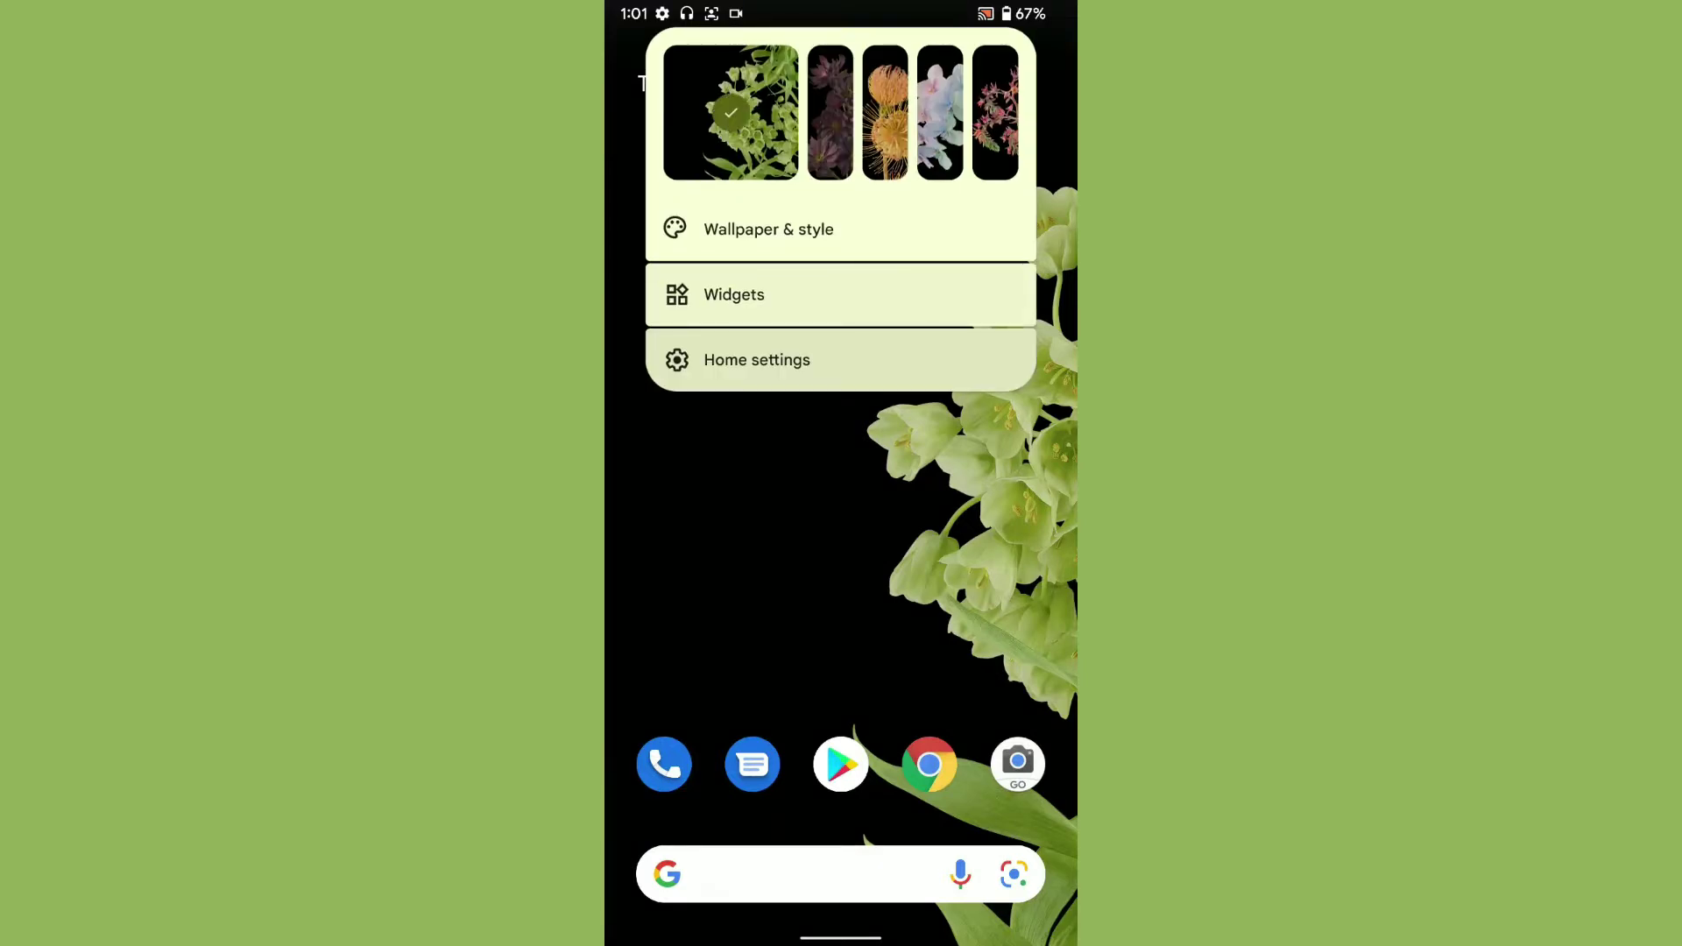
left_click(732, 357)
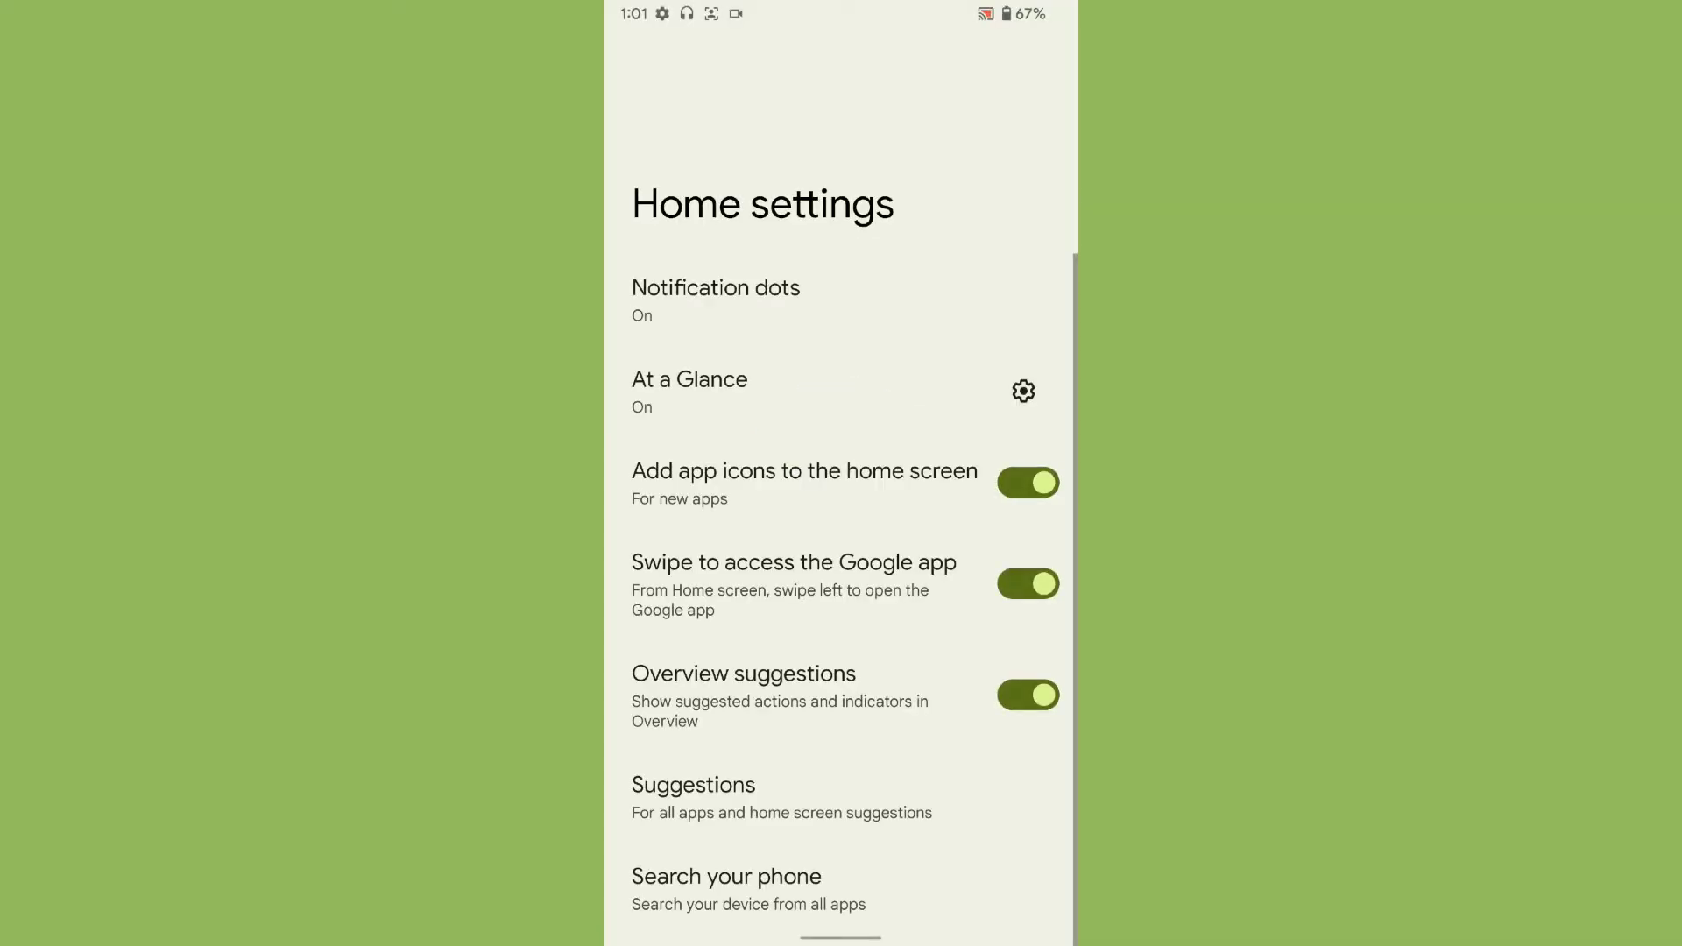
left_click_drag(842, 937, 841, 525)
left_click_drag(842, 789, 842, 263)
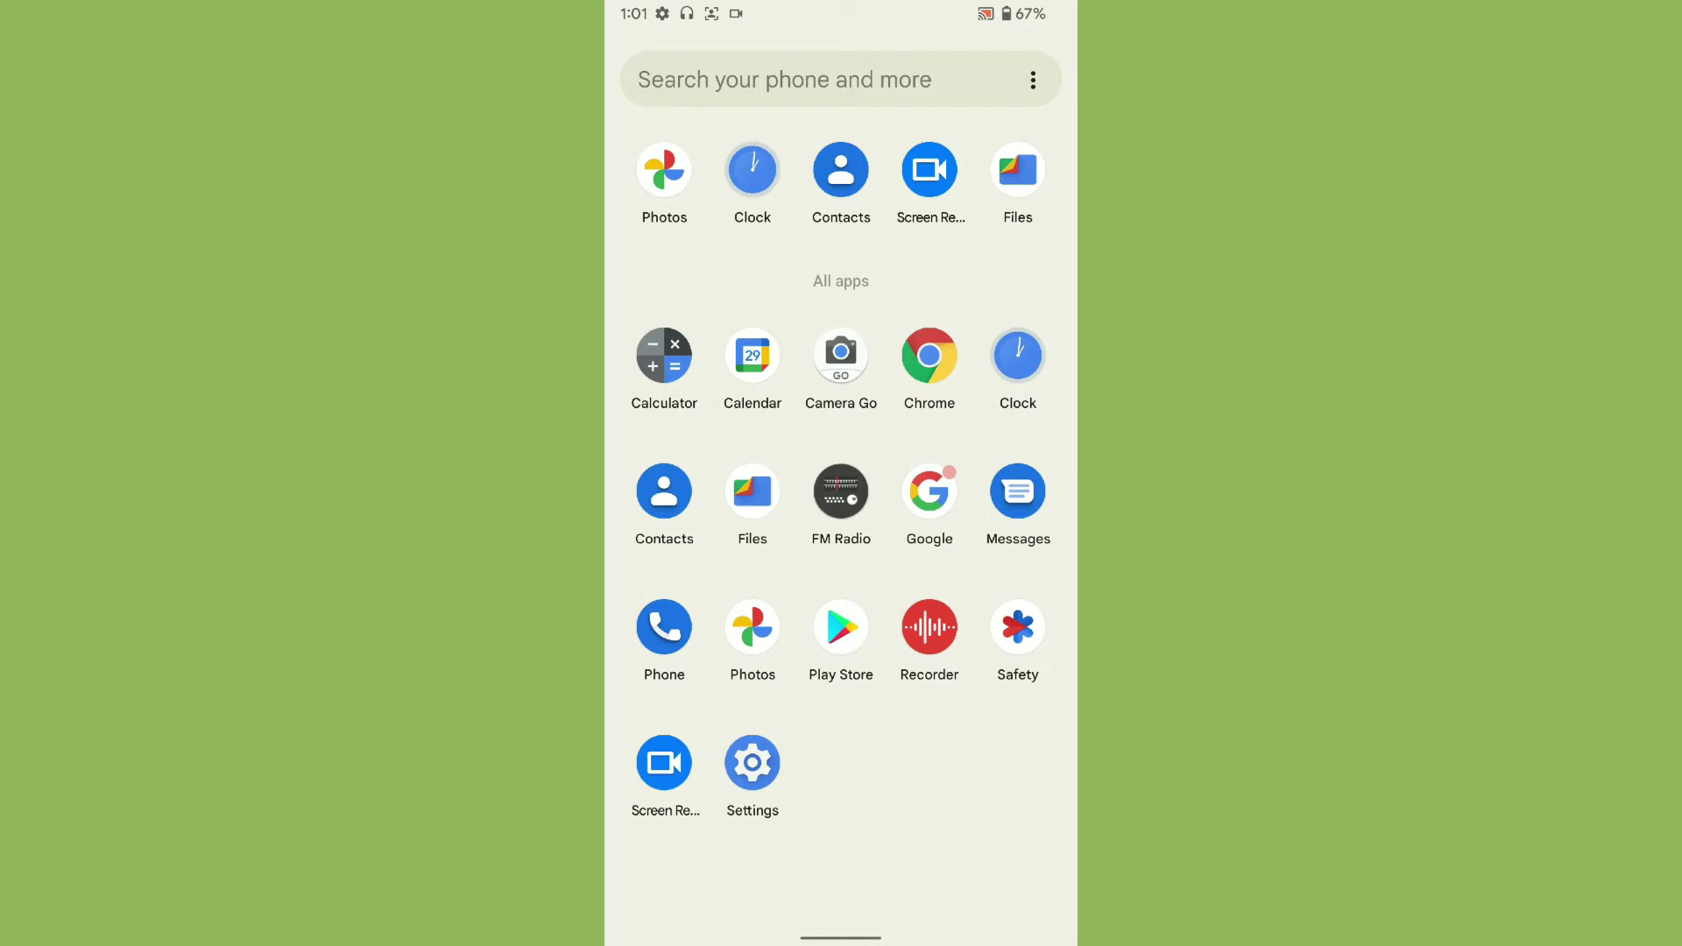
left_click_drag(842, 394, 842, 789)
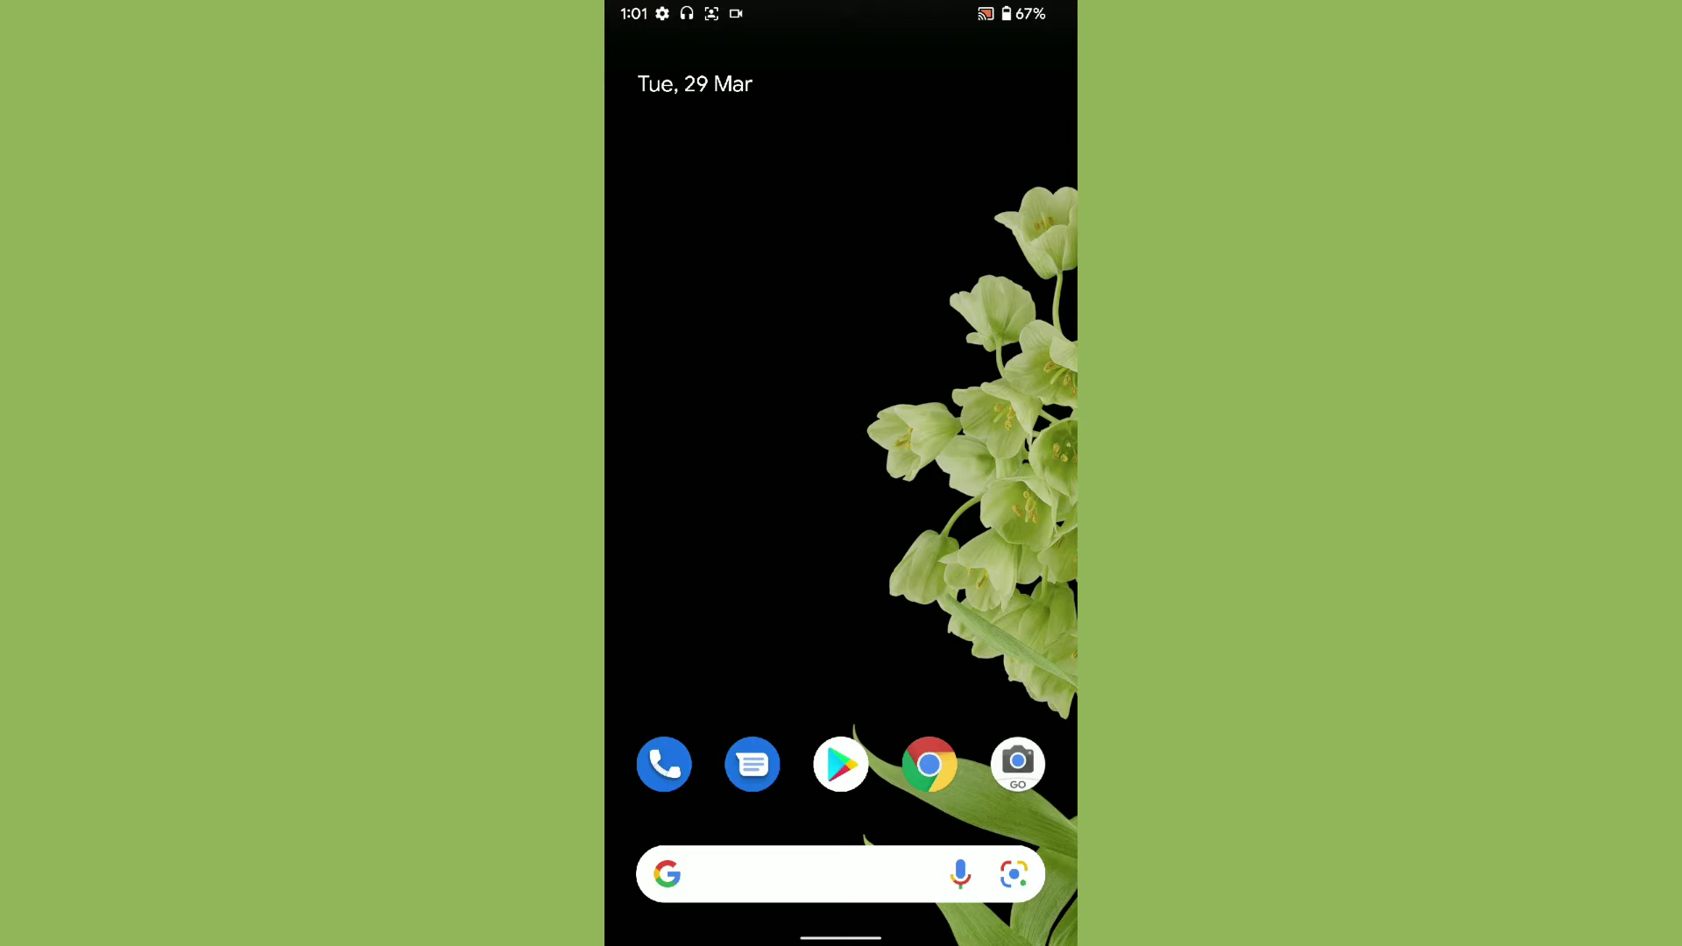
- Preview the orange flower wallpaper, restore the green bell-flower one, and open and close all apps
left_click(842, 539)
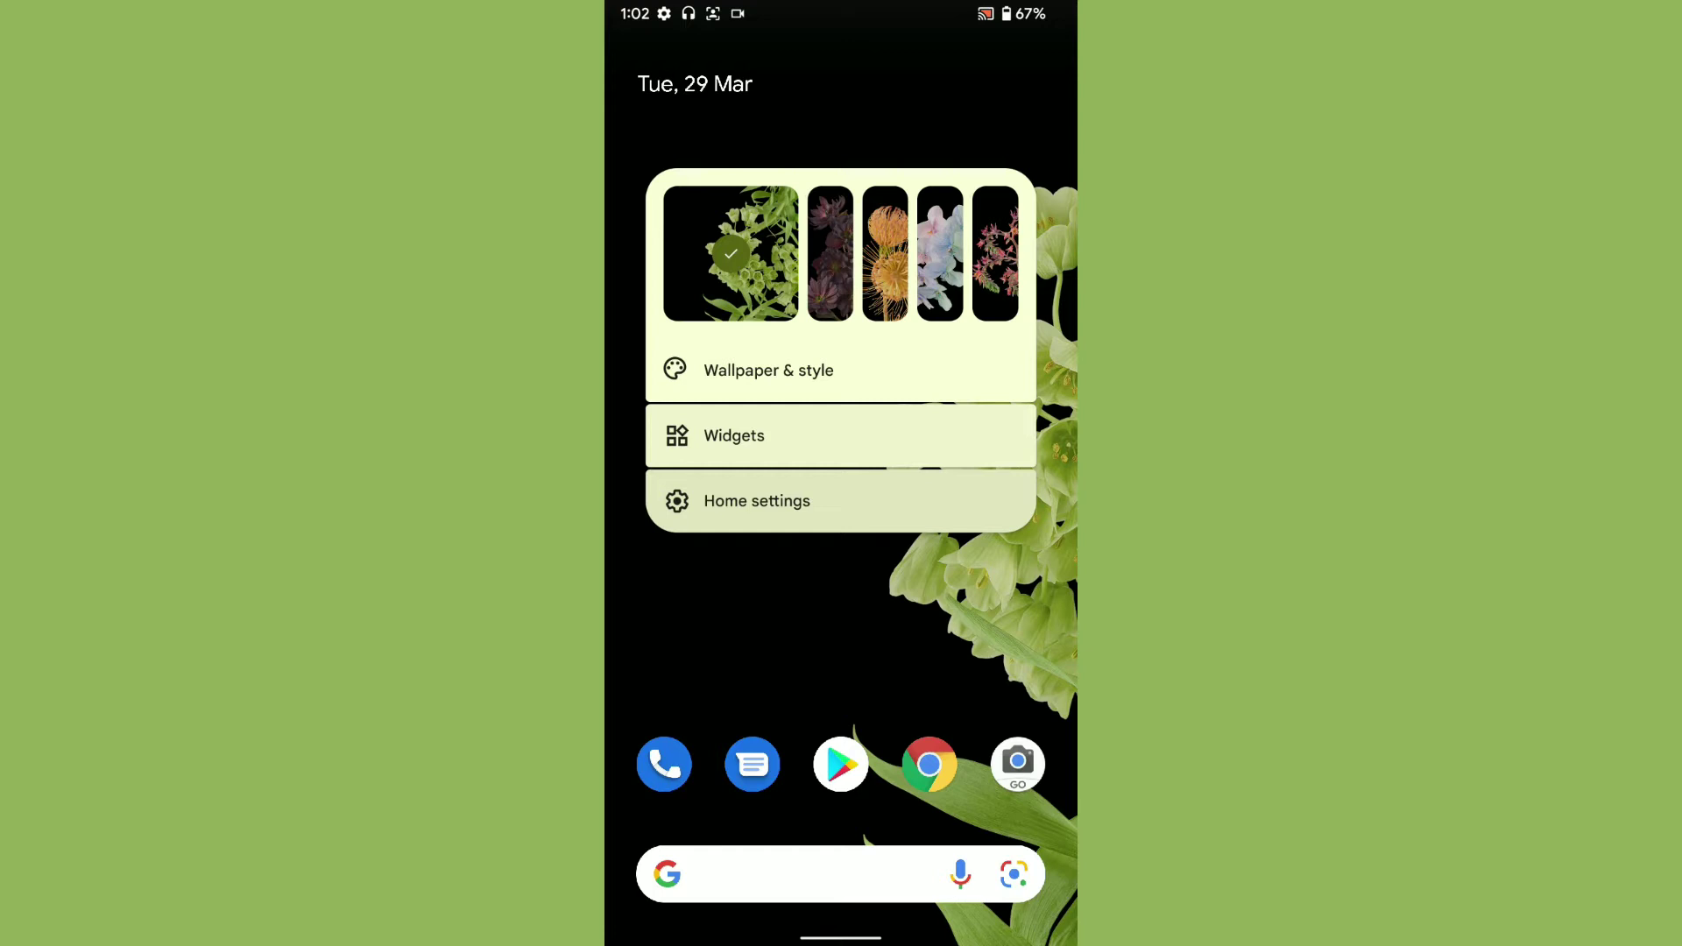
left_click(885, 254)
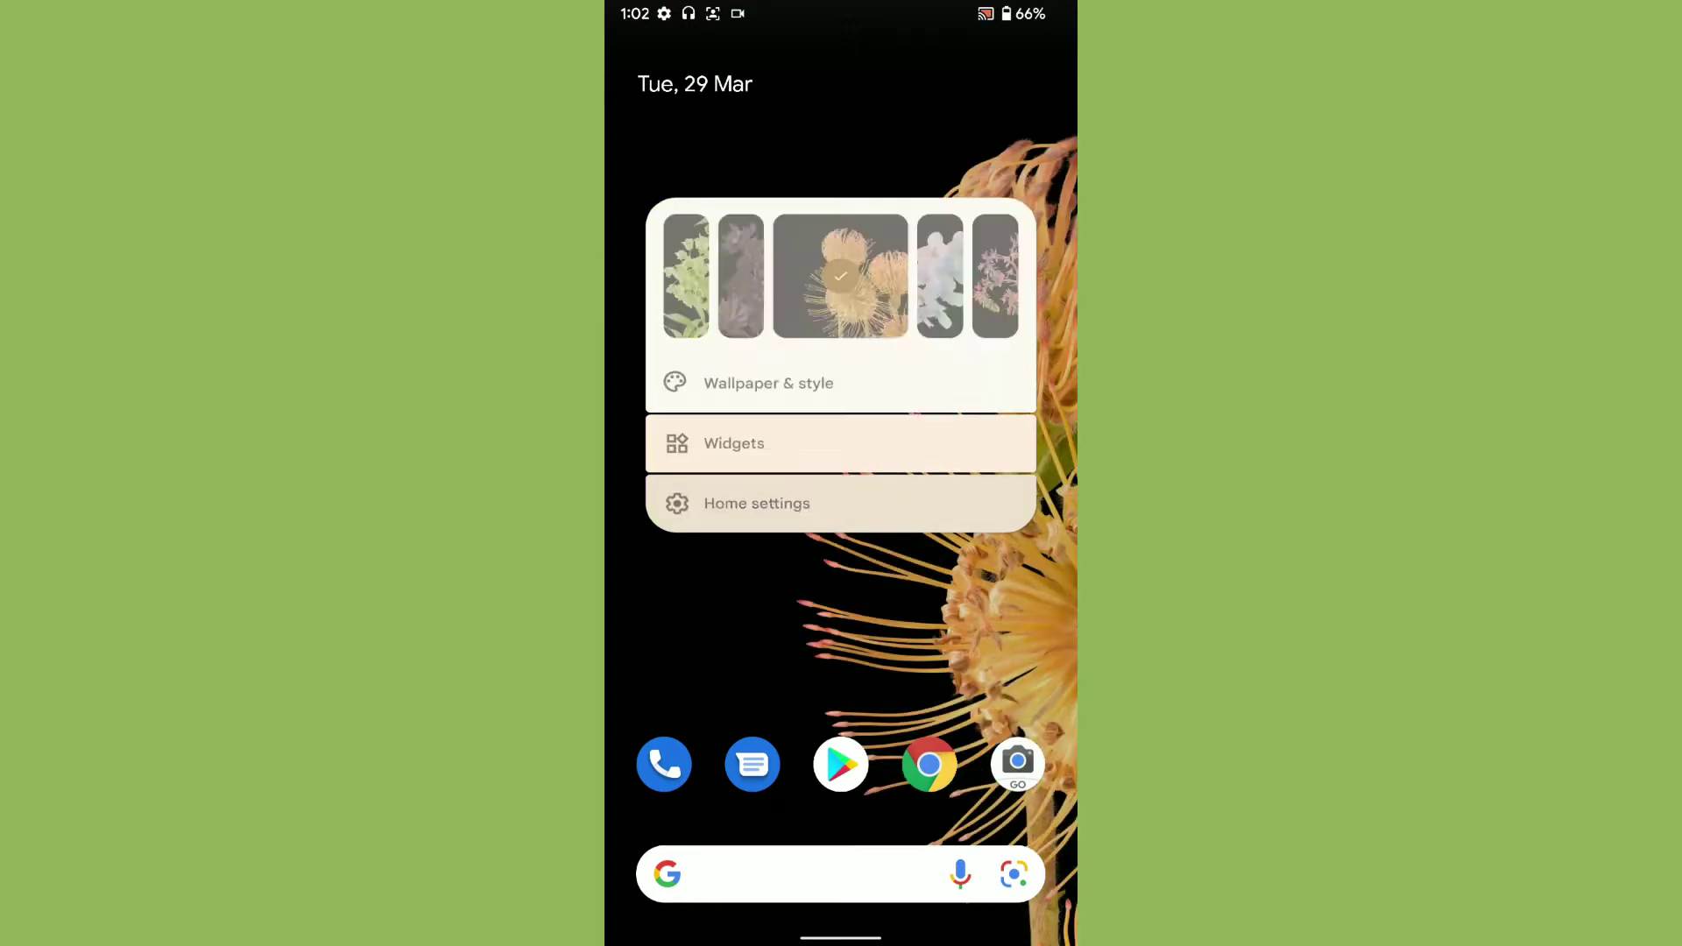
left_click(841, 513)
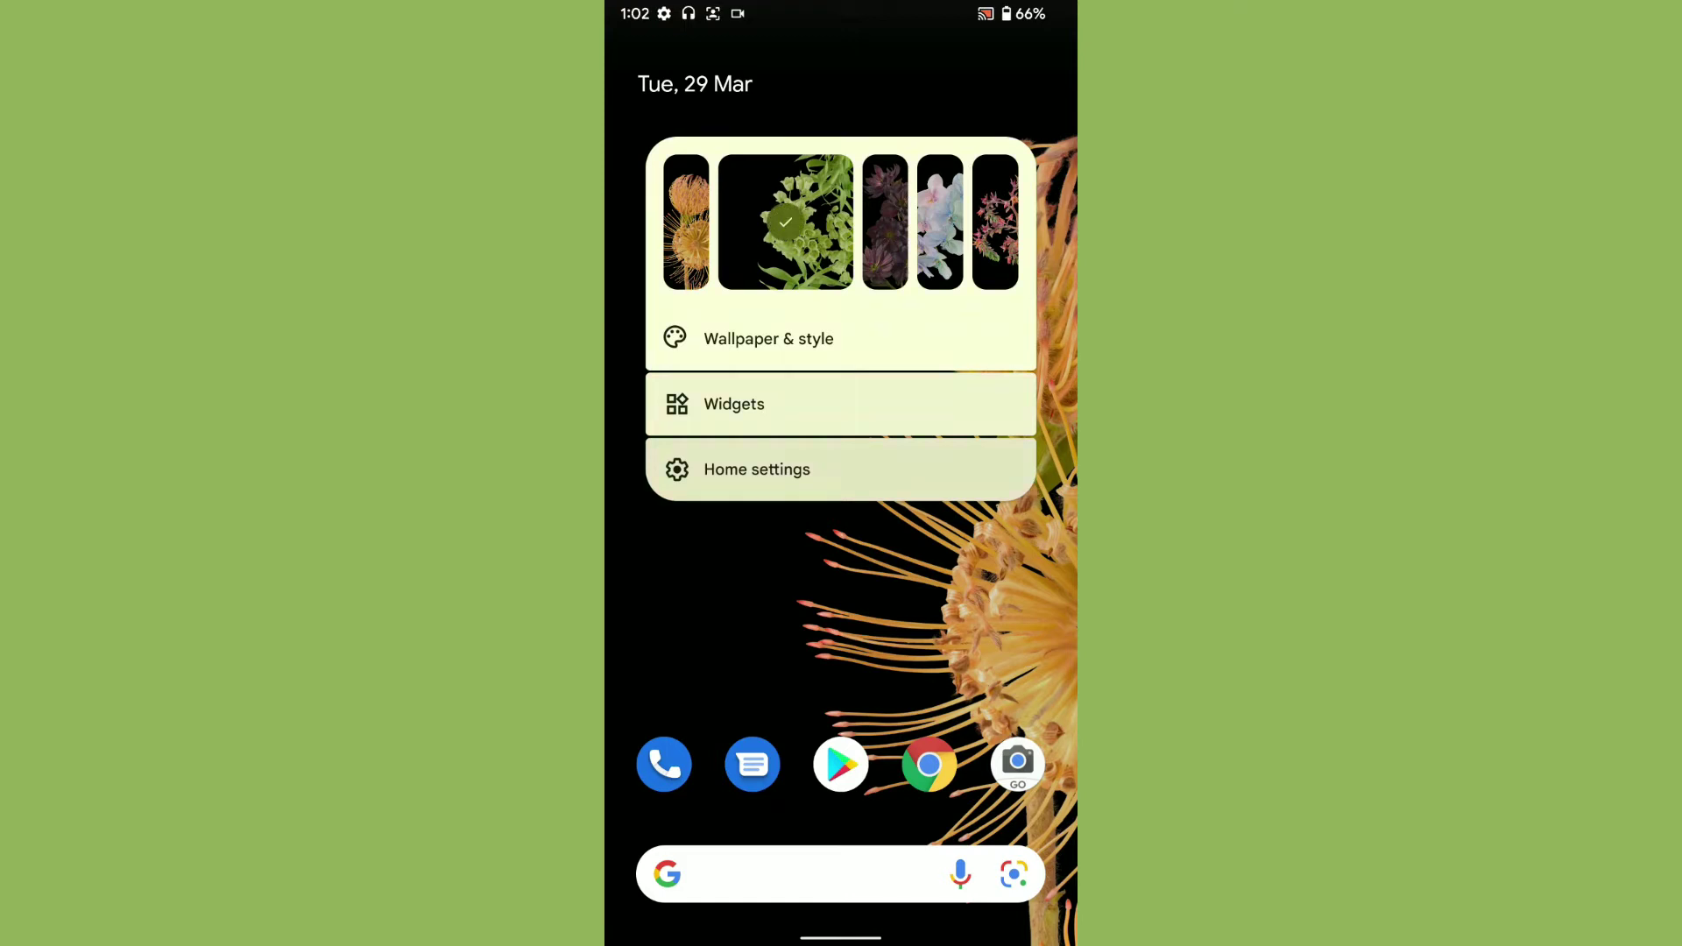
left_click_drag(842, 657, 842, 263)
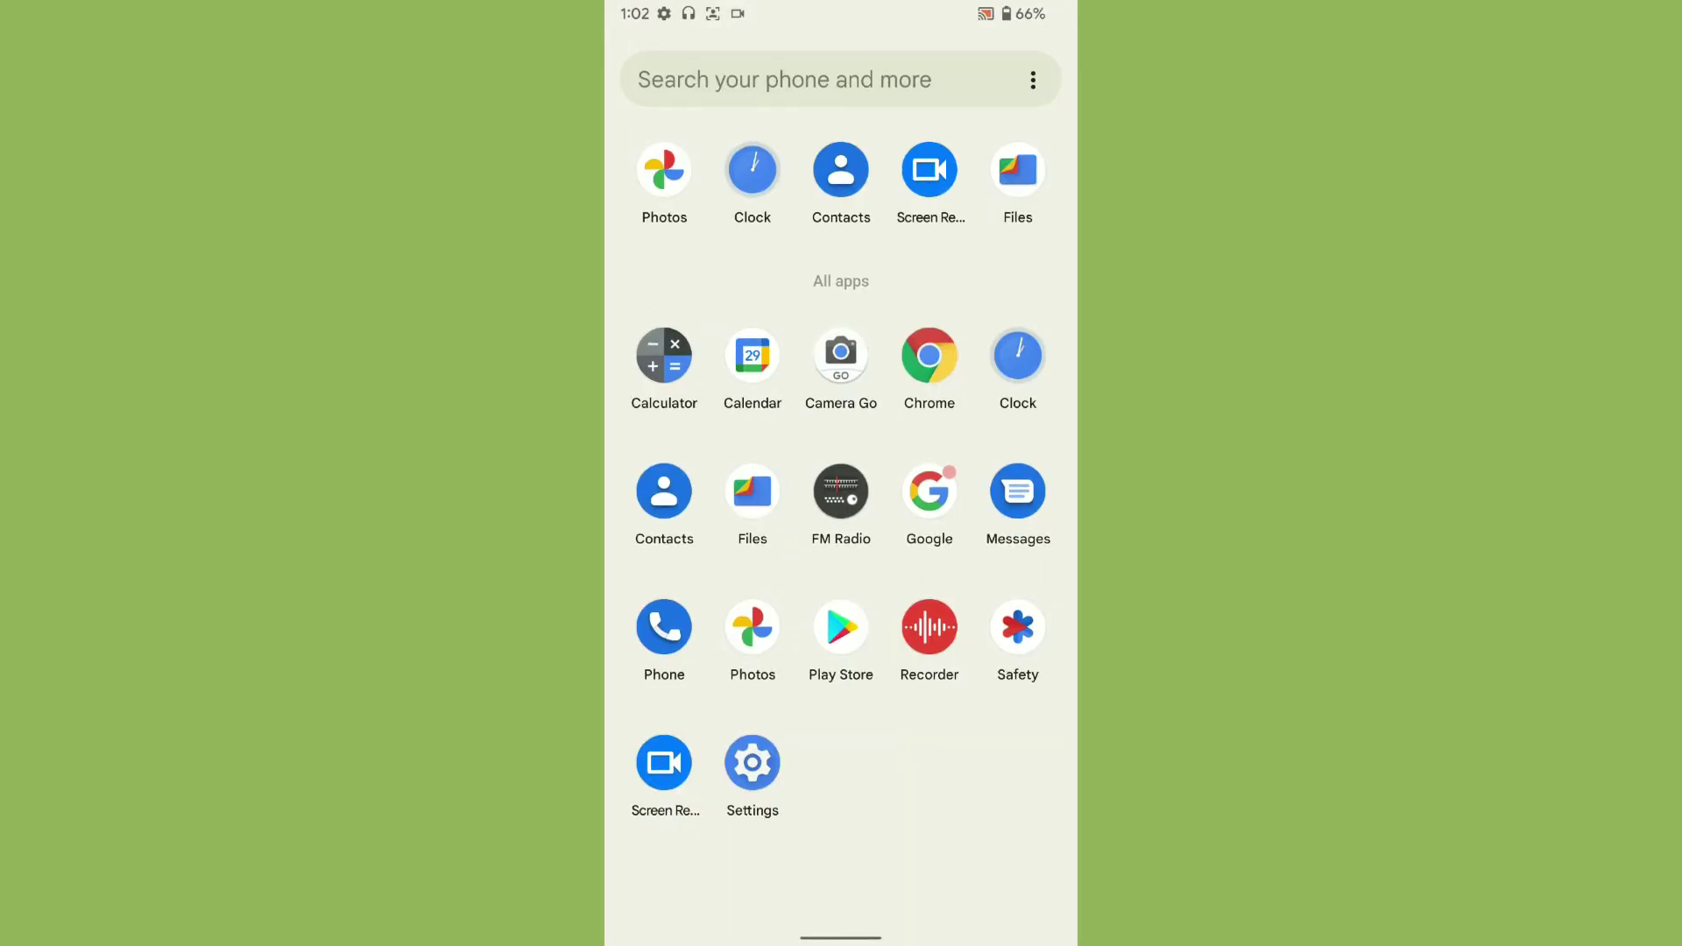
left_click_drag(841, 330, 842, 722)
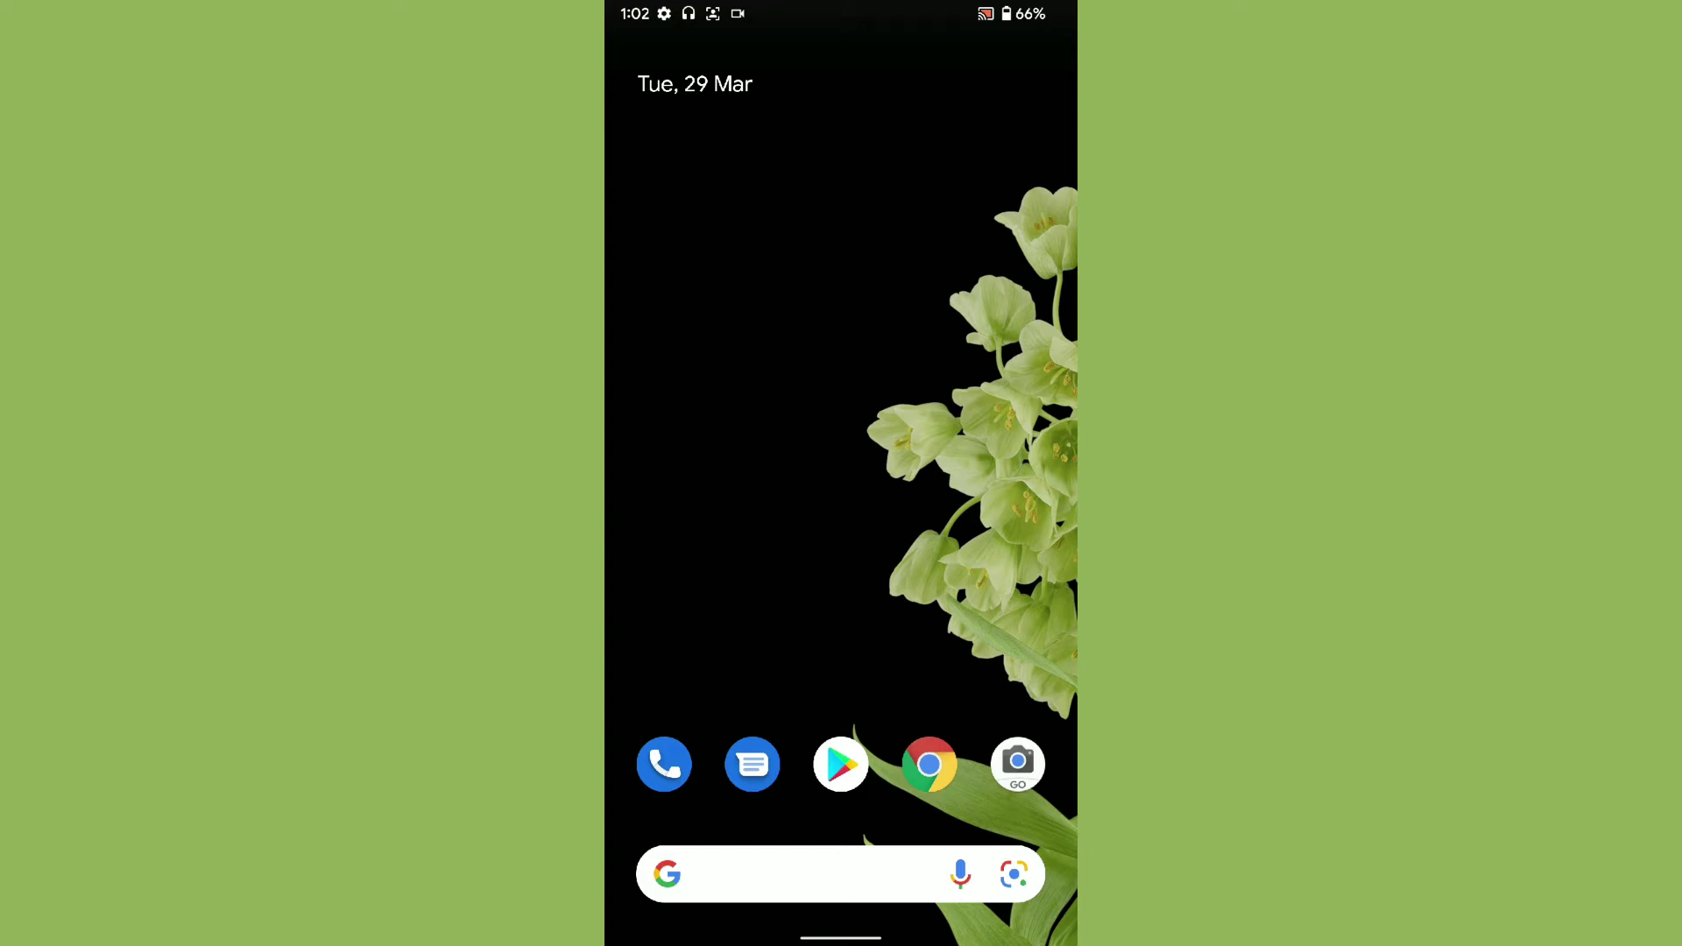
- Expand and collapse the full Quick Settings, close the shade, and open the all-apps list
left_click_drag(842, 7, 841, 526)
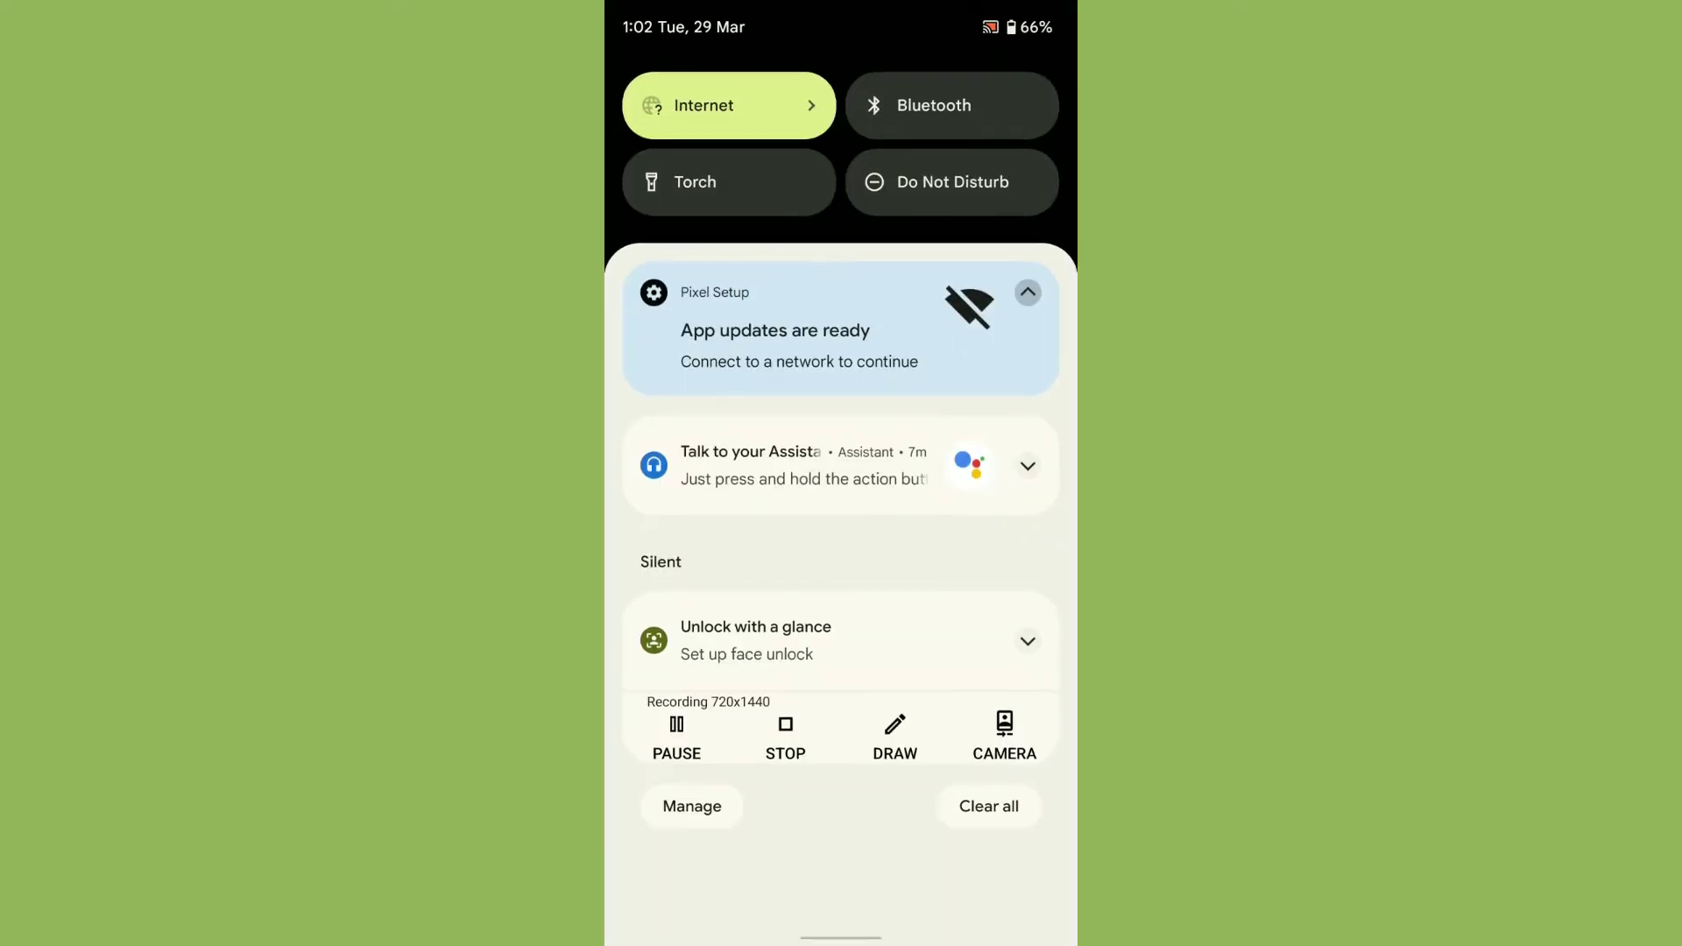
left_click_drag(841, 224, 841, 685)
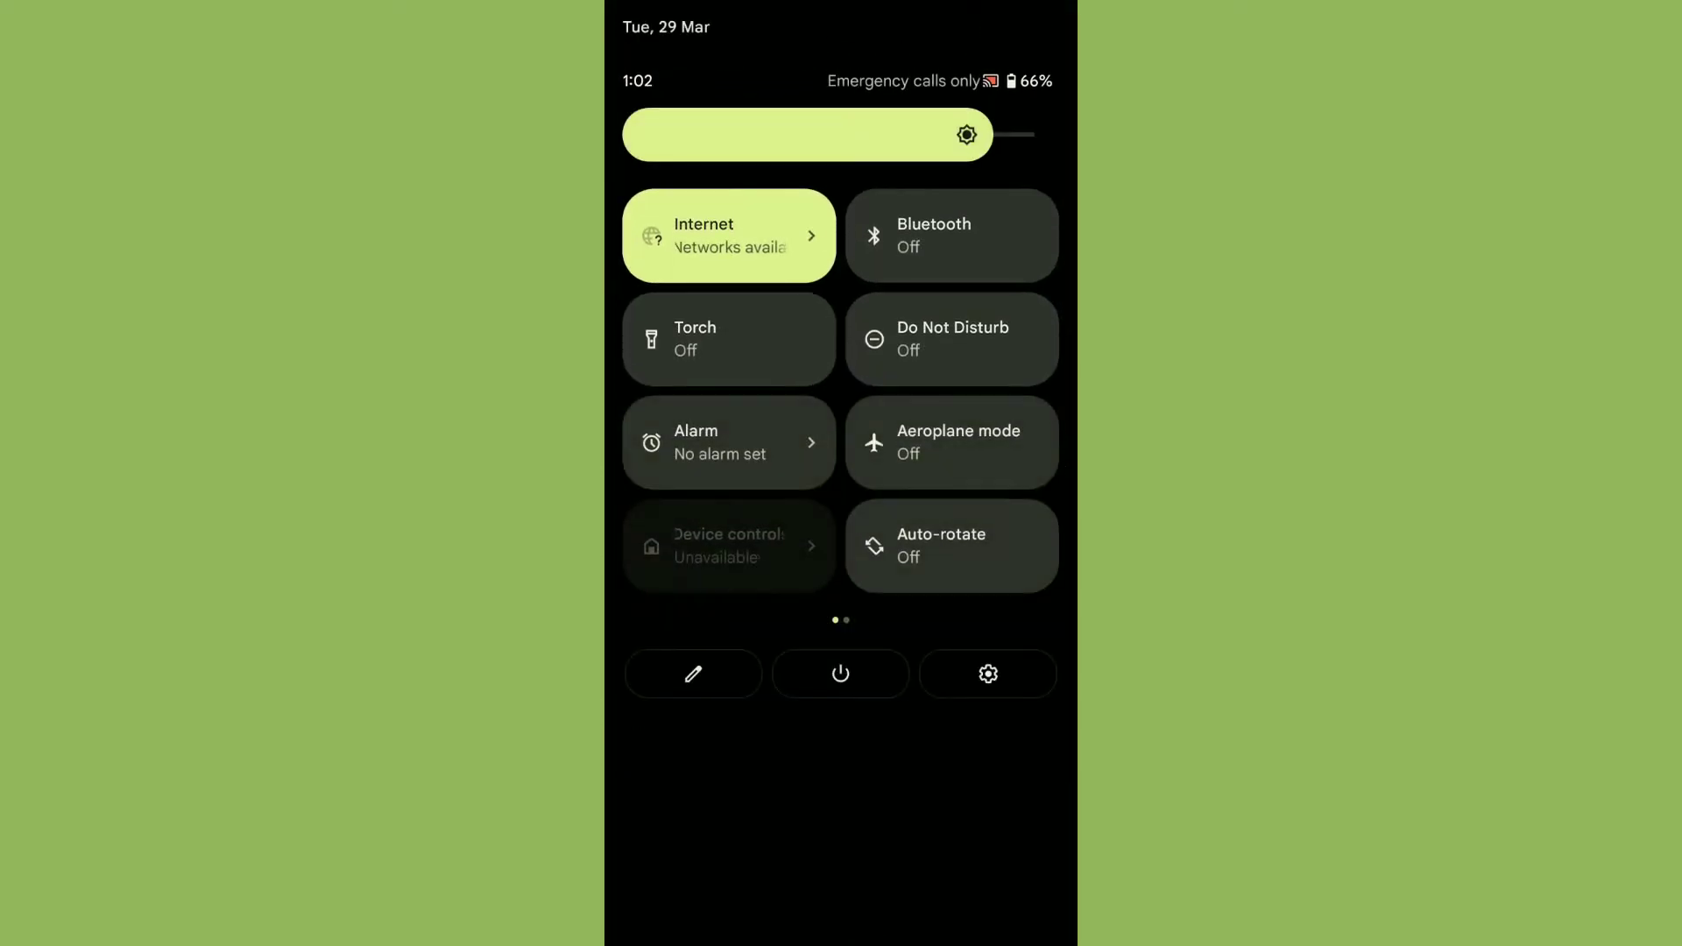
left_click_drag(842, 790, 841, 329)
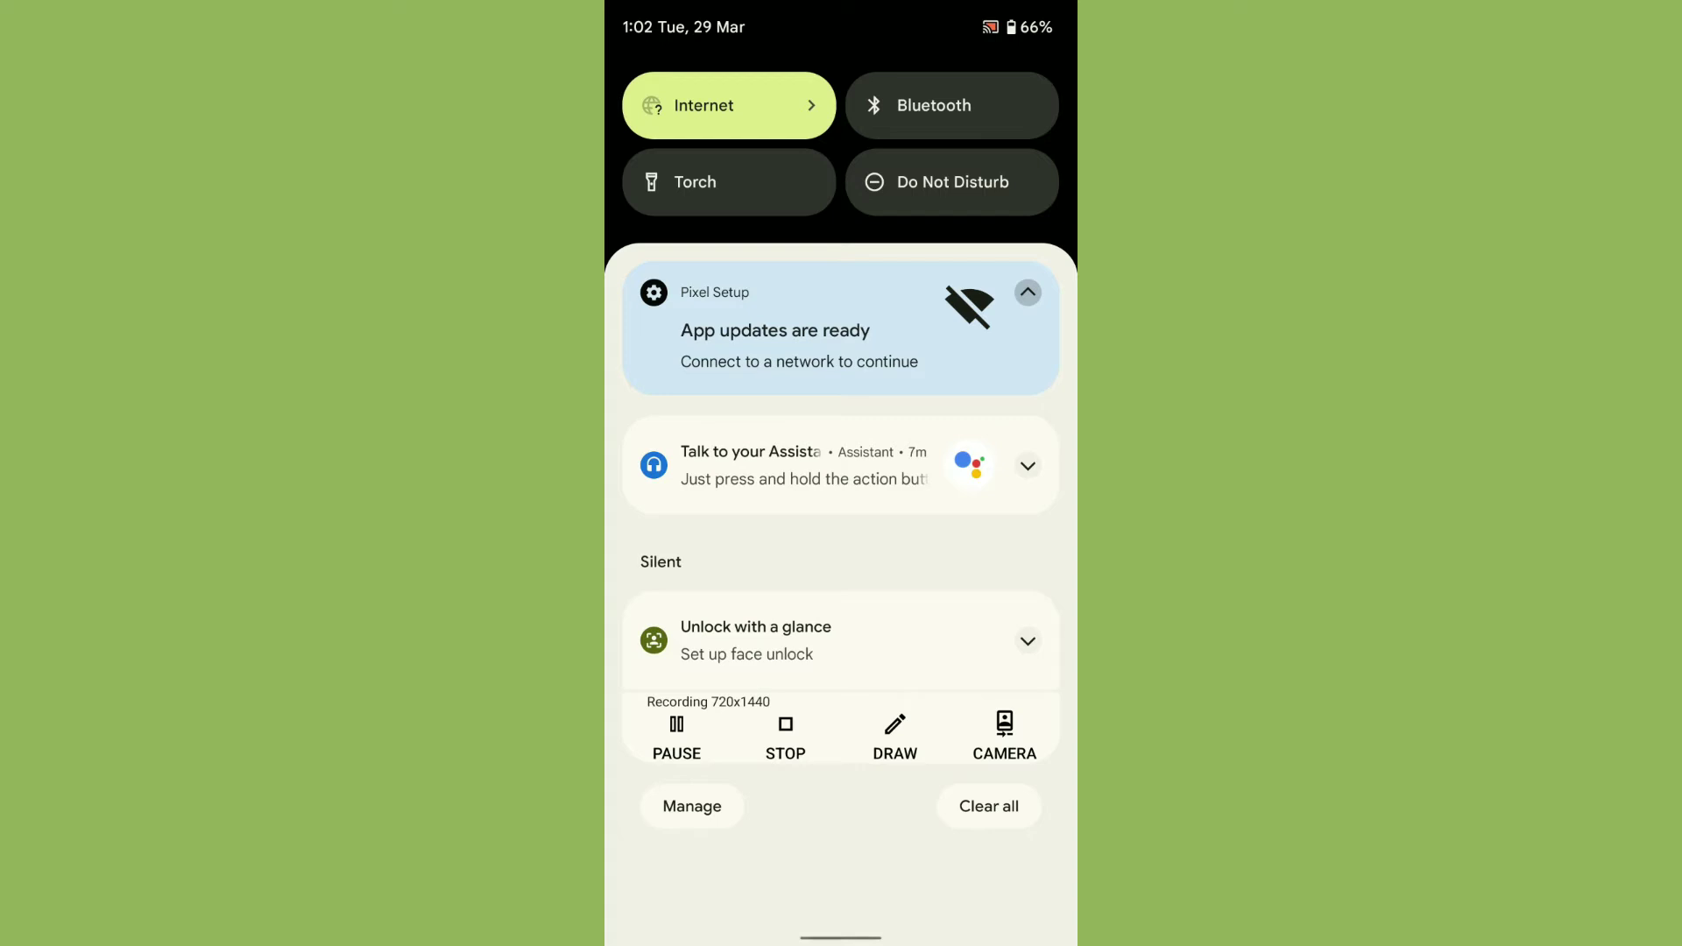
left_click_drag(841, 855, 841, 197)
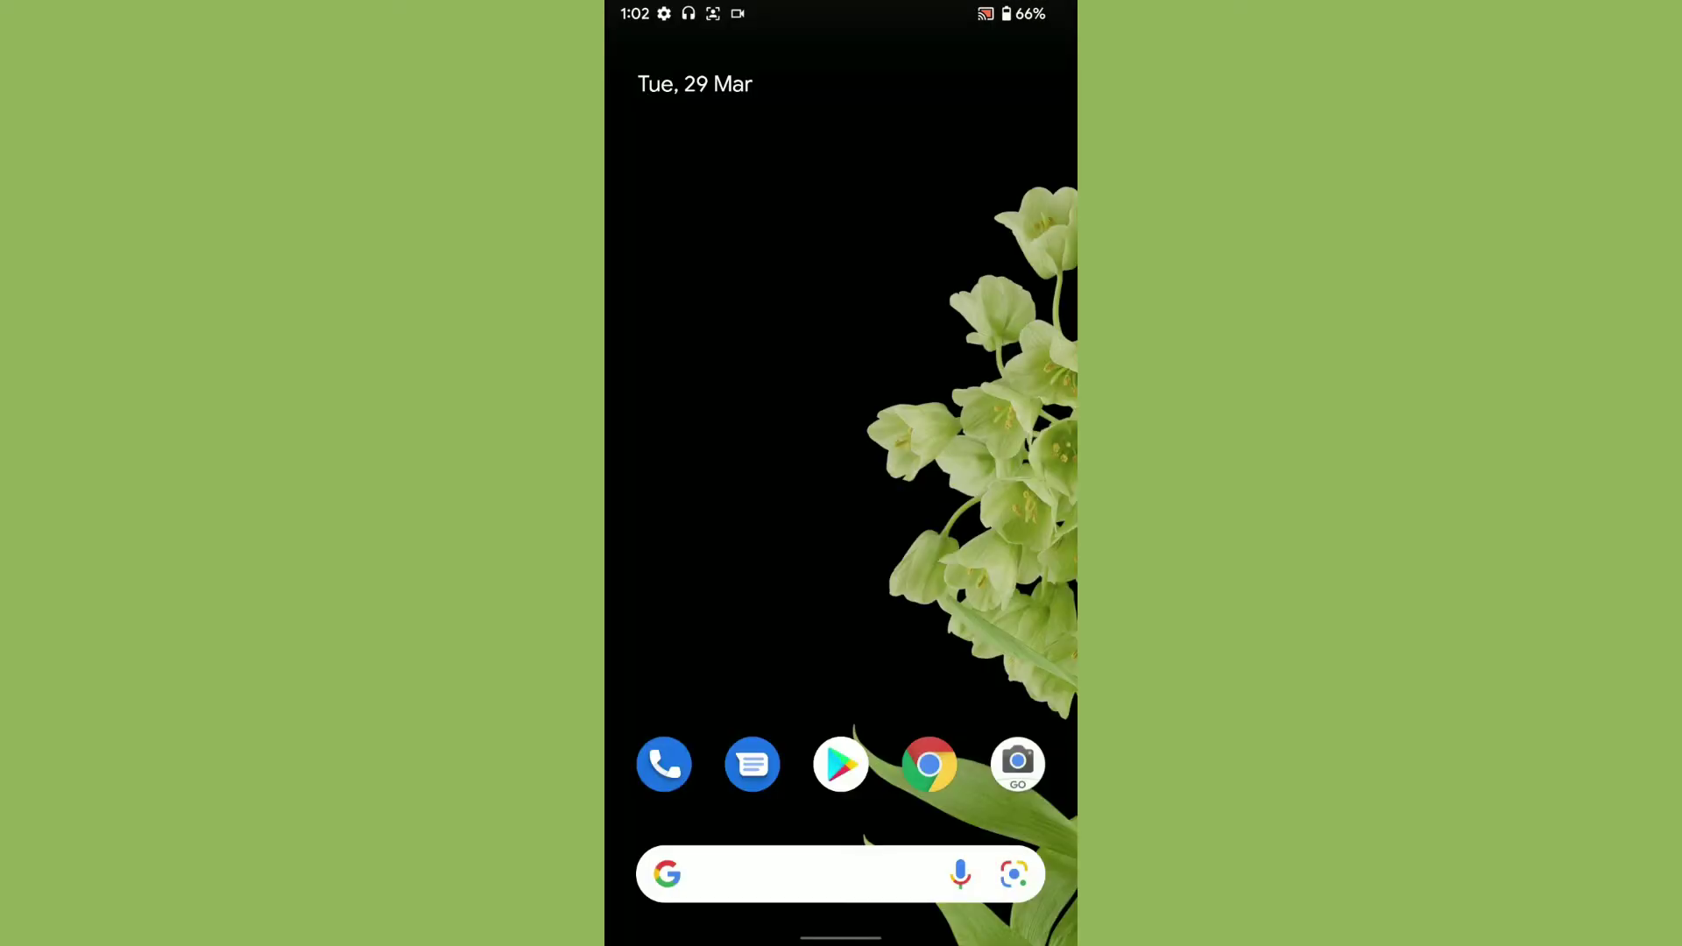
left_click_drag(841, 657, 842, 197)
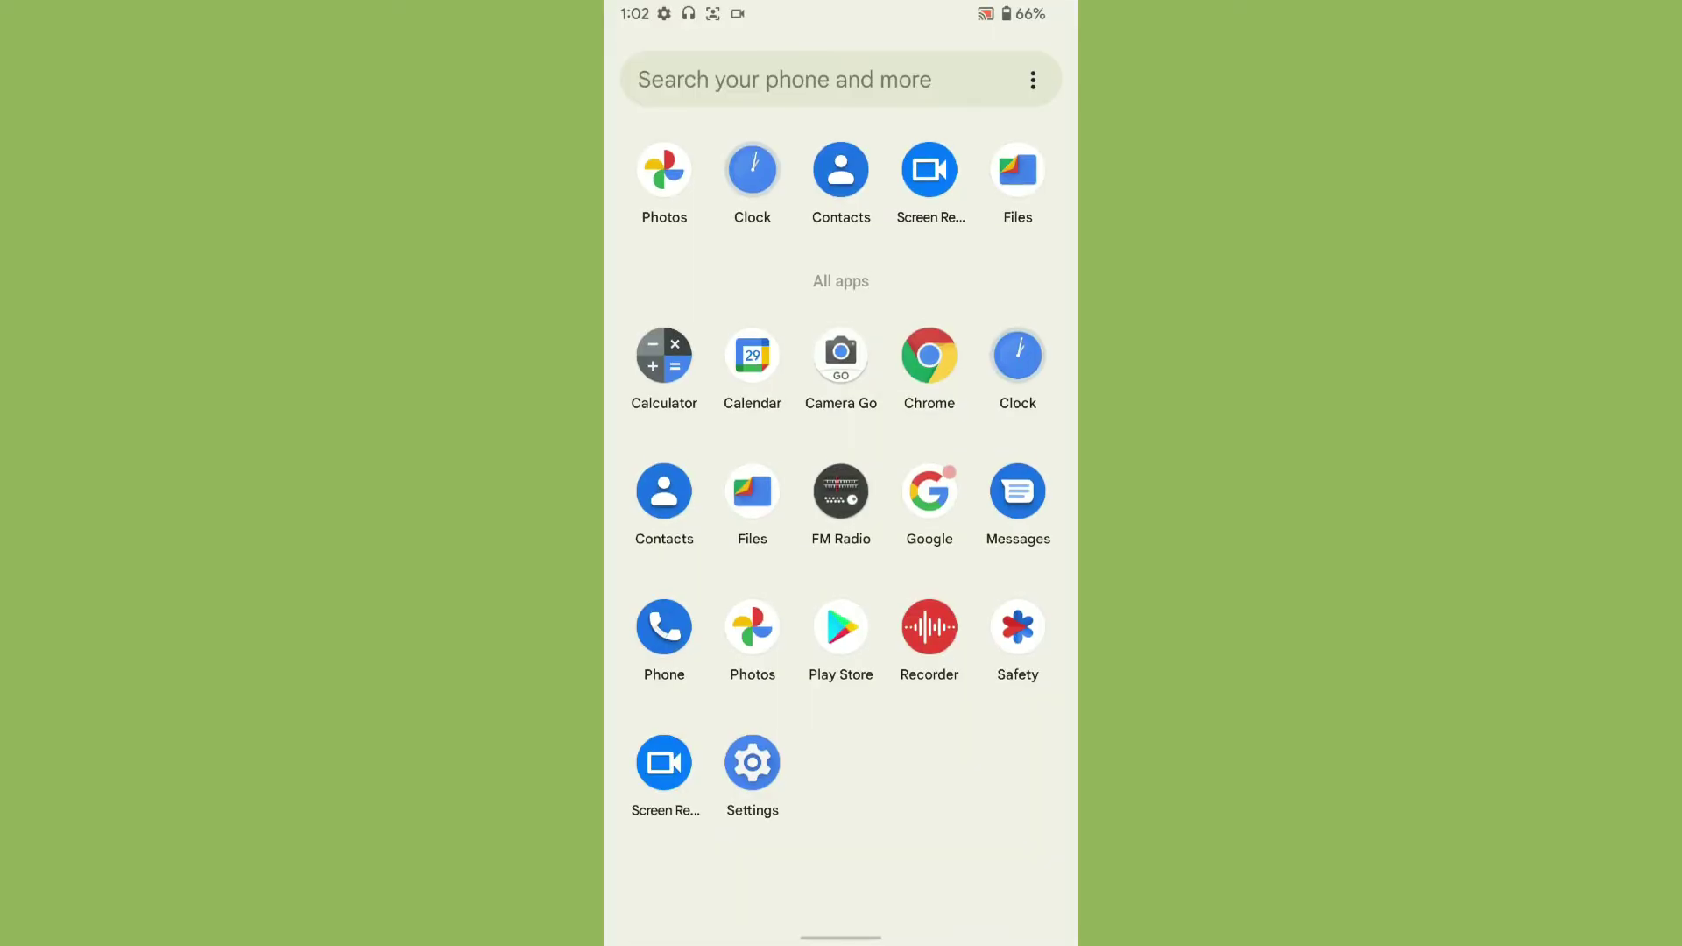
left_click(752, 762)
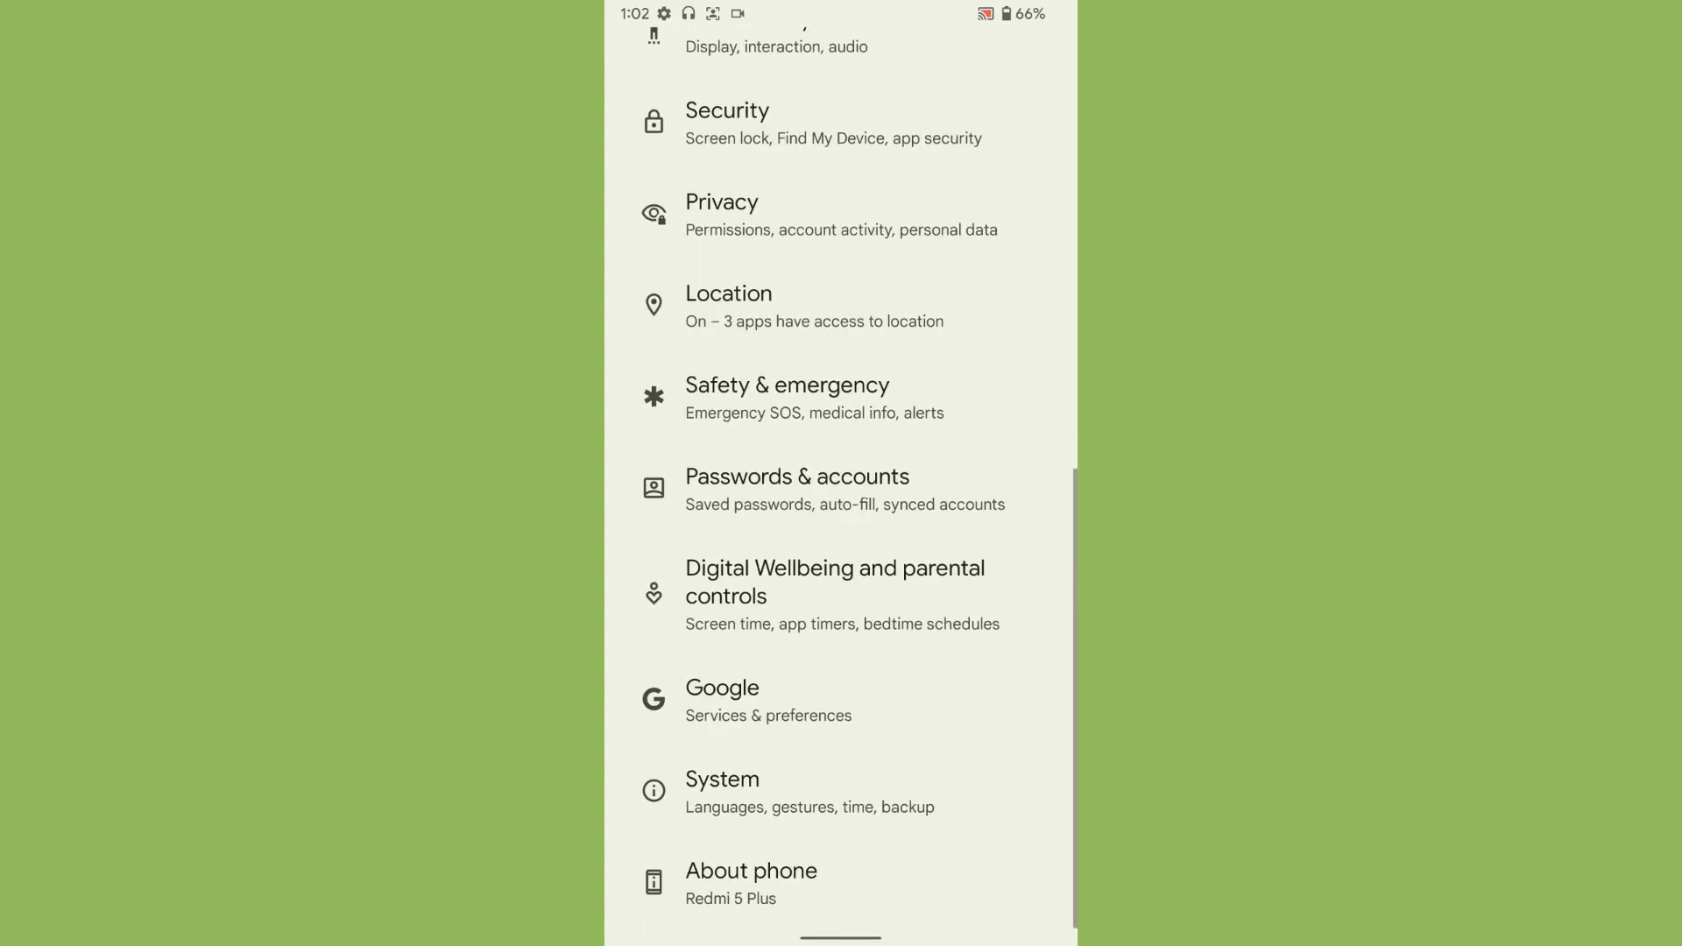
scroll(842, 527, "up", 10)
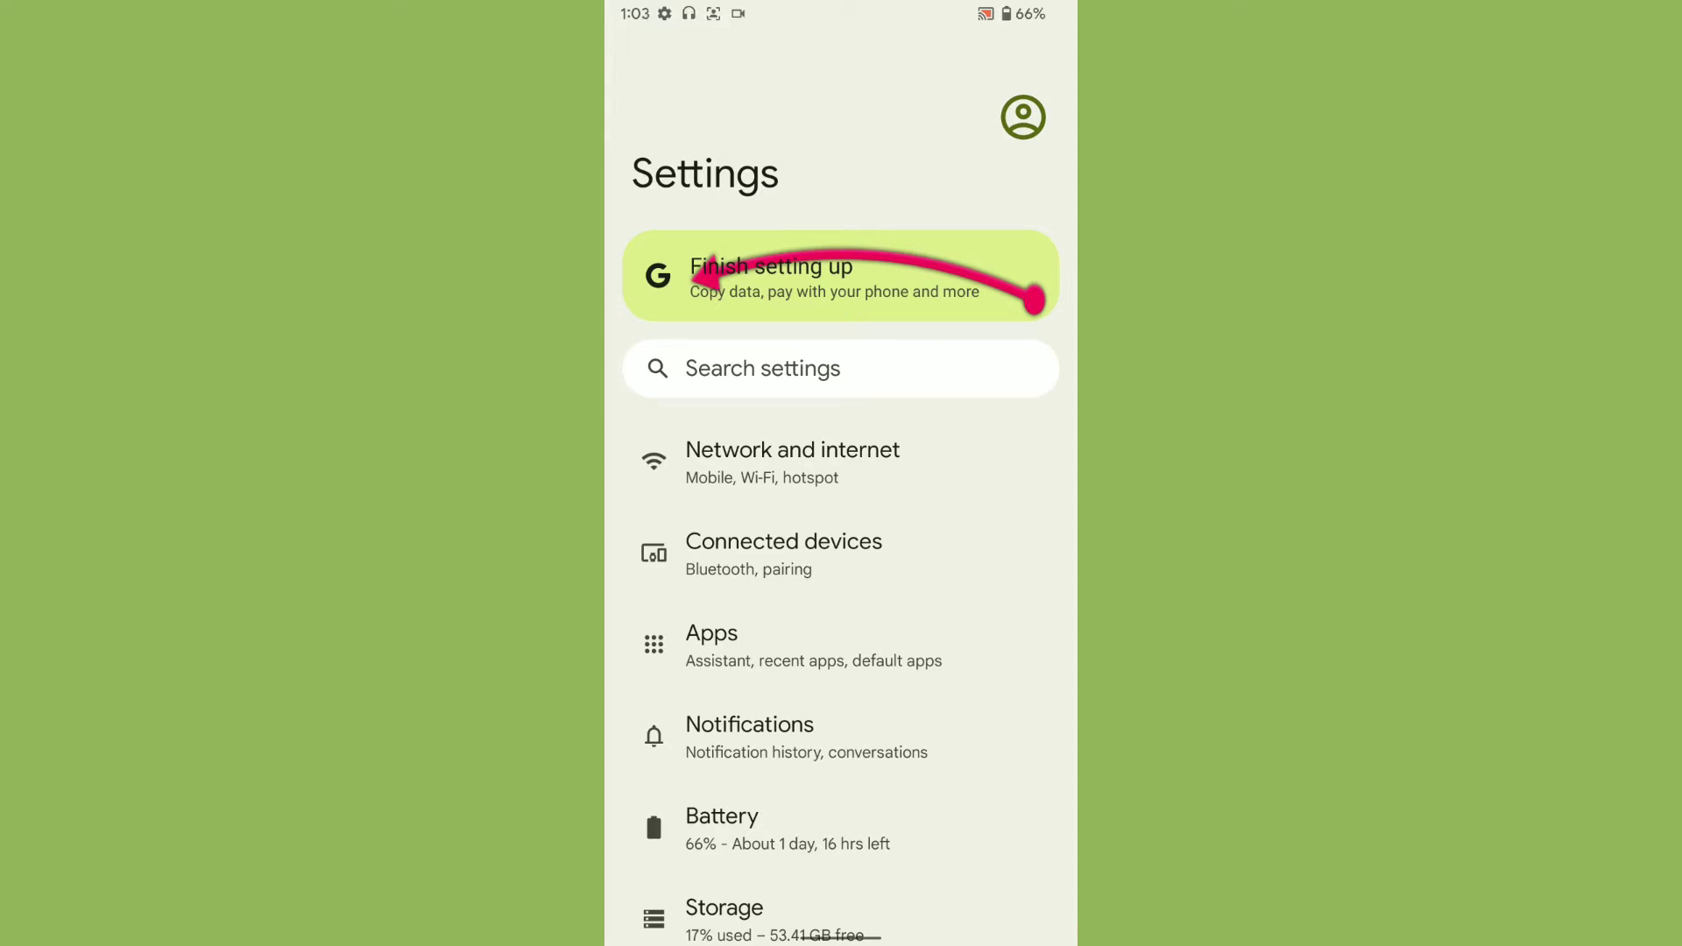
scroll(842, 526, "down", 1)
left_click(789, 733)
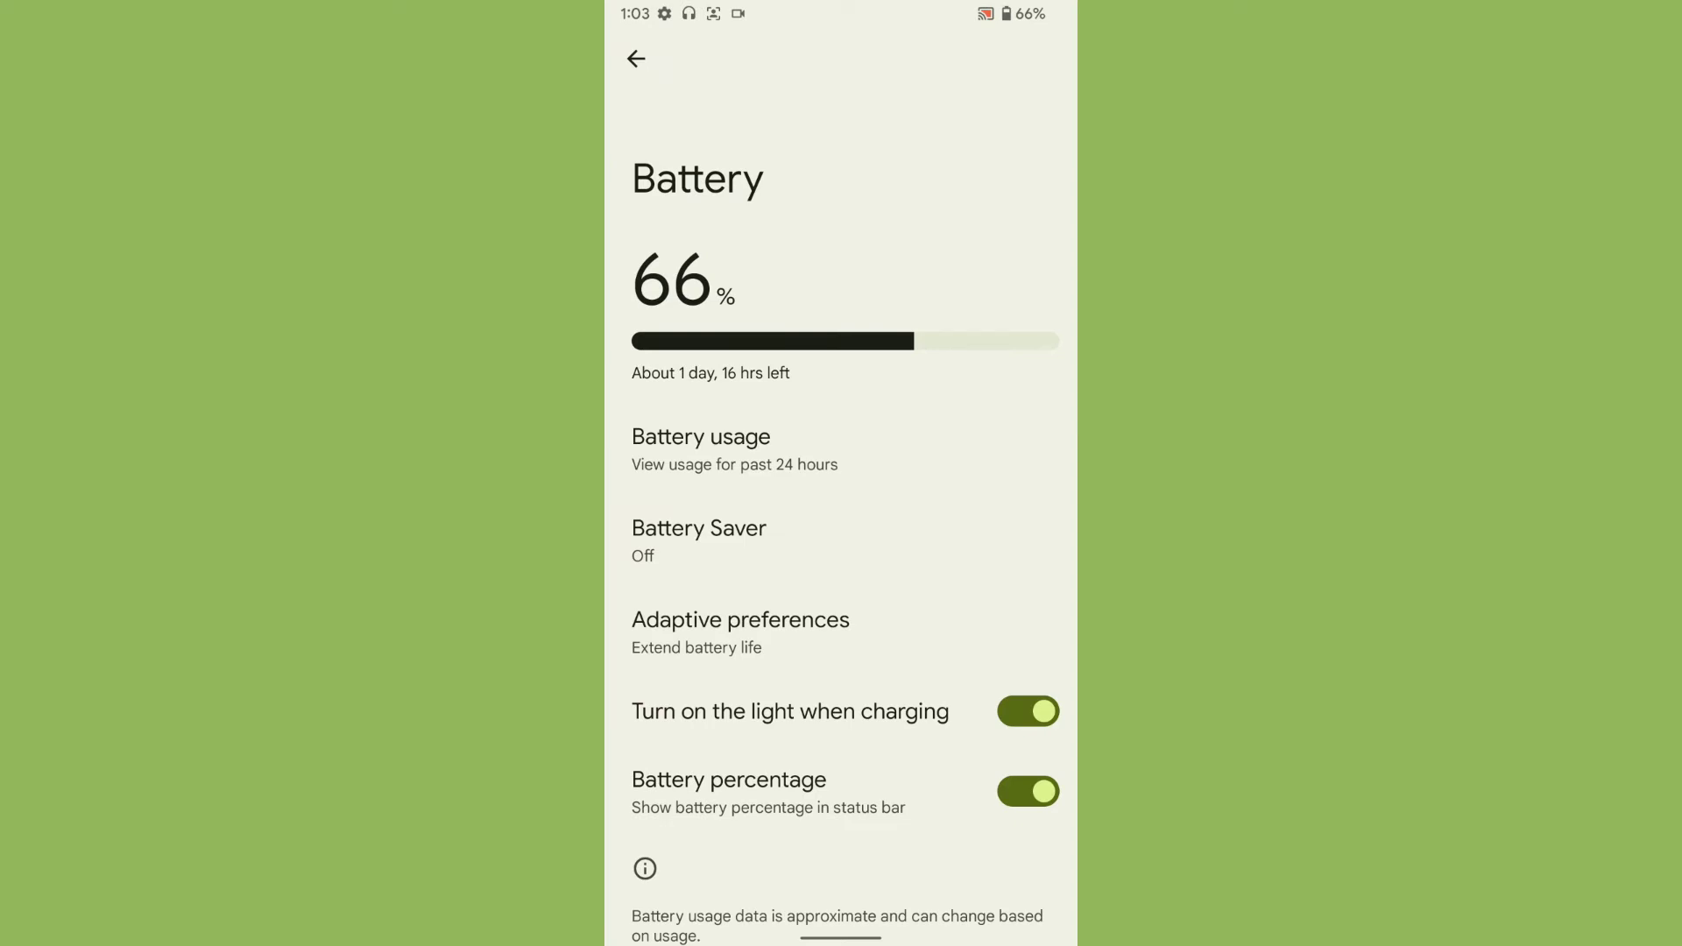
left_click(1028, 791)
left_click(636, 58)
scroll(841, 527, "down", 3)
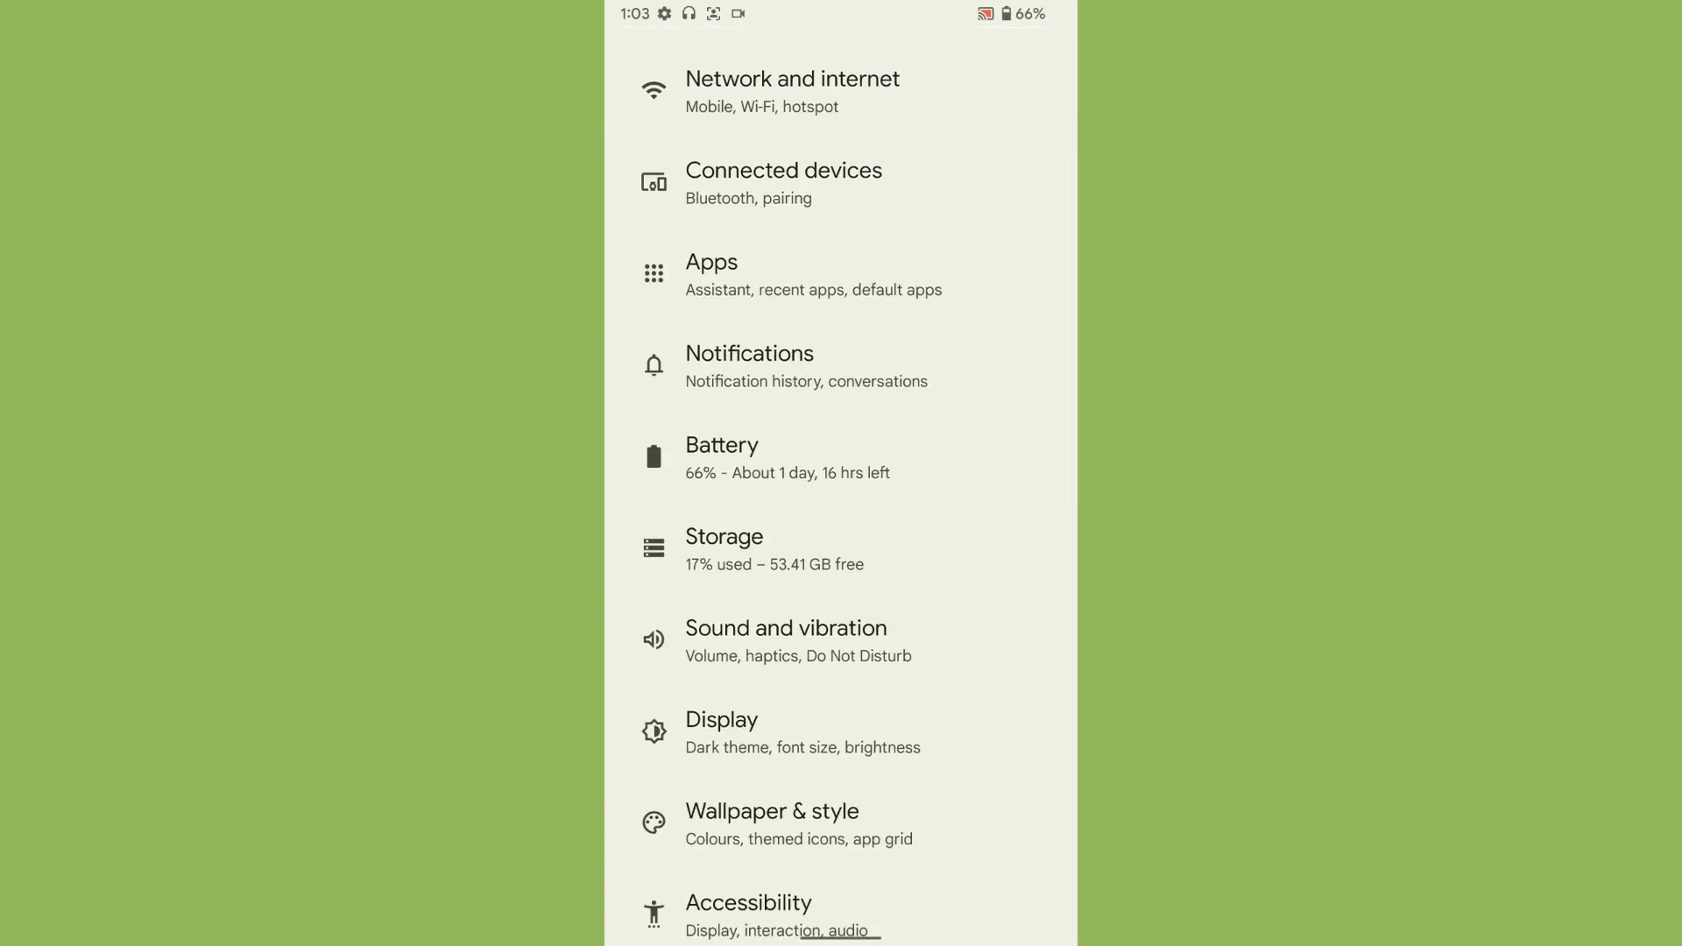
left_click(787, 641)
scroll(842, 527, "down", 10)
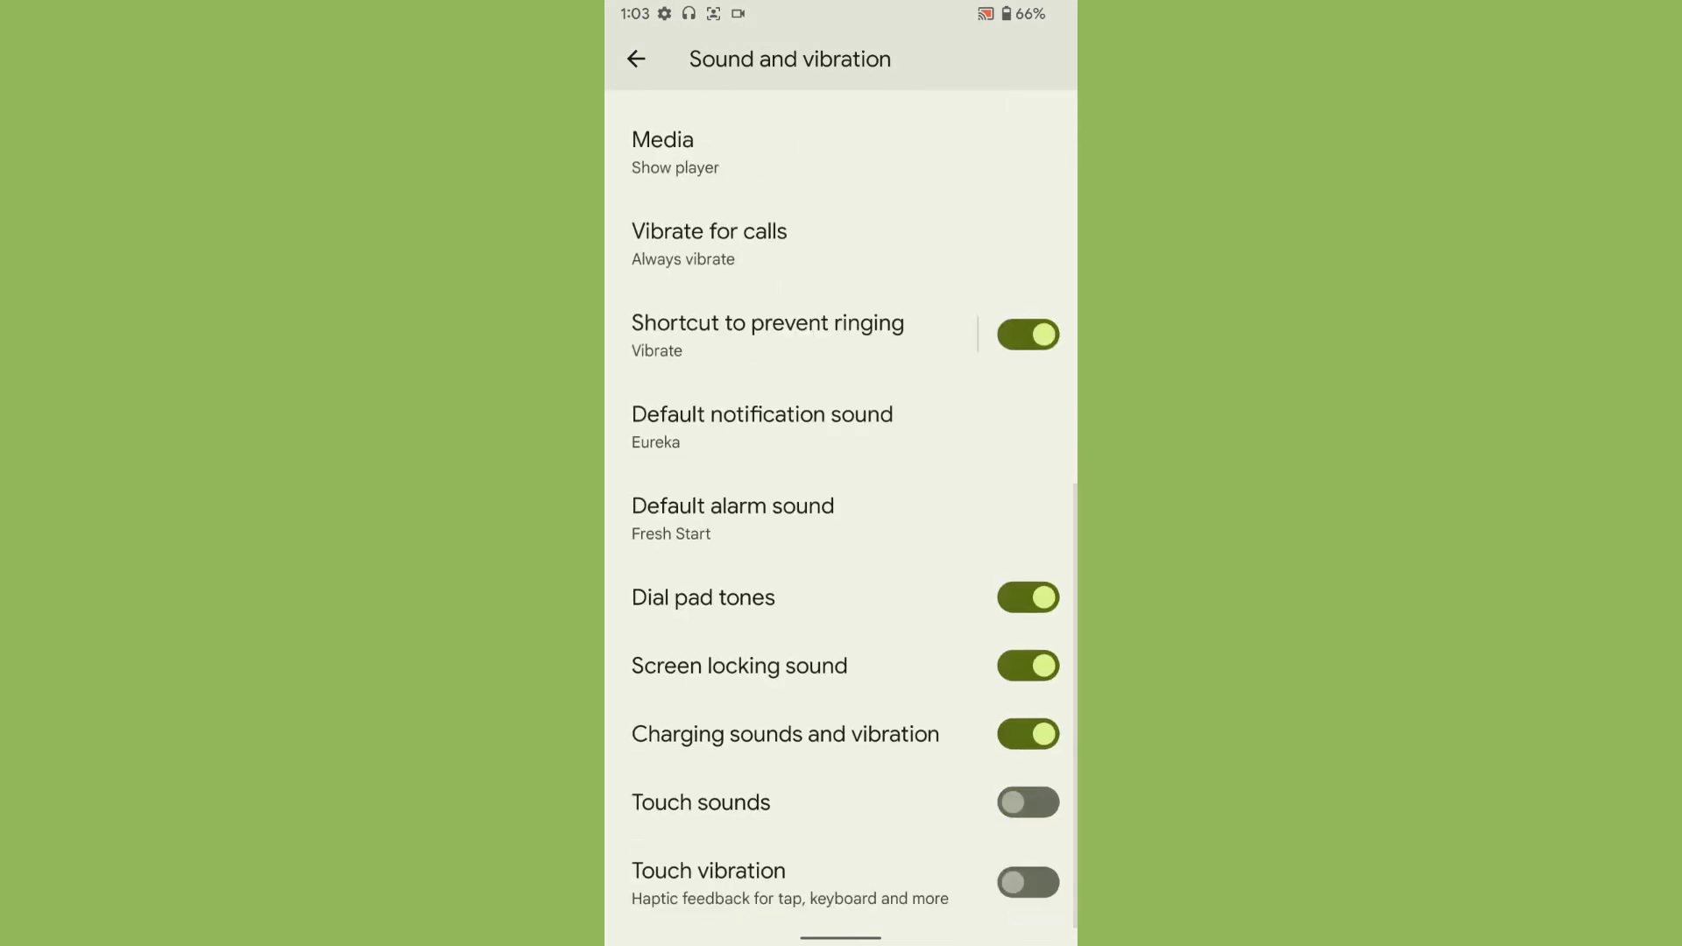
scroll(841, 526, "up", 10)
left_click(634, 56)
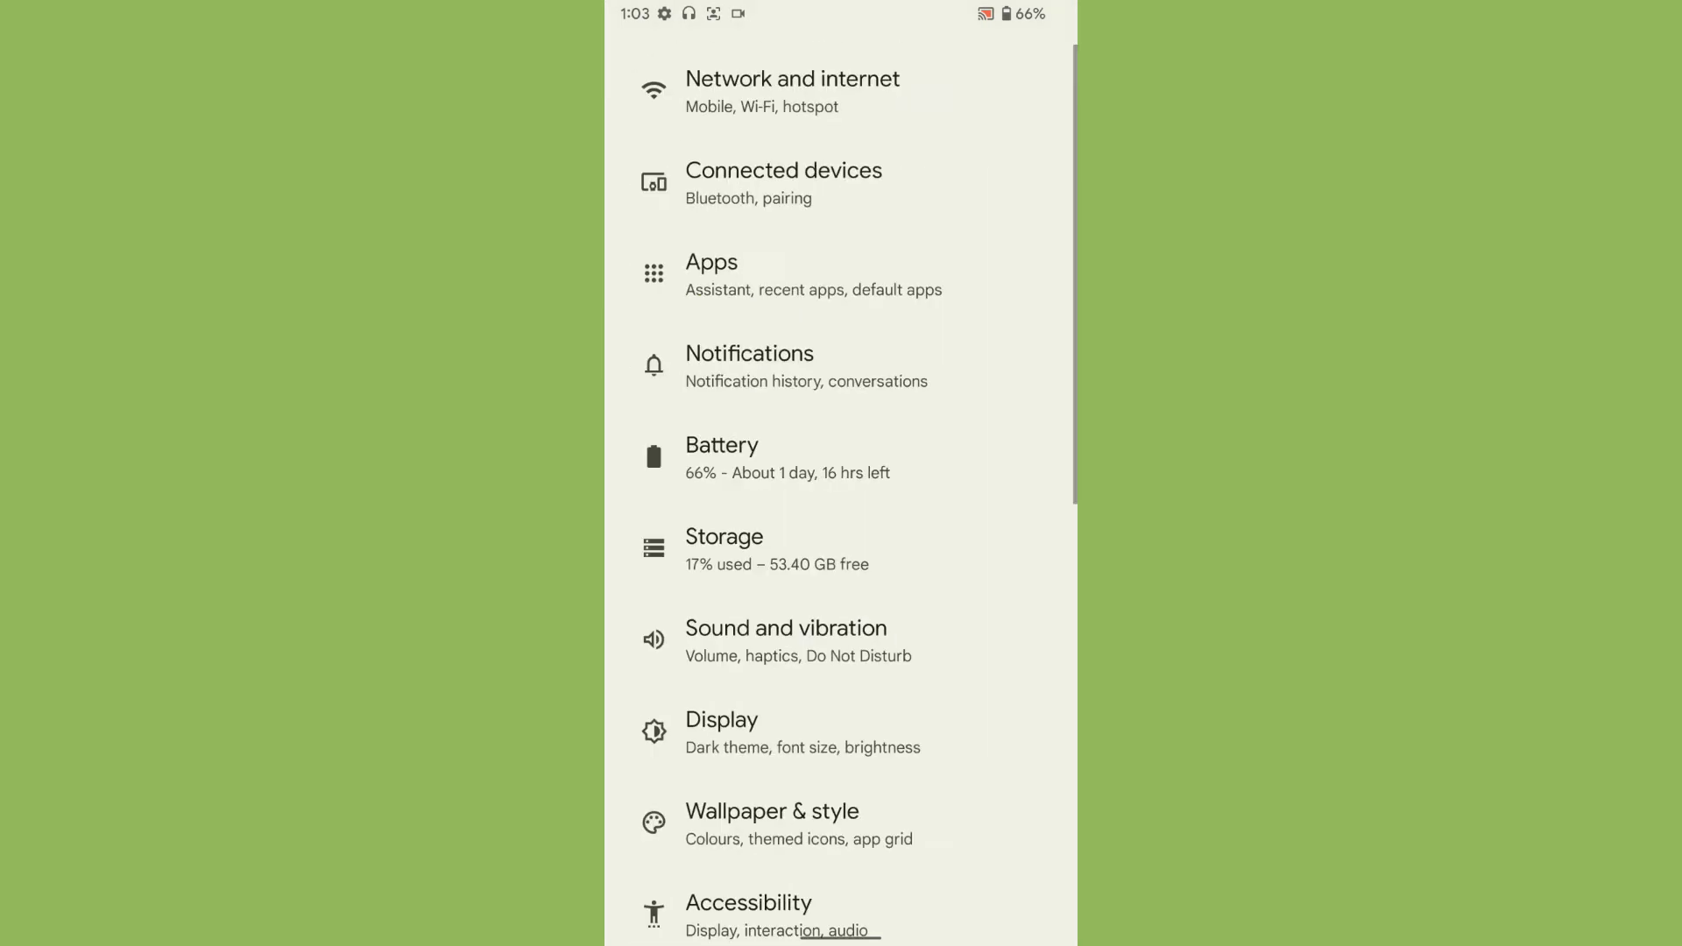
scroll(842, 525, "down", 1)
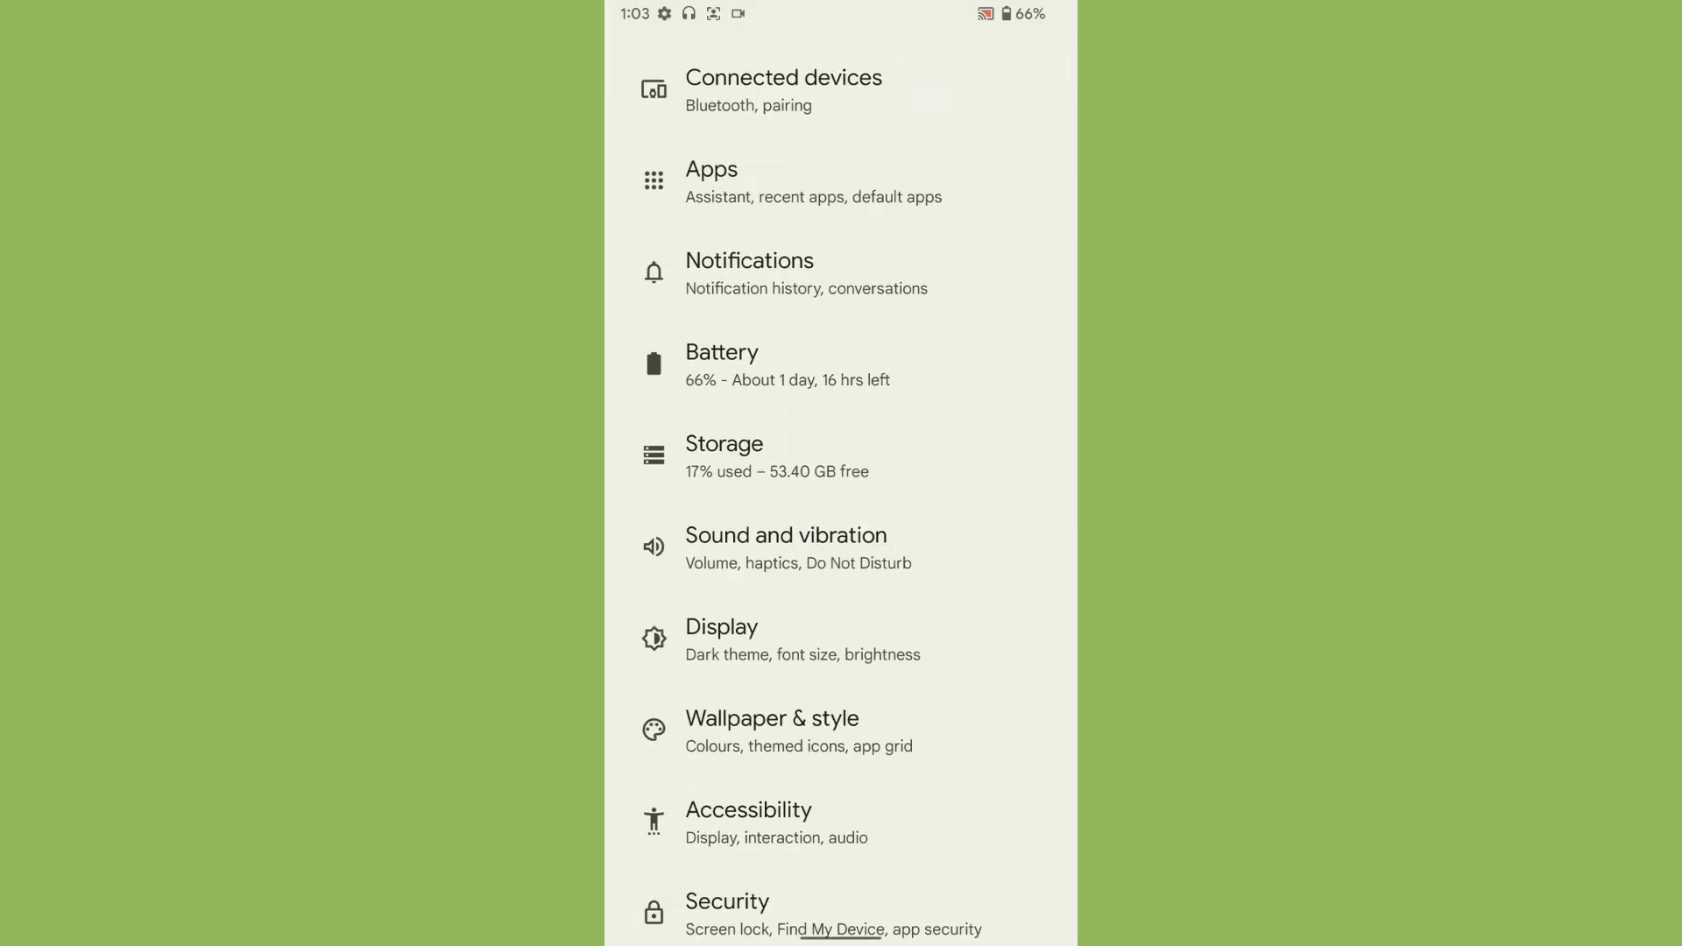
left_click(786, 639)
scroll(841, 526, "down", 3)
scroll(841, 525, "down", 2)
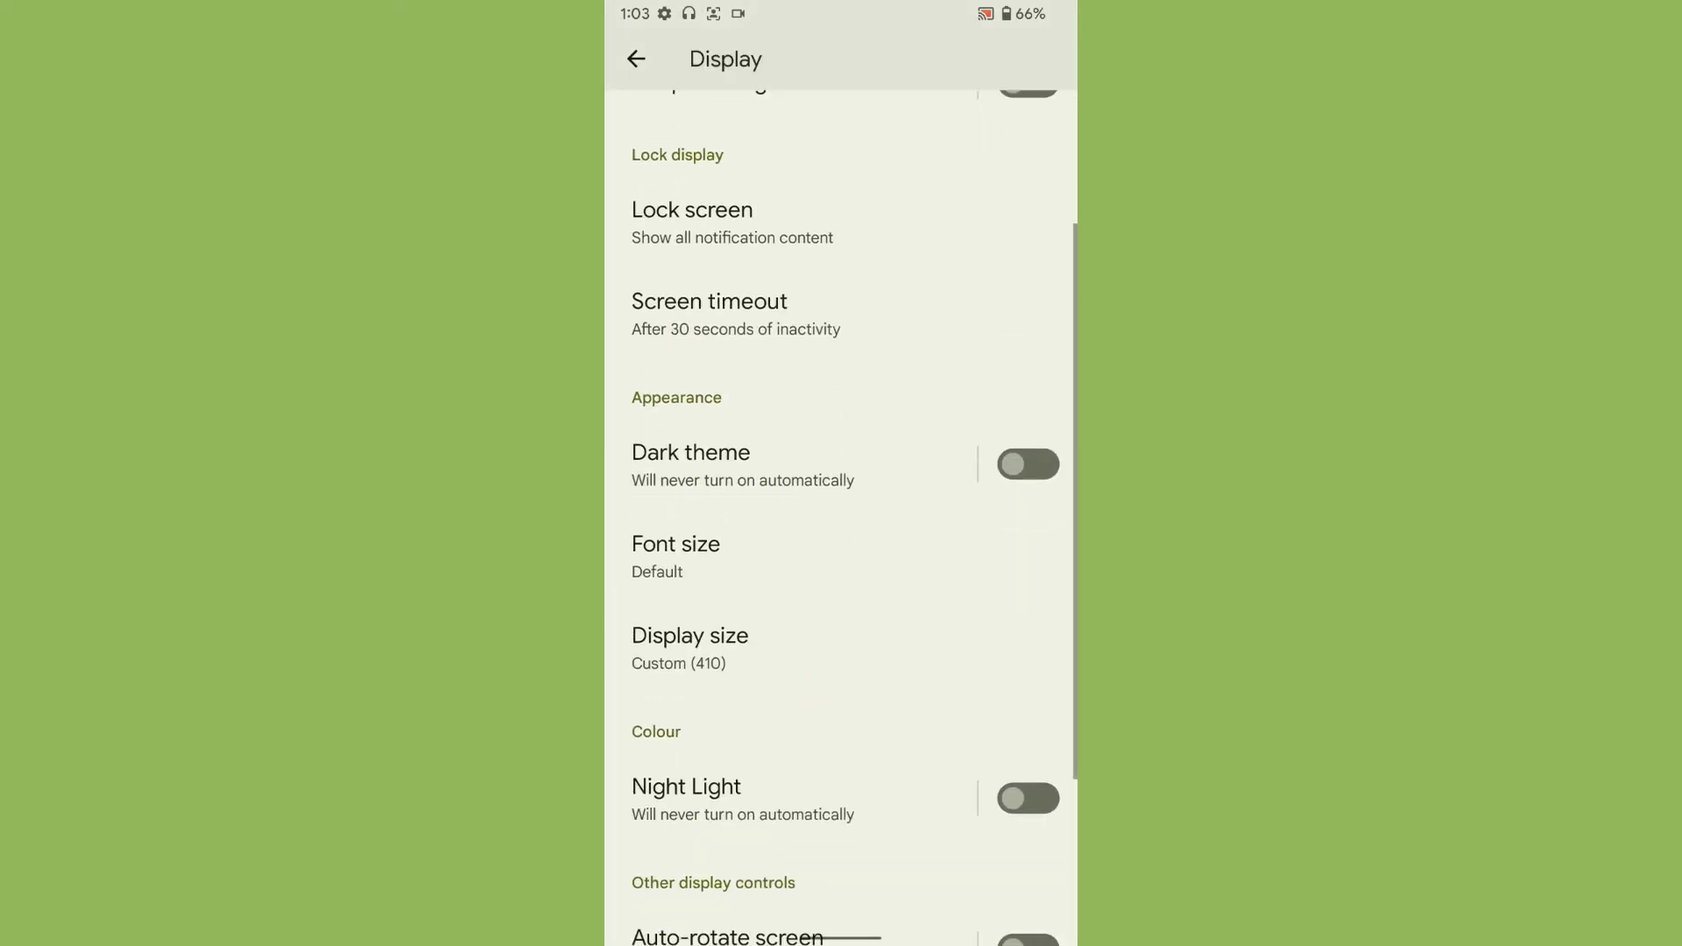
scroll(841, 527, "down", 2)
scroll(841, 525, "down", 1)
scroll(841, 525, "down", 1)
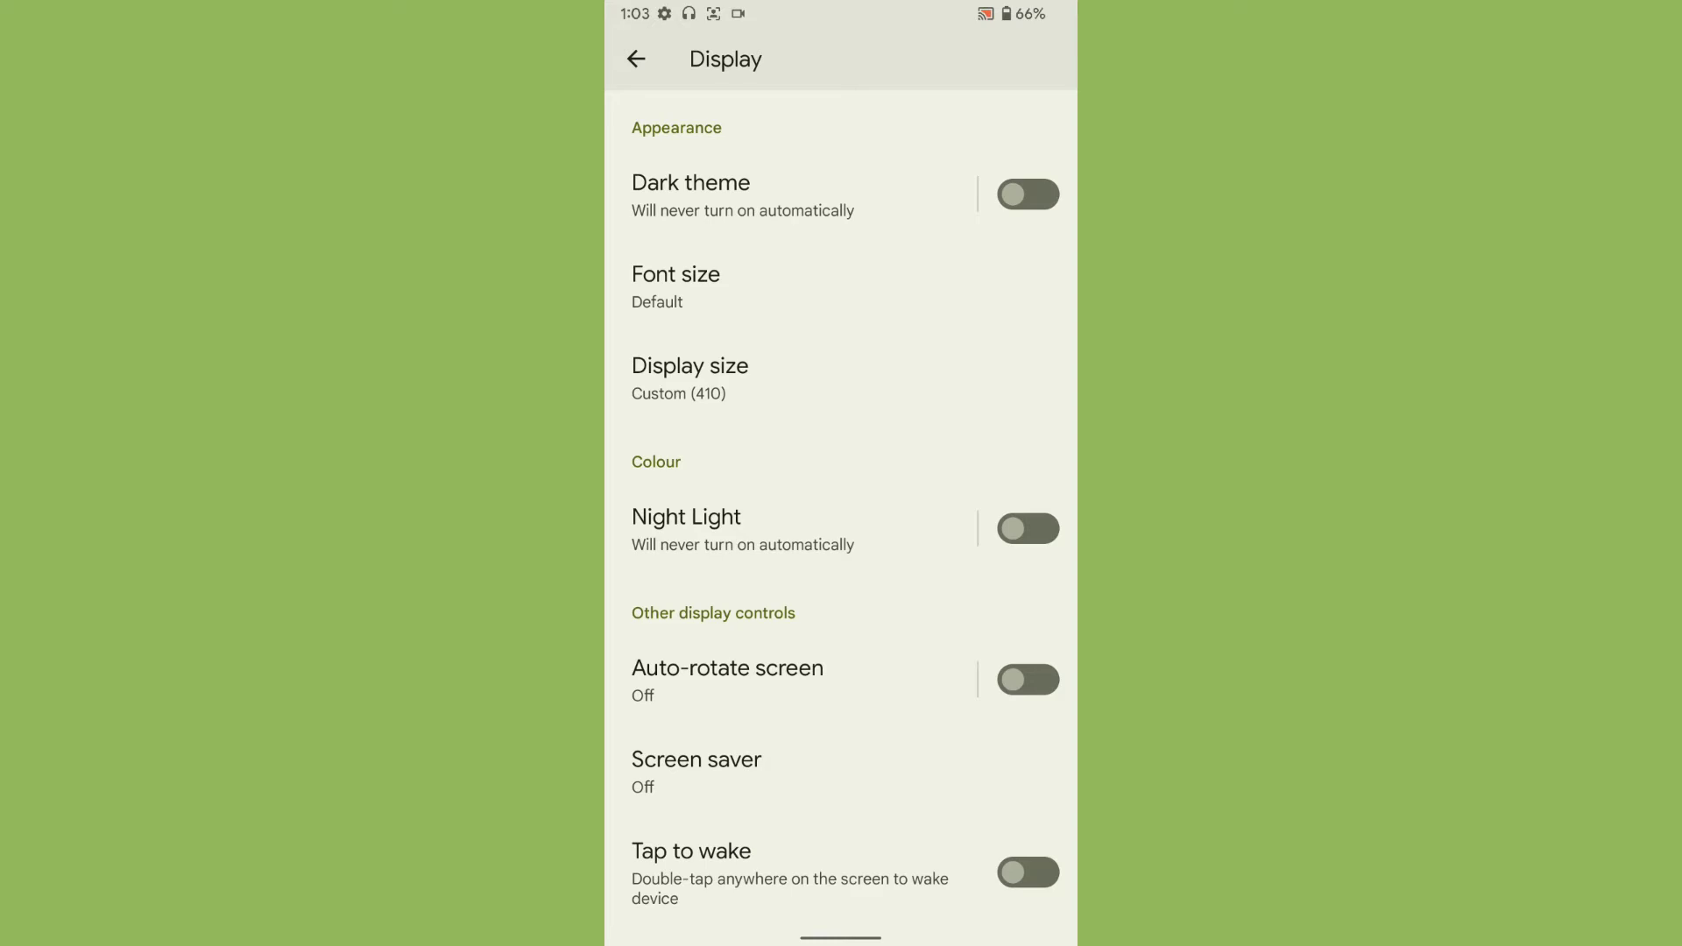
key("Escape")
scroll(841, 525, "down", 1)
scroll(842, 526, "down", 1)
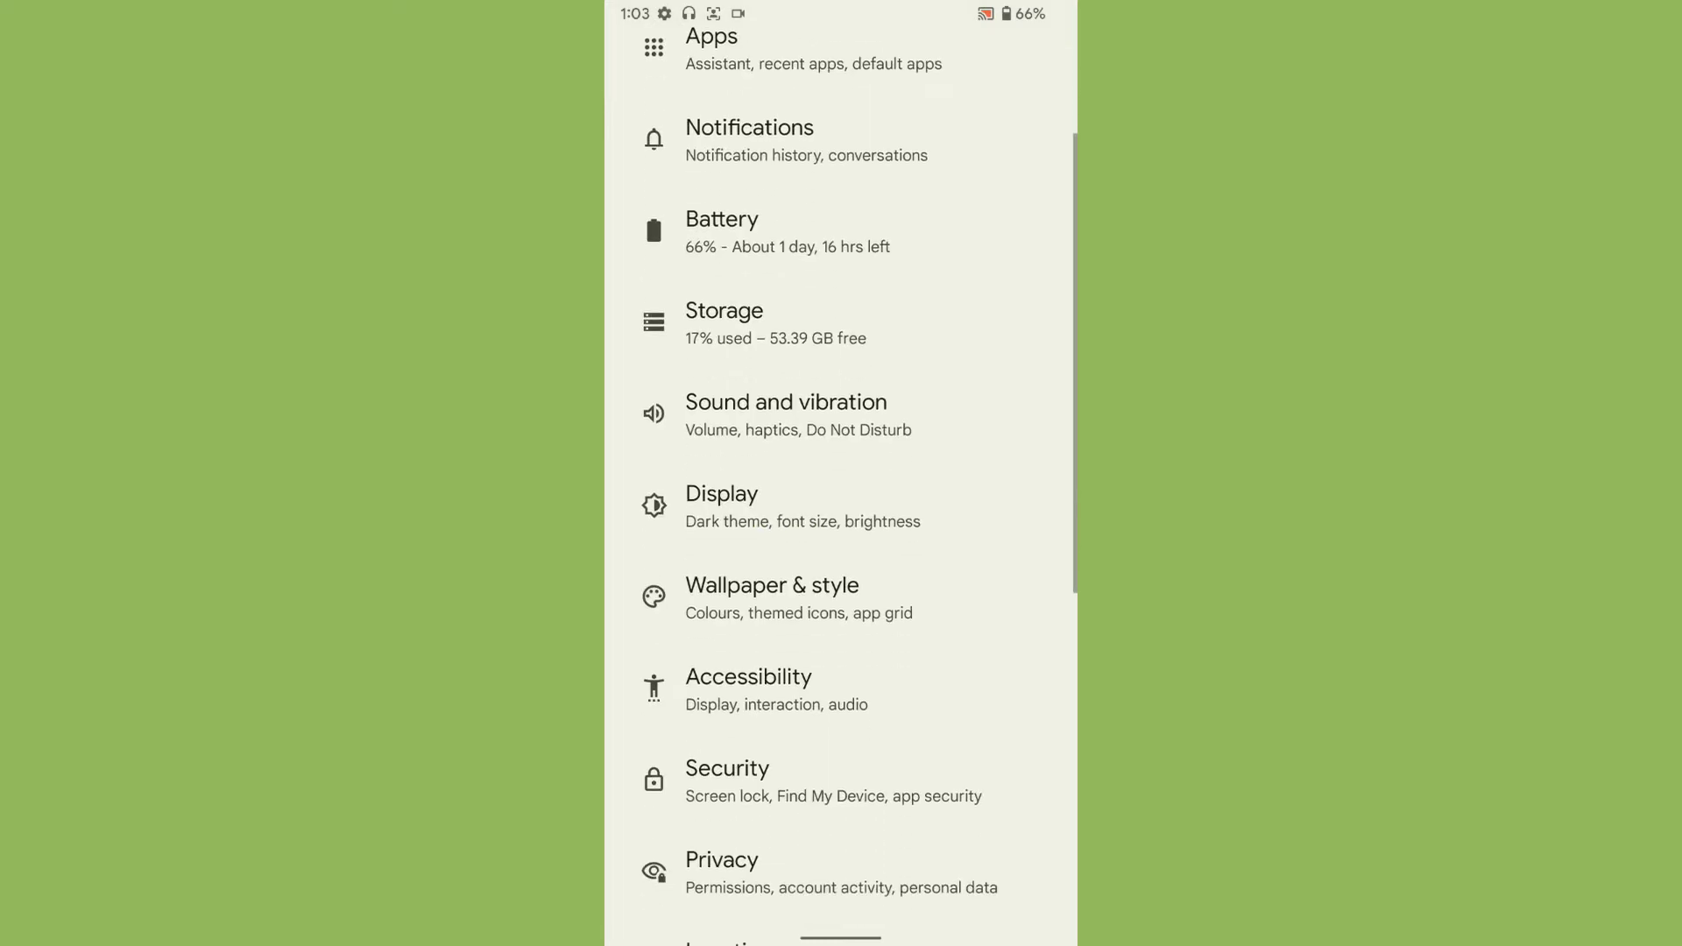
- Browse Security's screen lock choices and face and fingerprint unlock without setting a lock
left_click(868, 781)
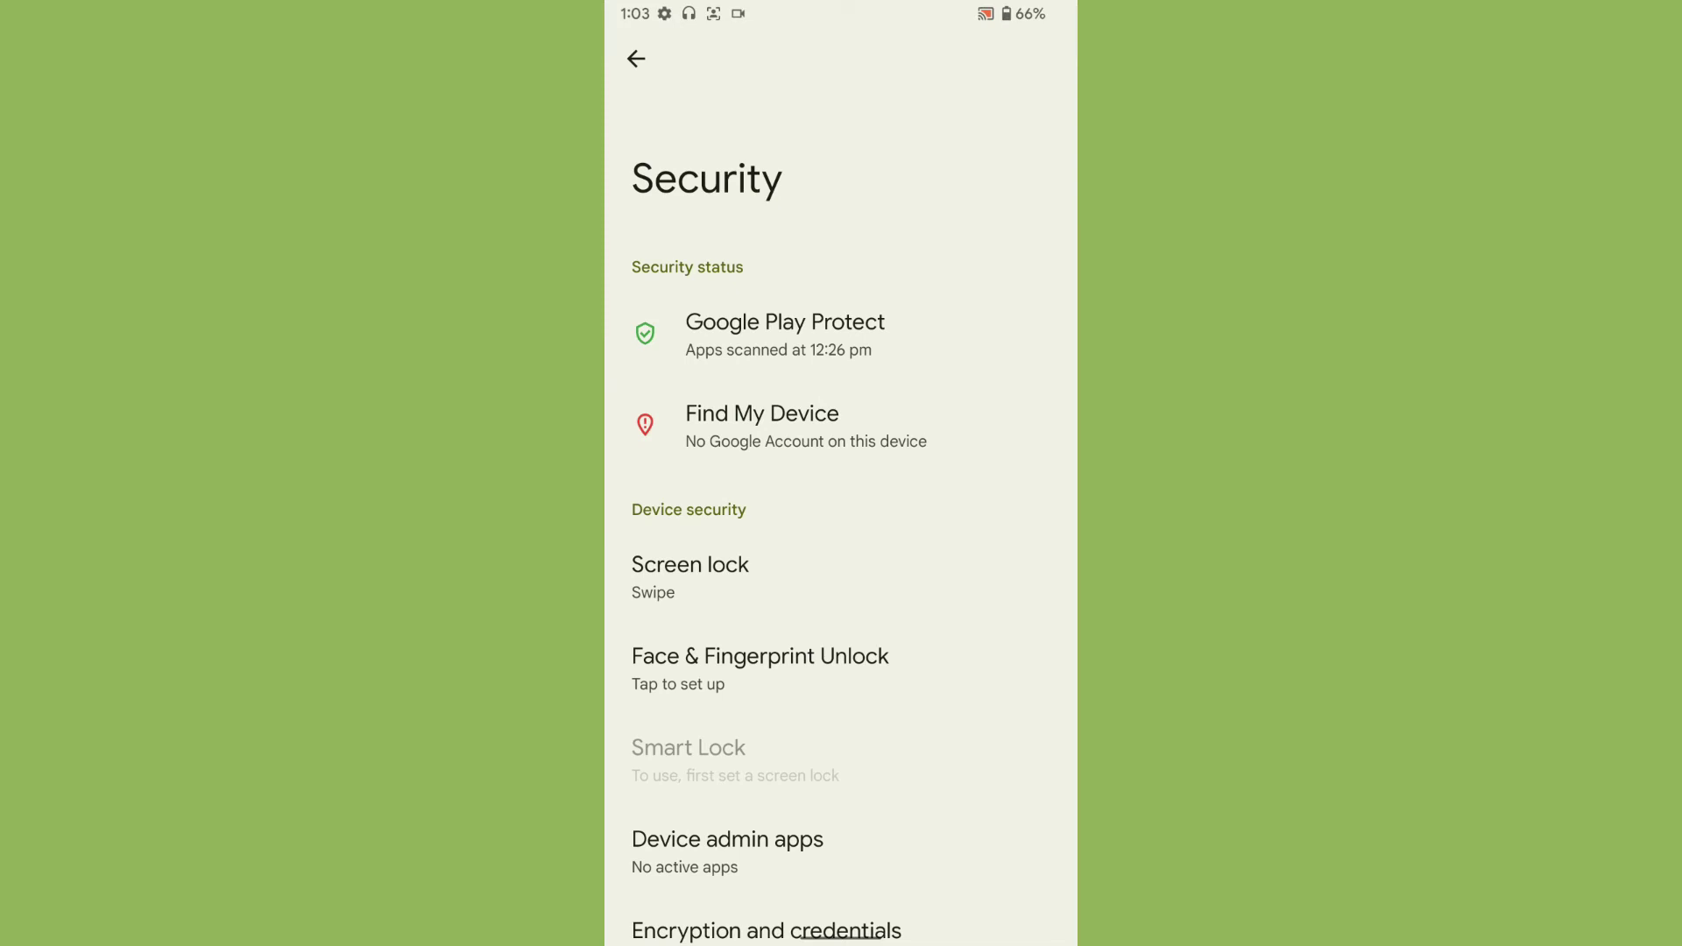
left_click(736, 579)
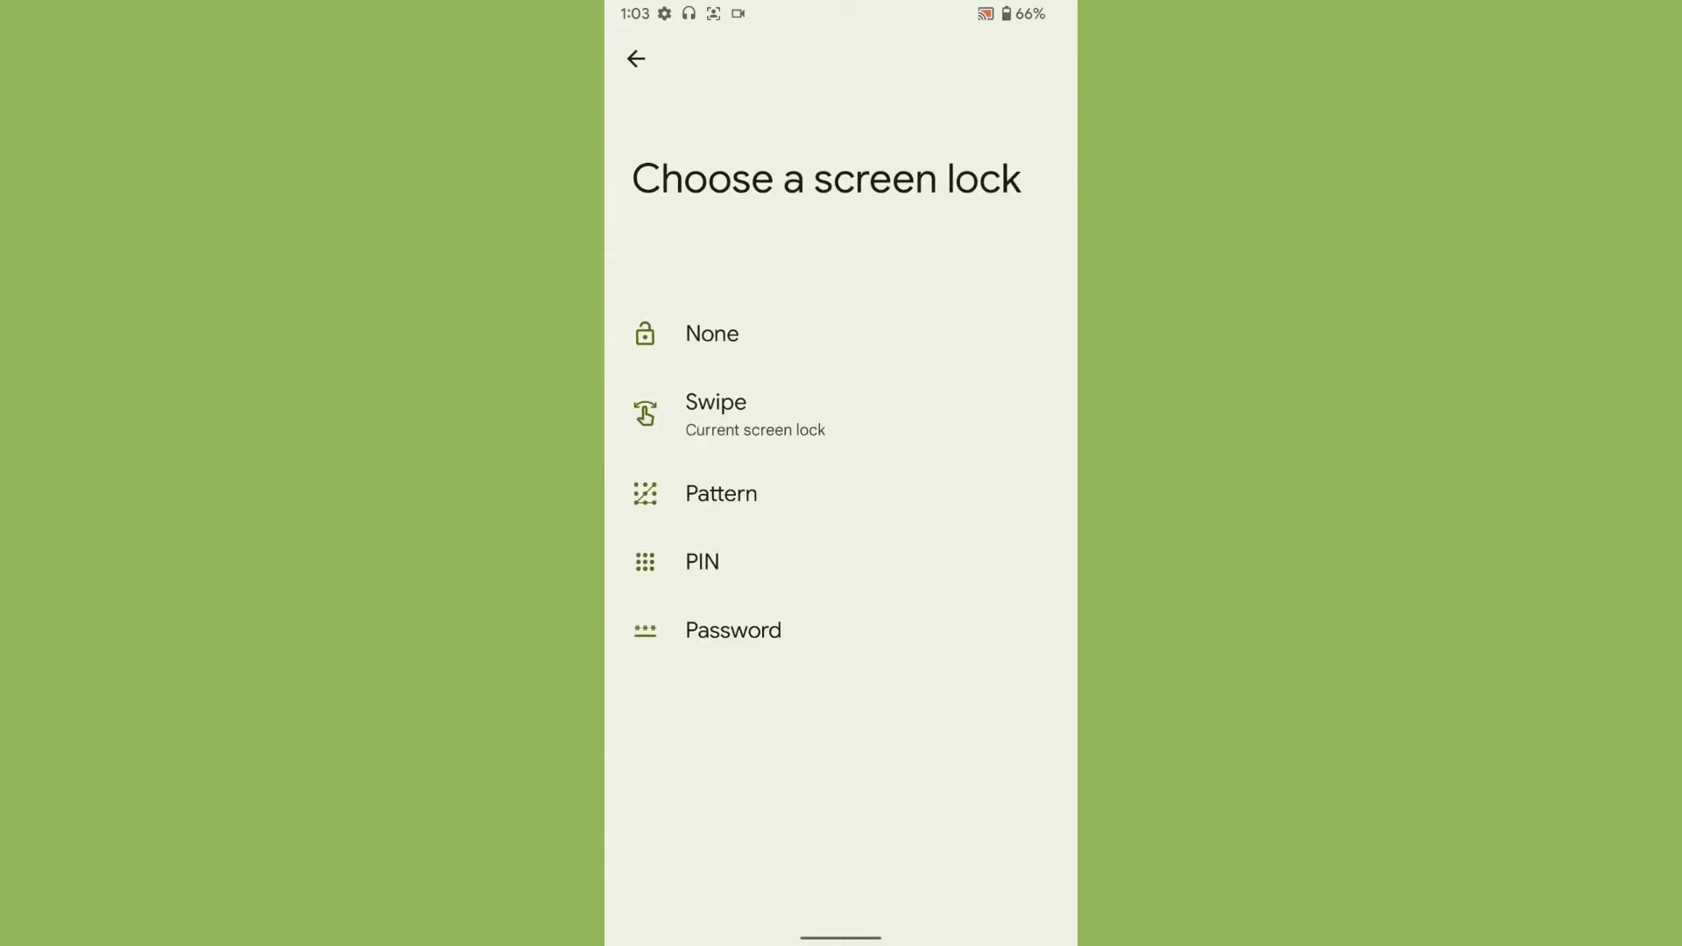
left_click_drag(1072, 612, 1019, 605)
left_click(916, 577)
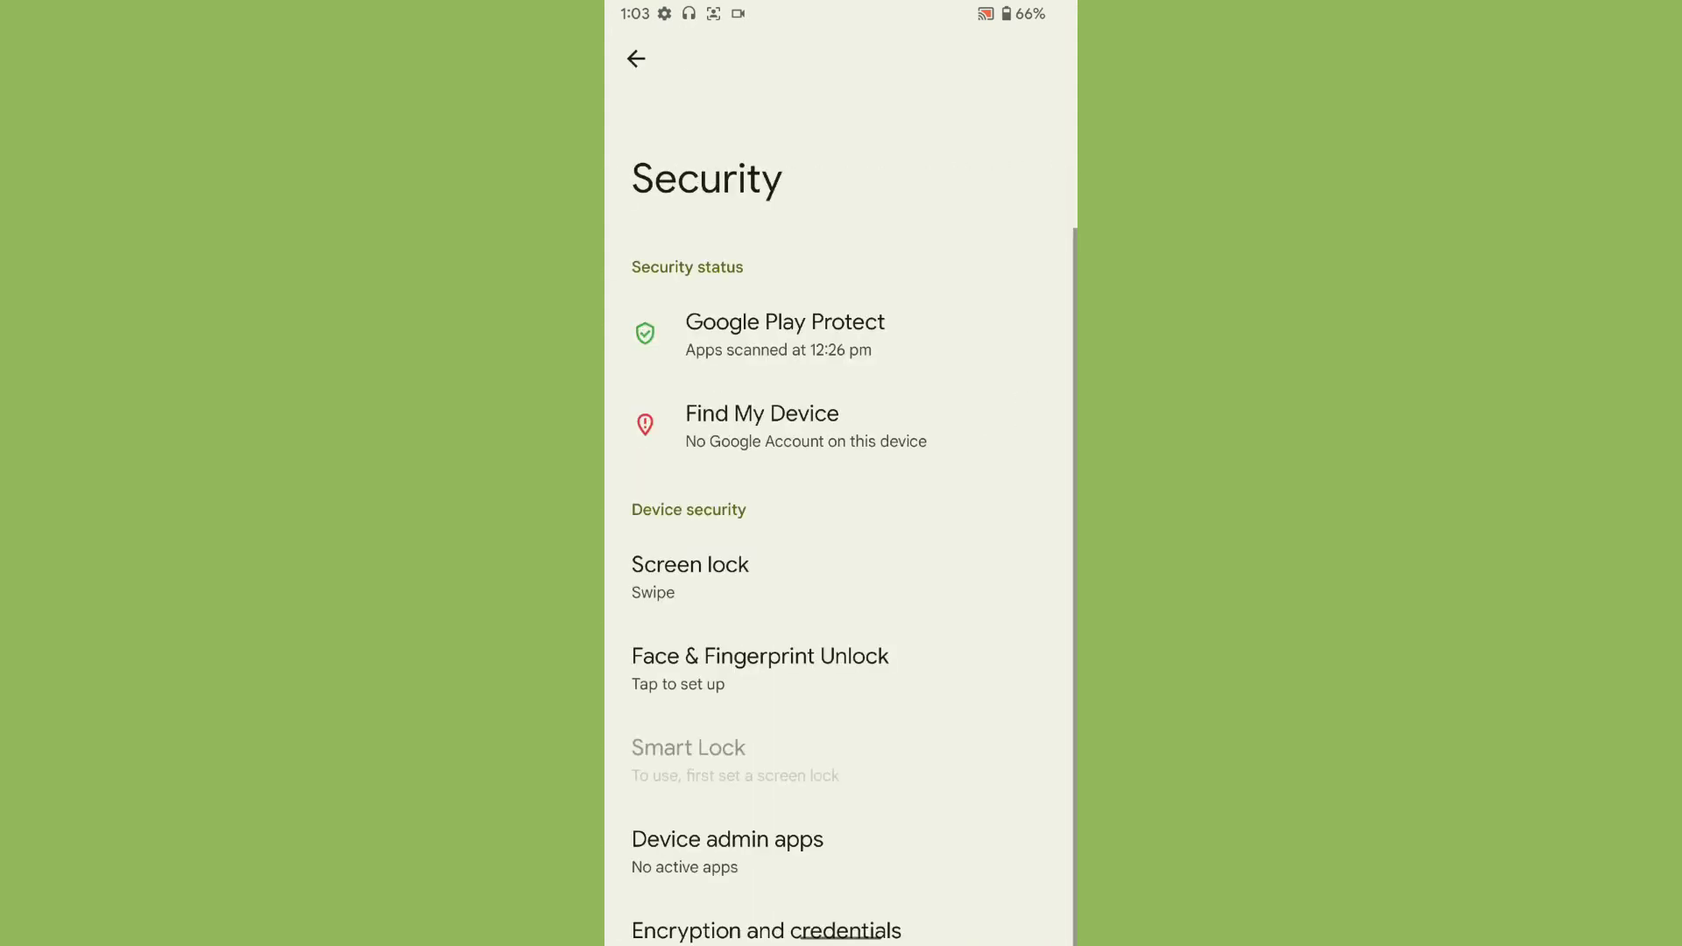
left_click(760, 669)
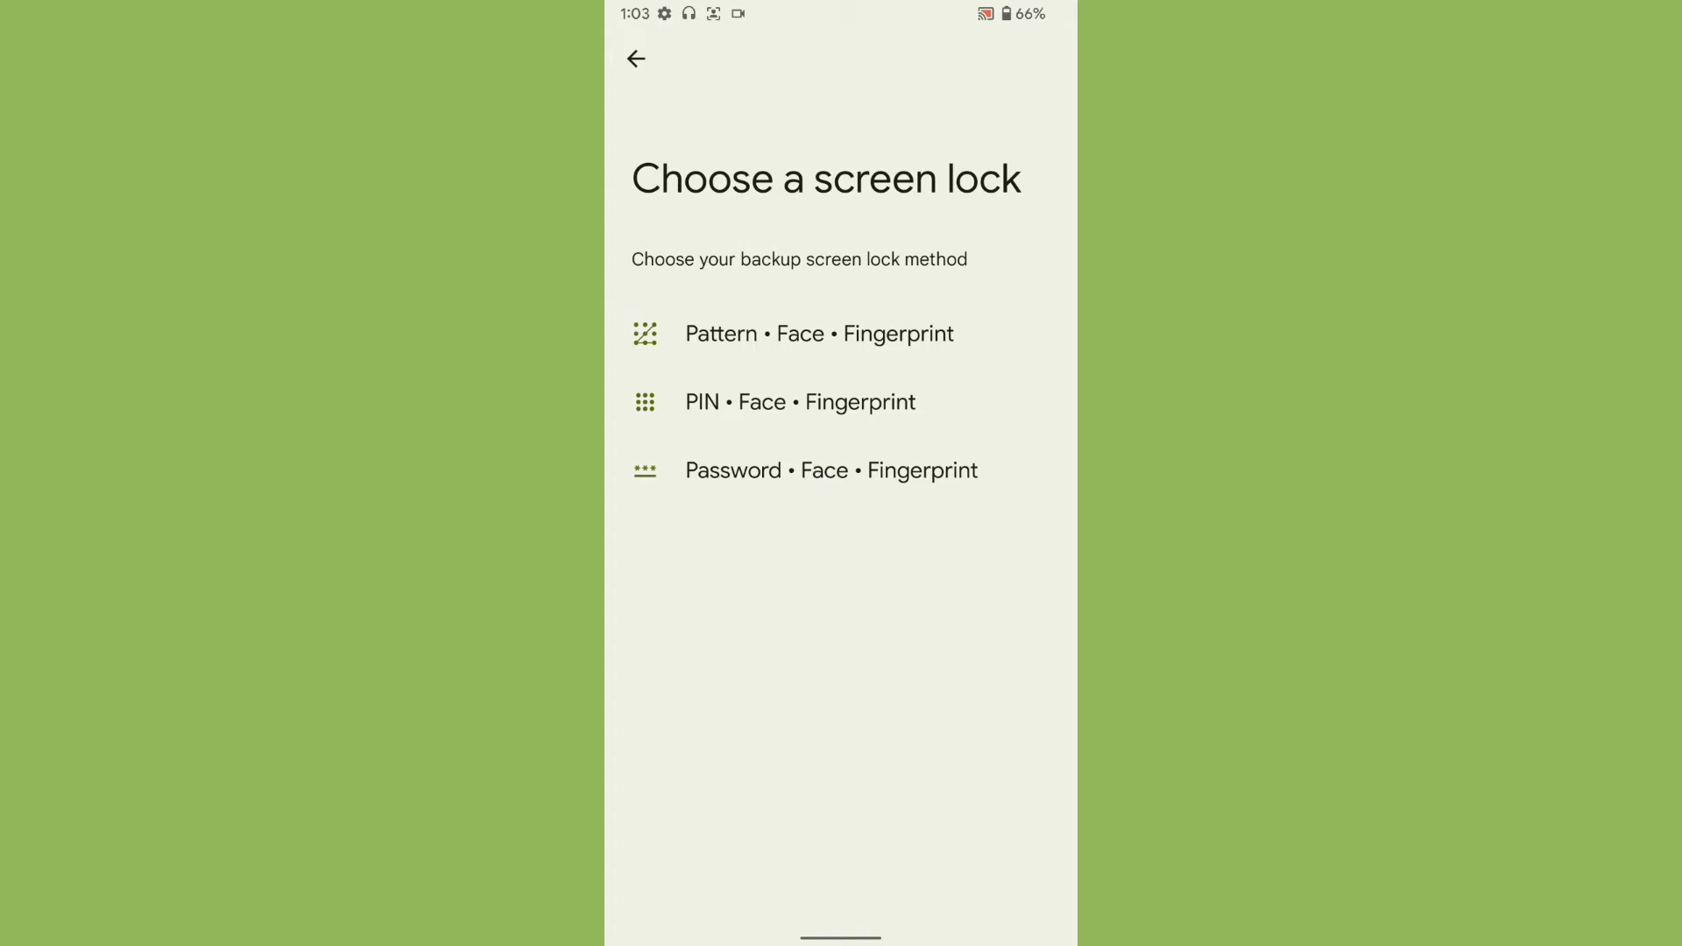
left_click_drag(1072, 631, 1025, 631)
scroll(842, 526, "down", 2)
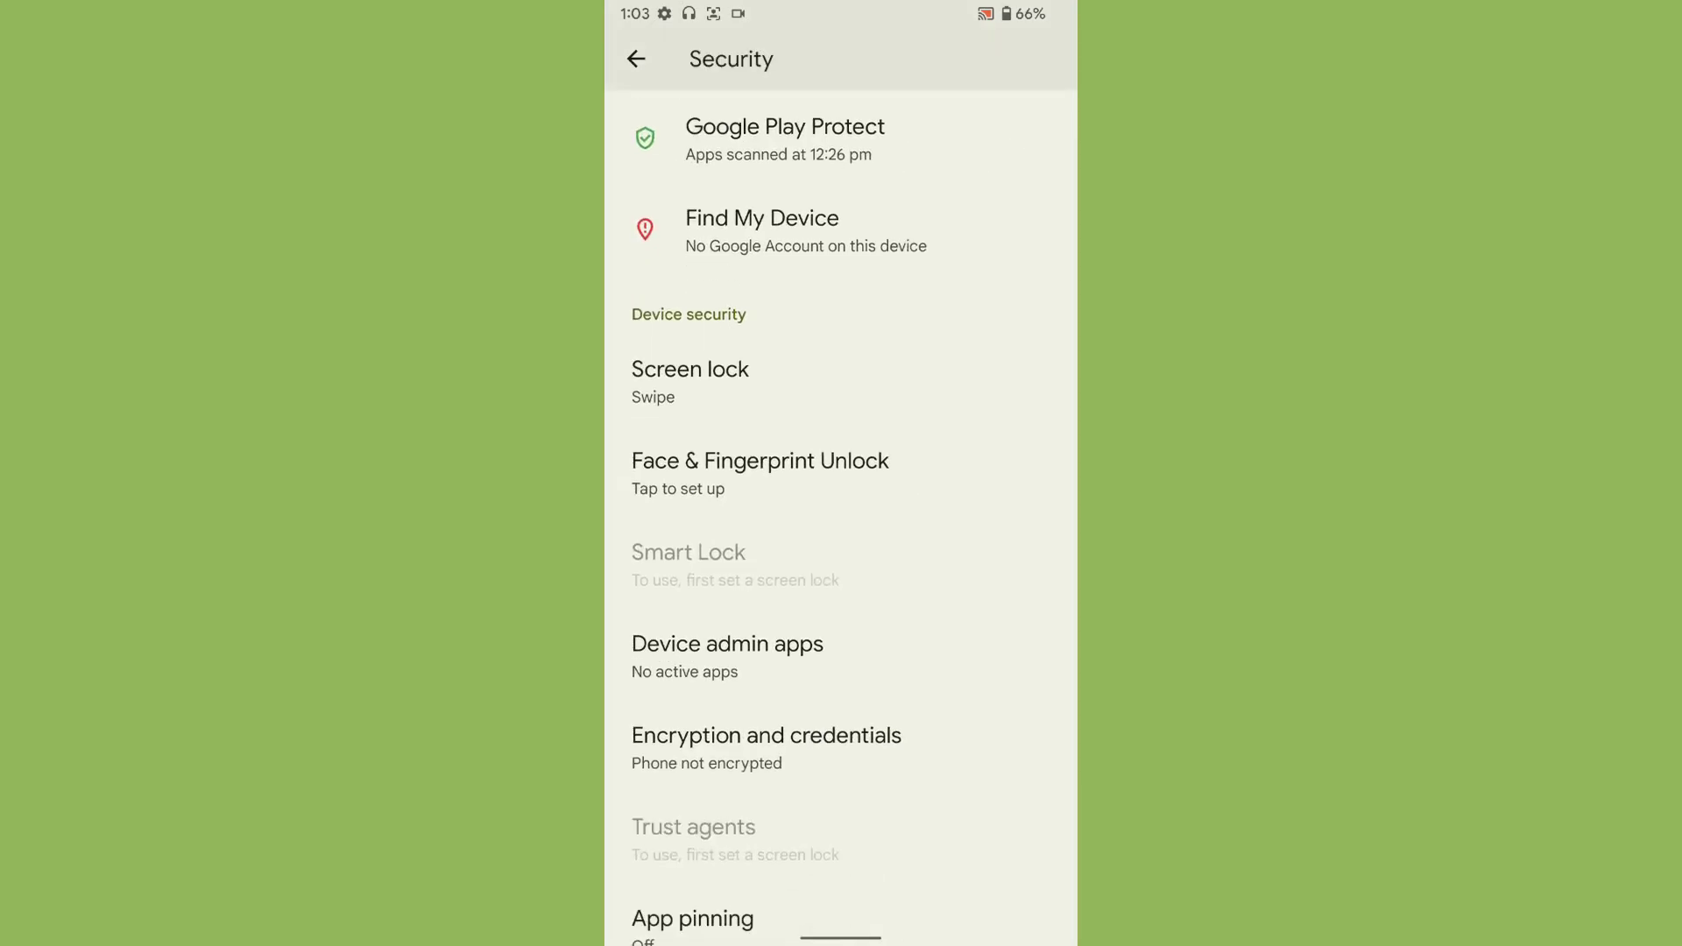
scroll(841, 525, "down", 1)
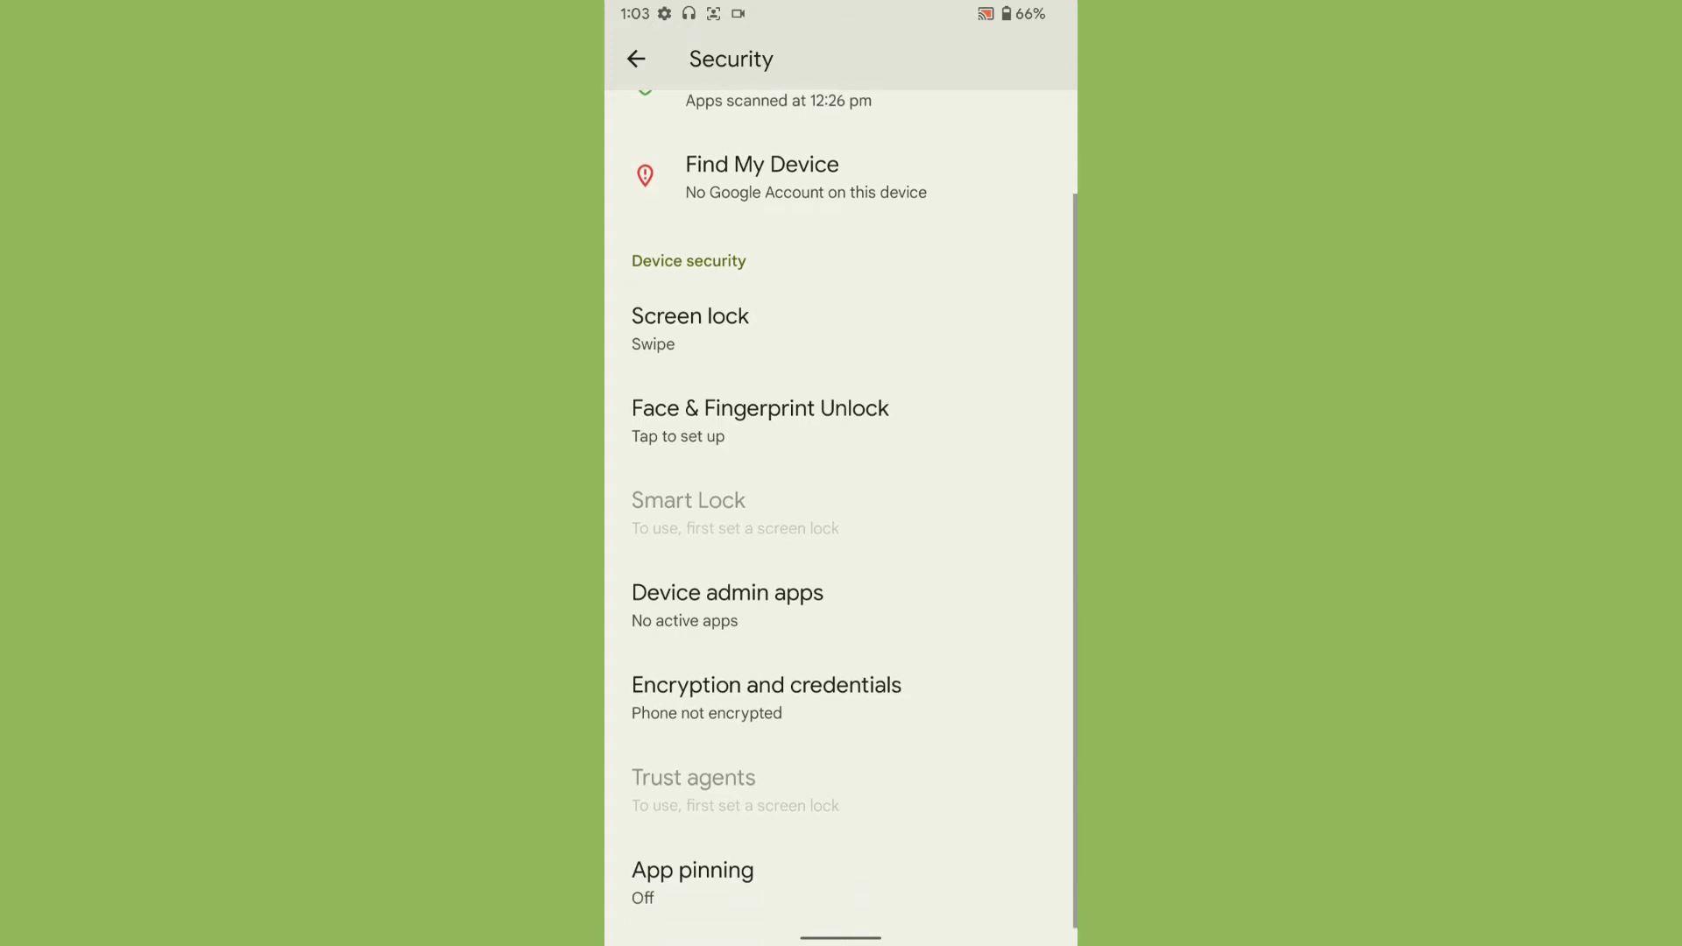
left_click_drag(1071, 626, 1032, 627)
scroll(842, 526, "down", 2)
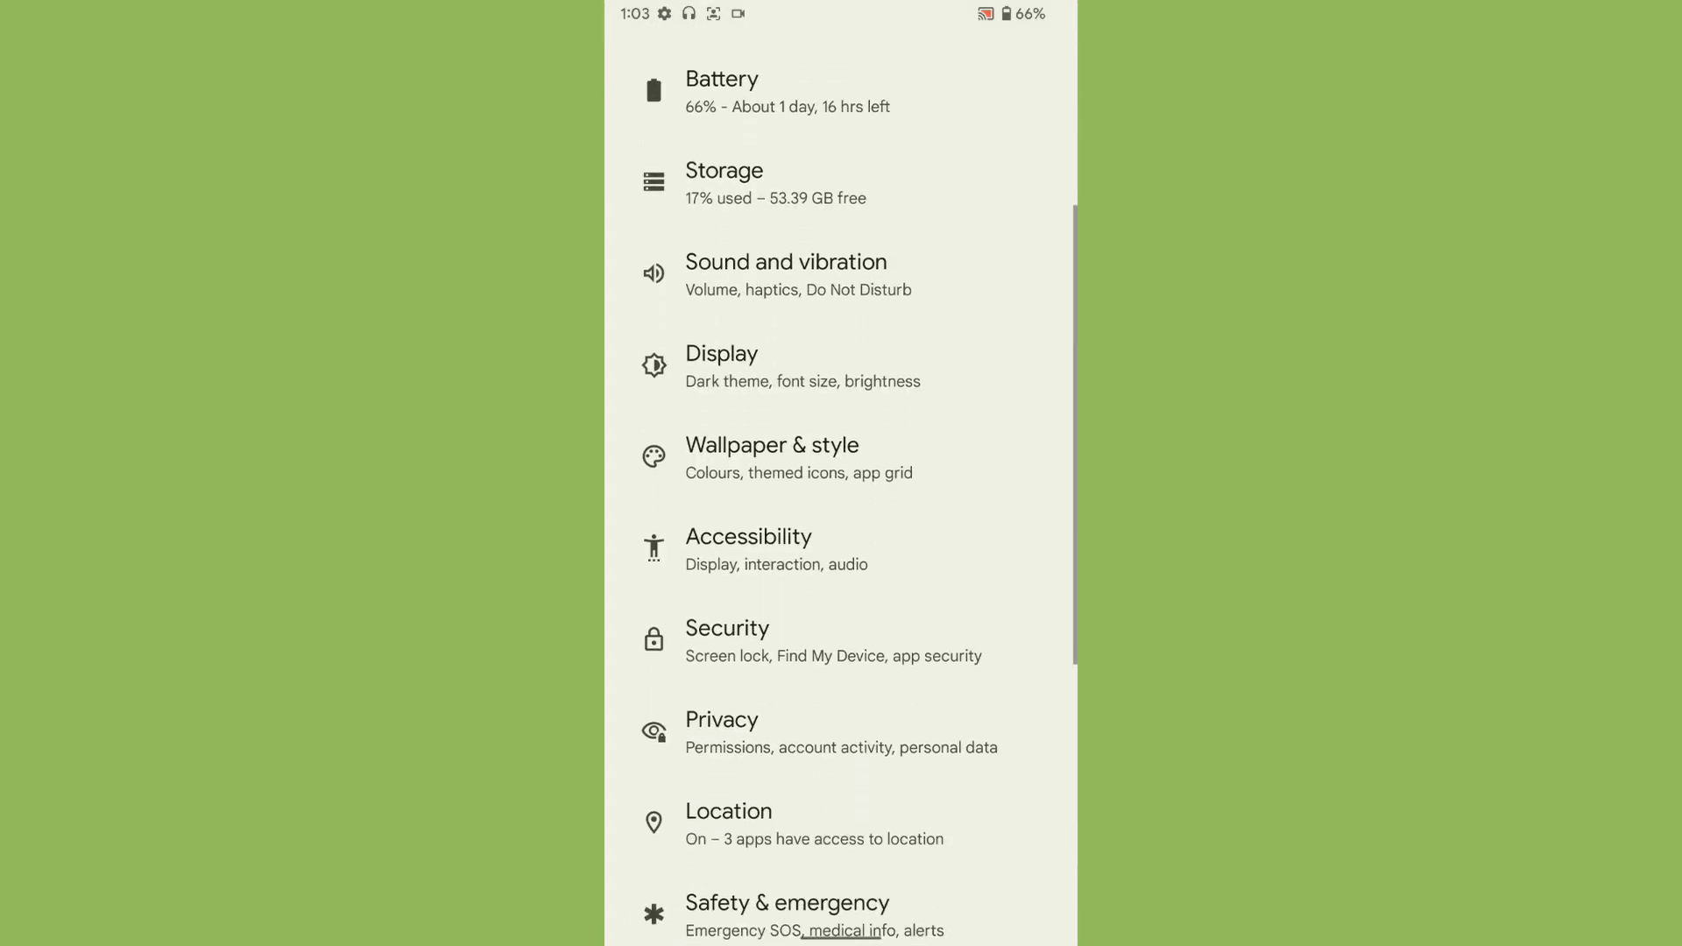
- Turn off Use location in the Location settings
left_click(904, 744)
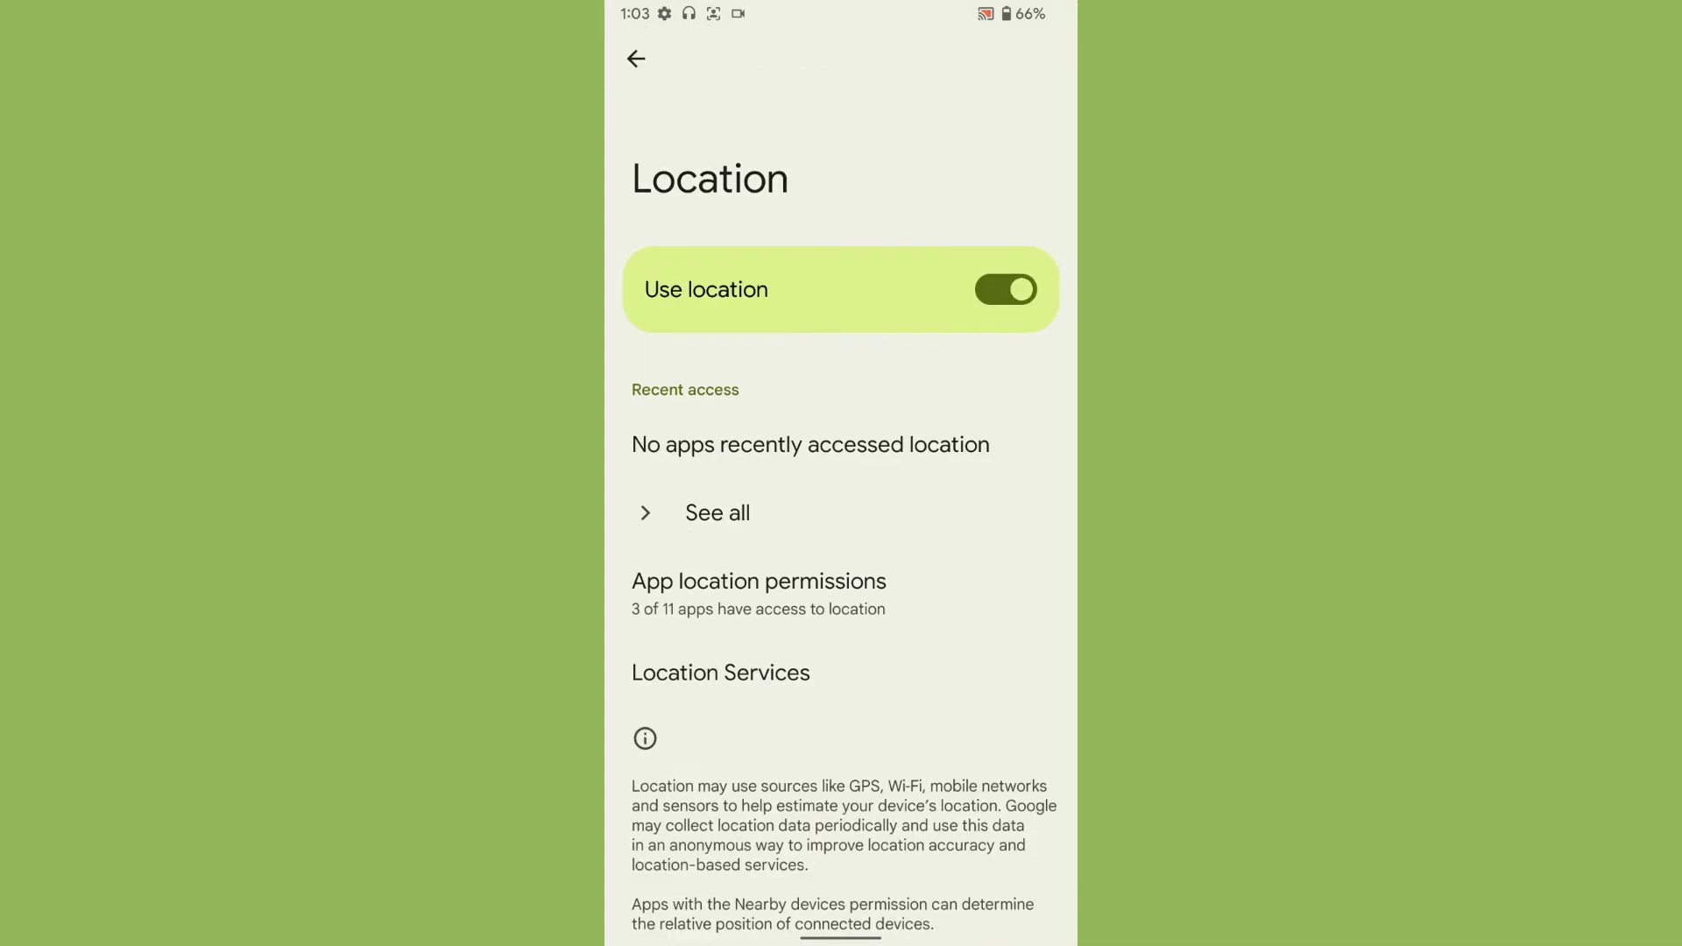
left_click(1006, 289)
left_click_drag(1072, 440, 1033, 438)
scroll(842, 525, "down", 2)
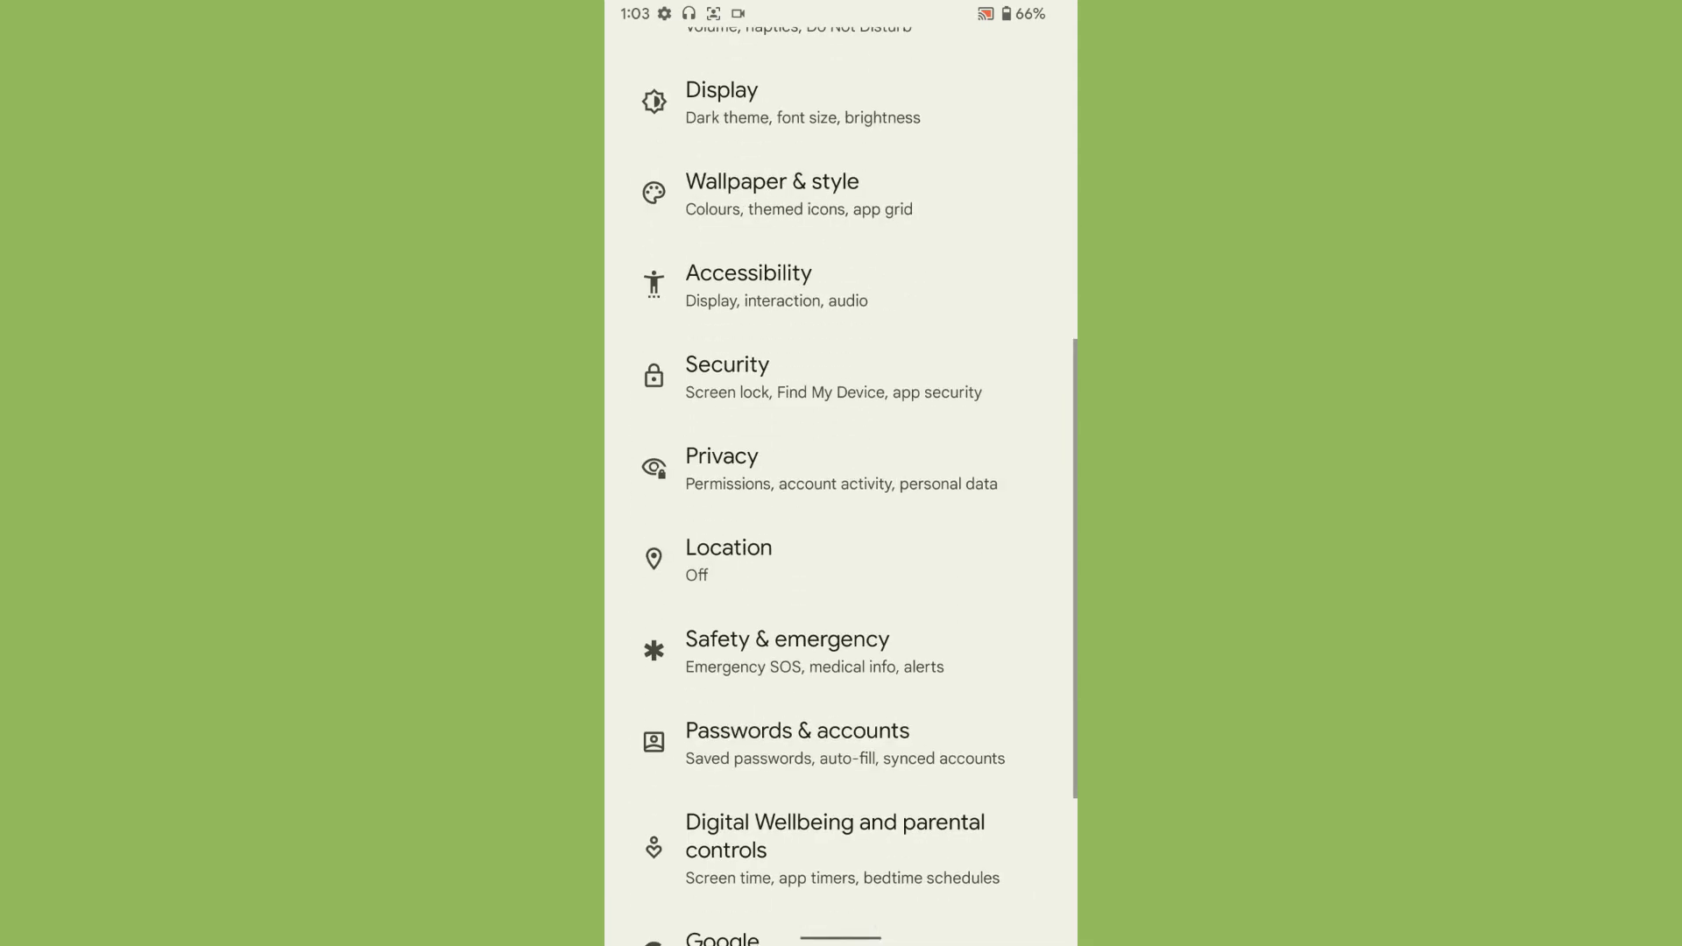
scroll(842, 526, "up", 1)
left_click(962, 368)
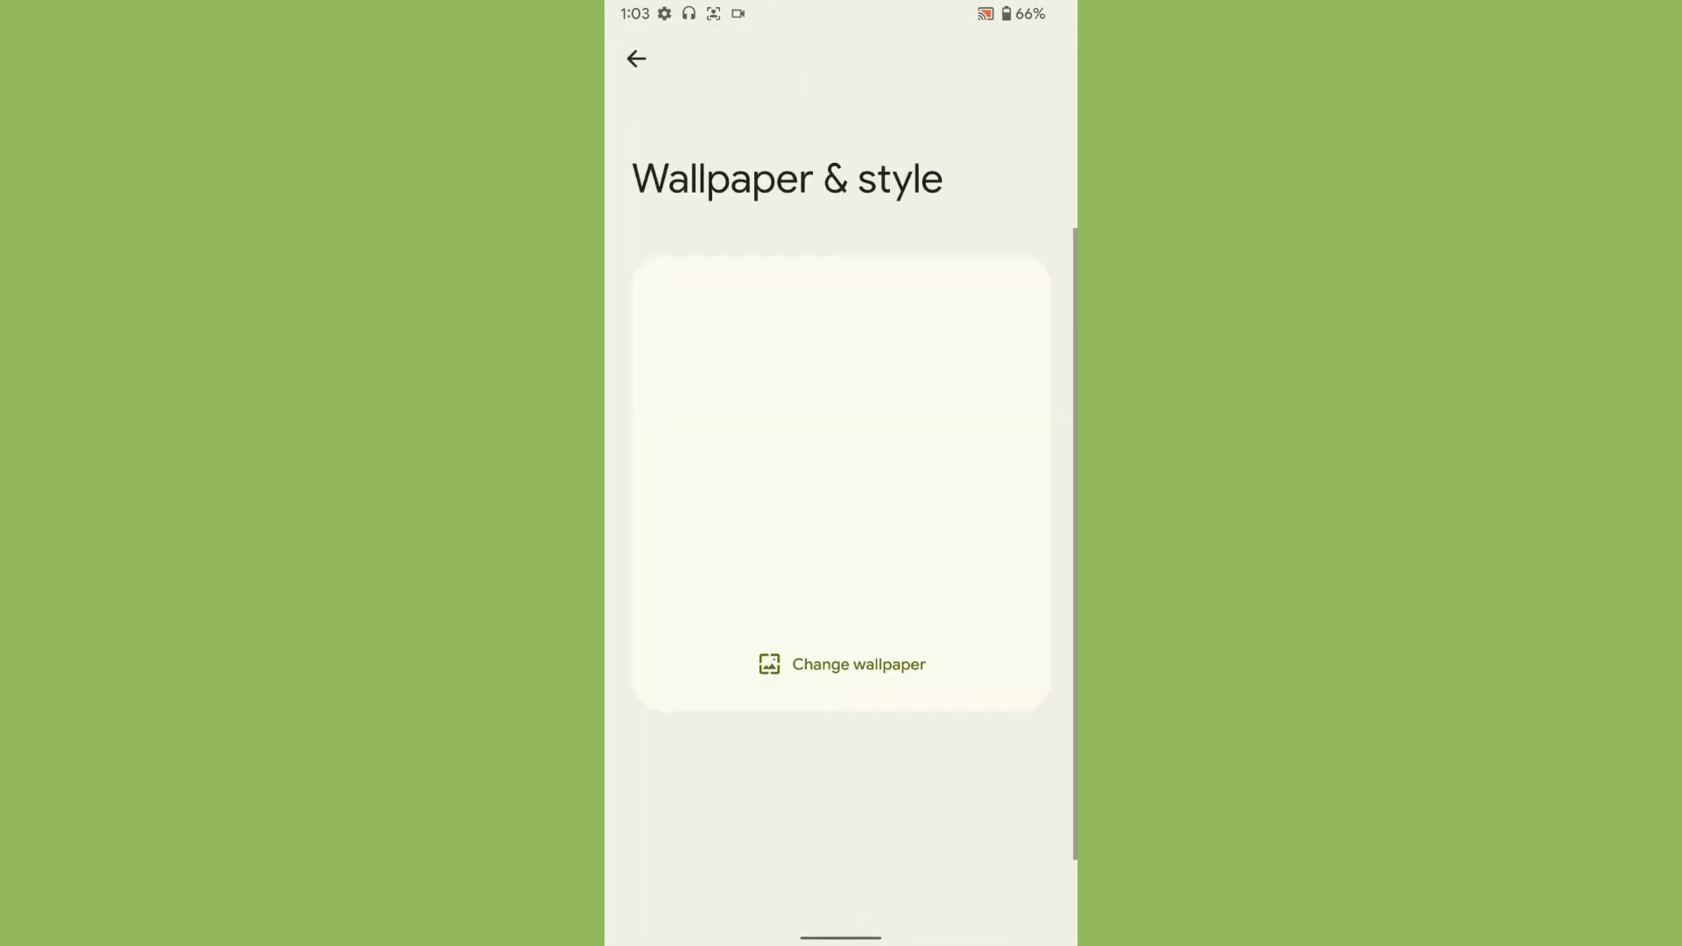
- Choose the green flower Bloom wallpaper, turn on Themed icons, and return to the home screen
left_click(843, 663)
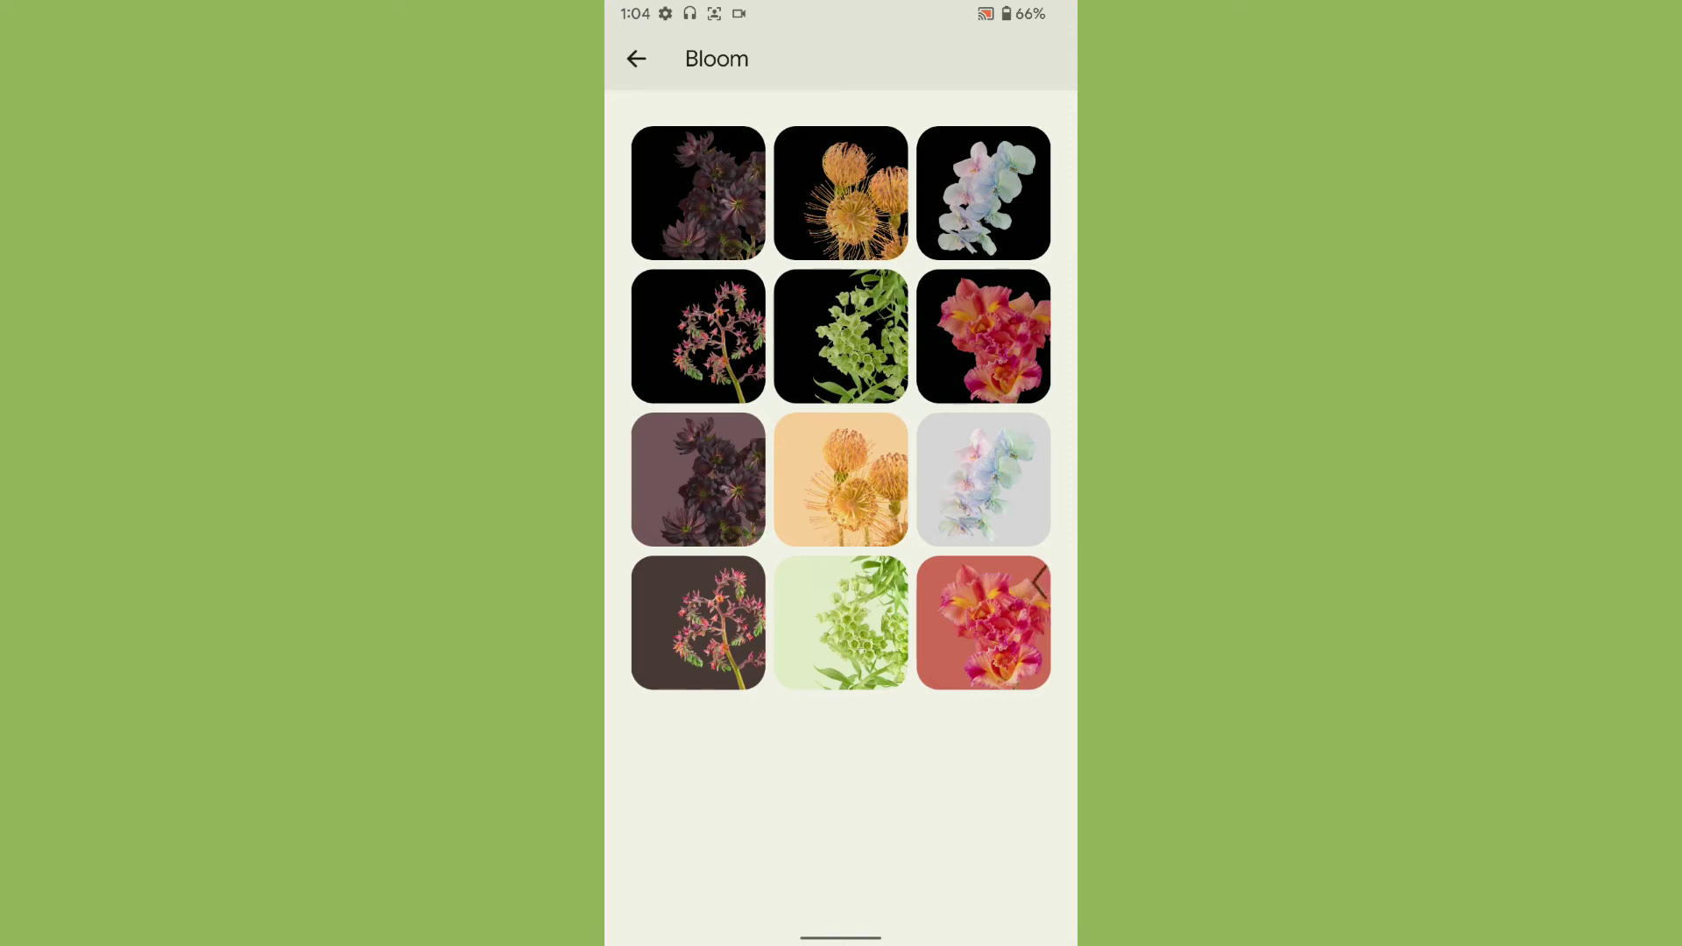
left_click(637, 58)
left_click(636, 59)
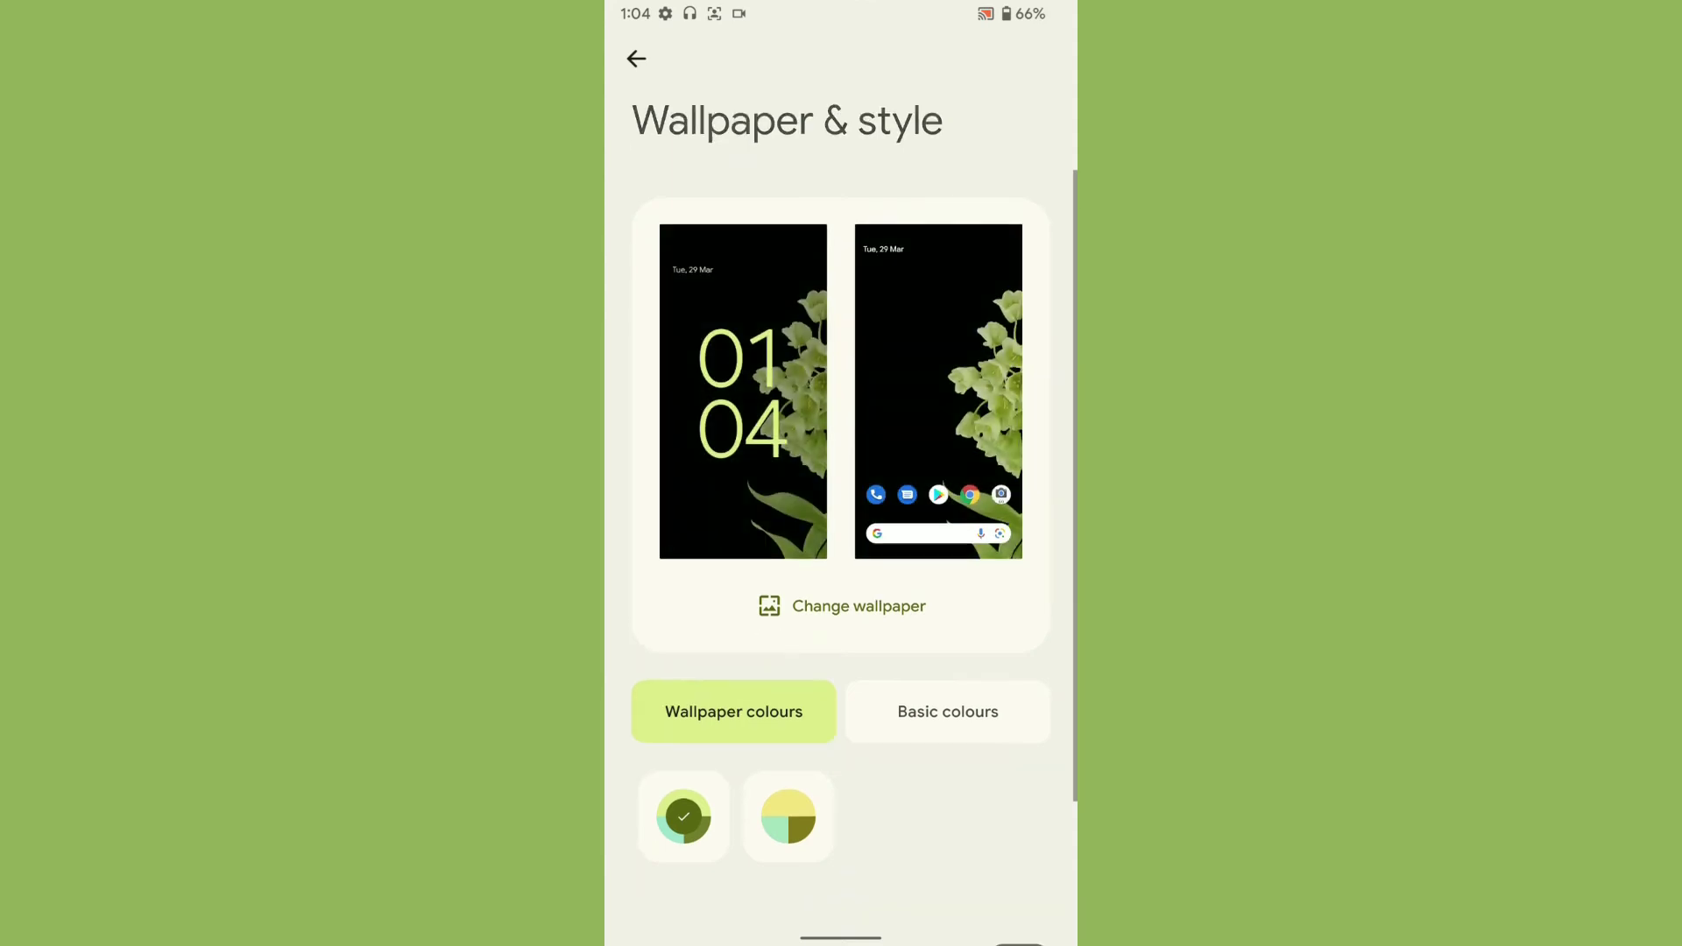
scroll(841, 526, "down", 5)
left_click(1019, 679)
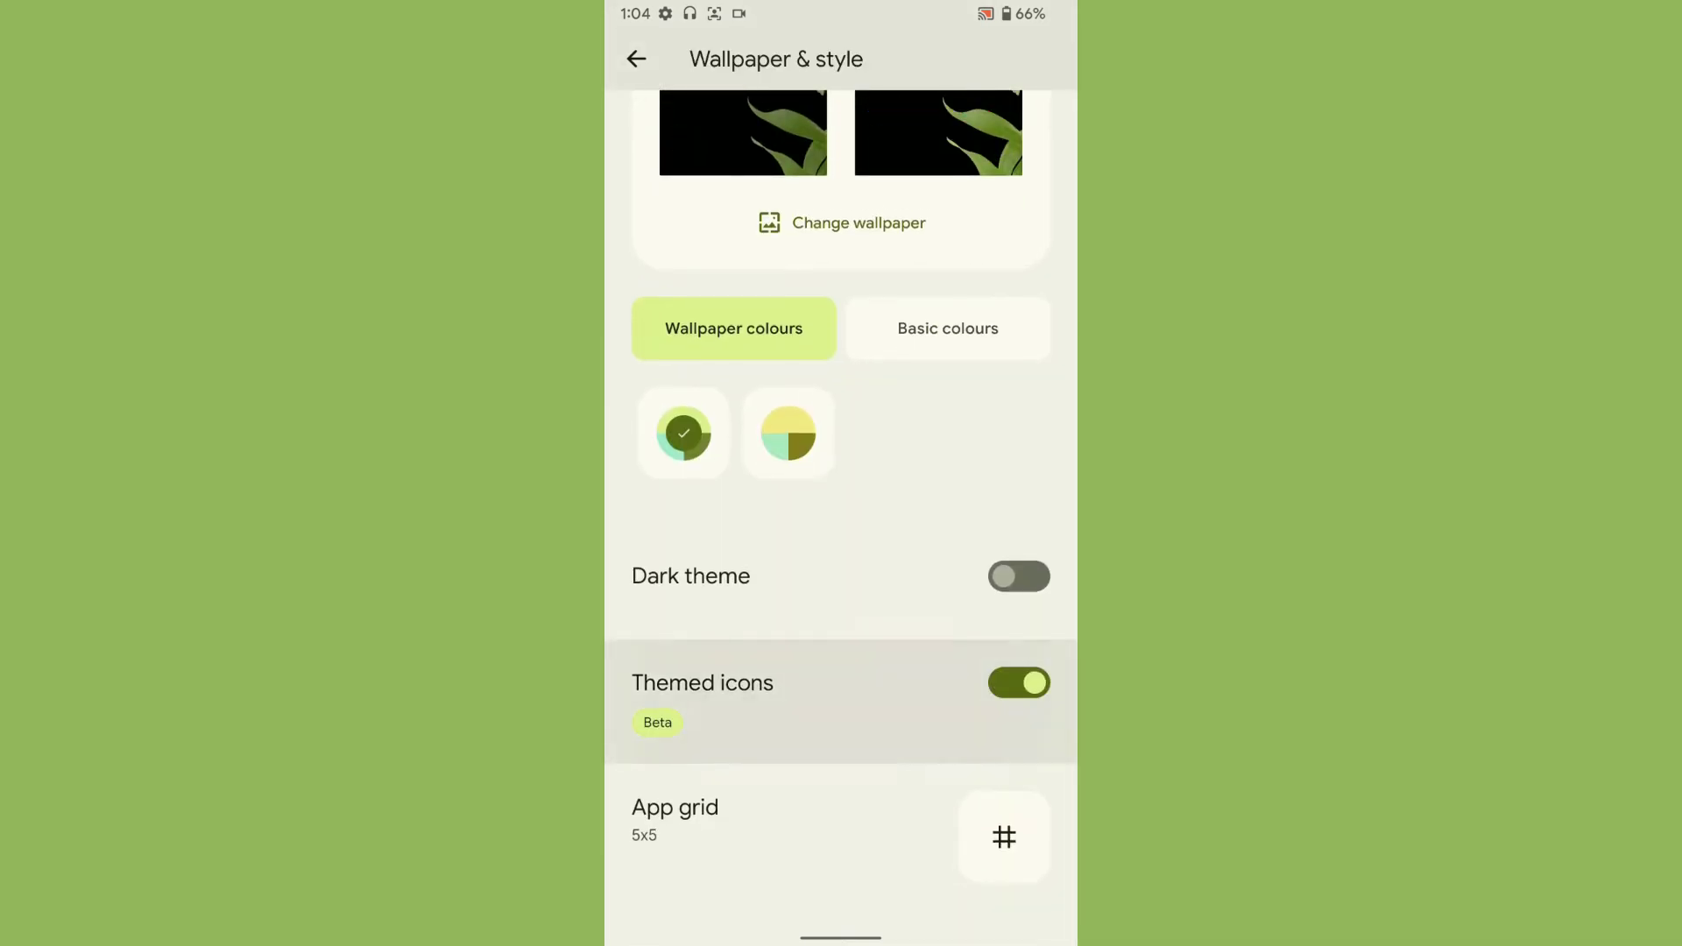
scroll(841, 526, "up", 2)
left_click_drag(842, 938, 842, 591)
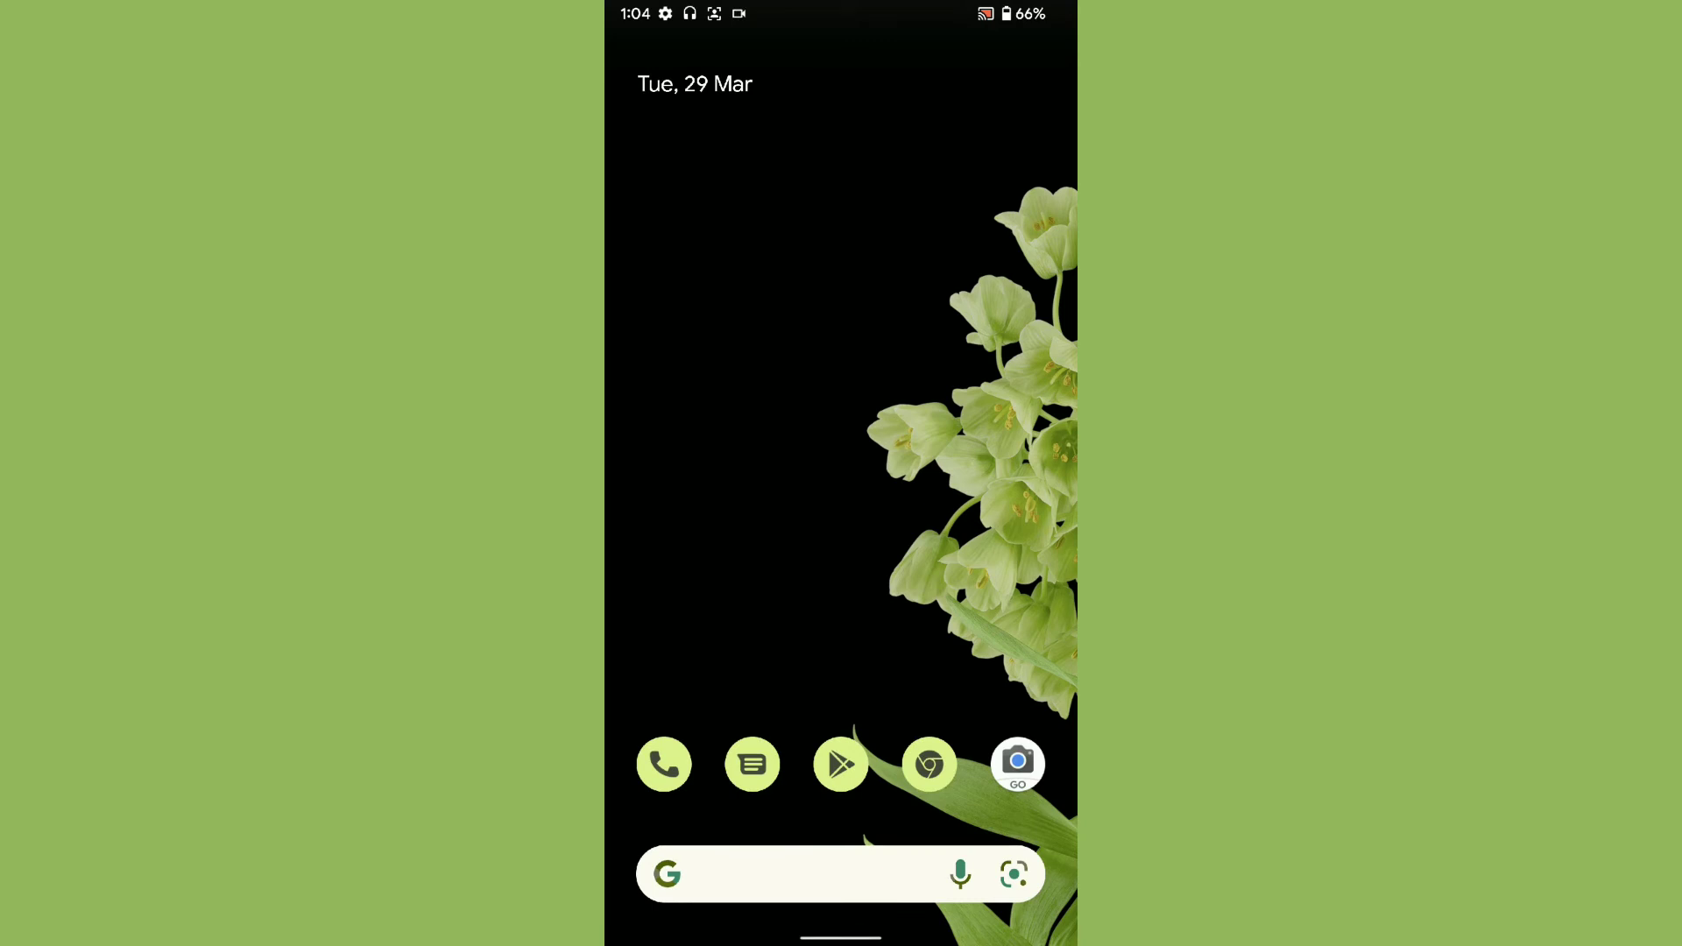
- Open and close the app list, then decline the app-suggestions offer with No, thanks
left_click_drag(842, 657, 841, 262)
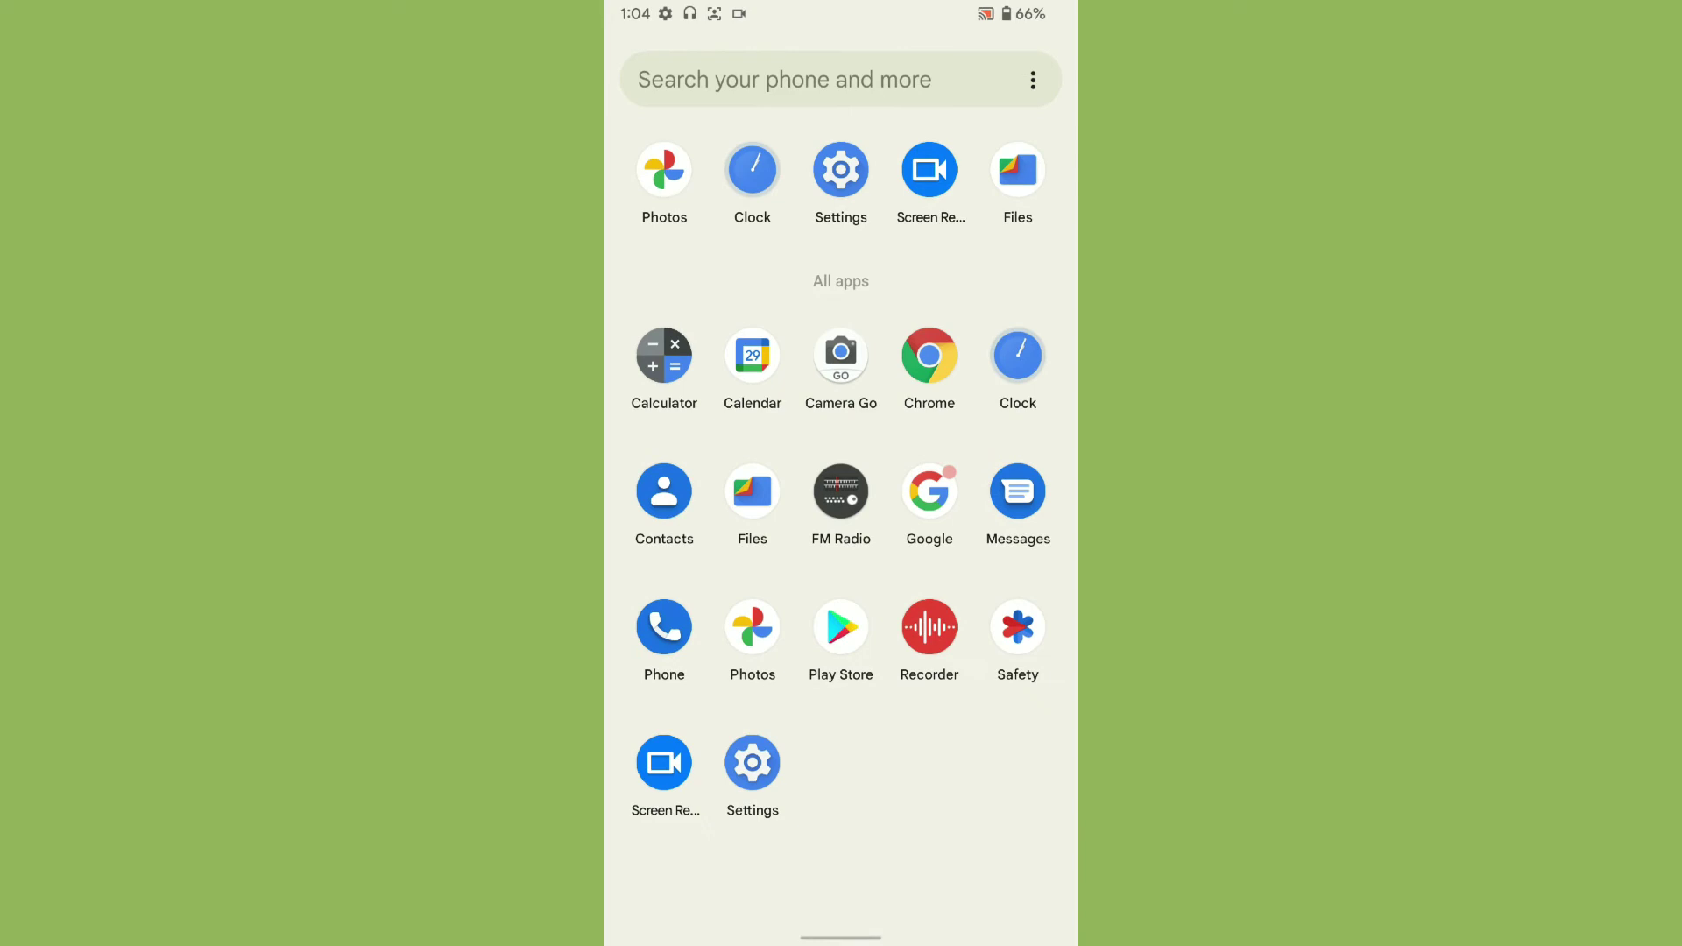
key("Escape")
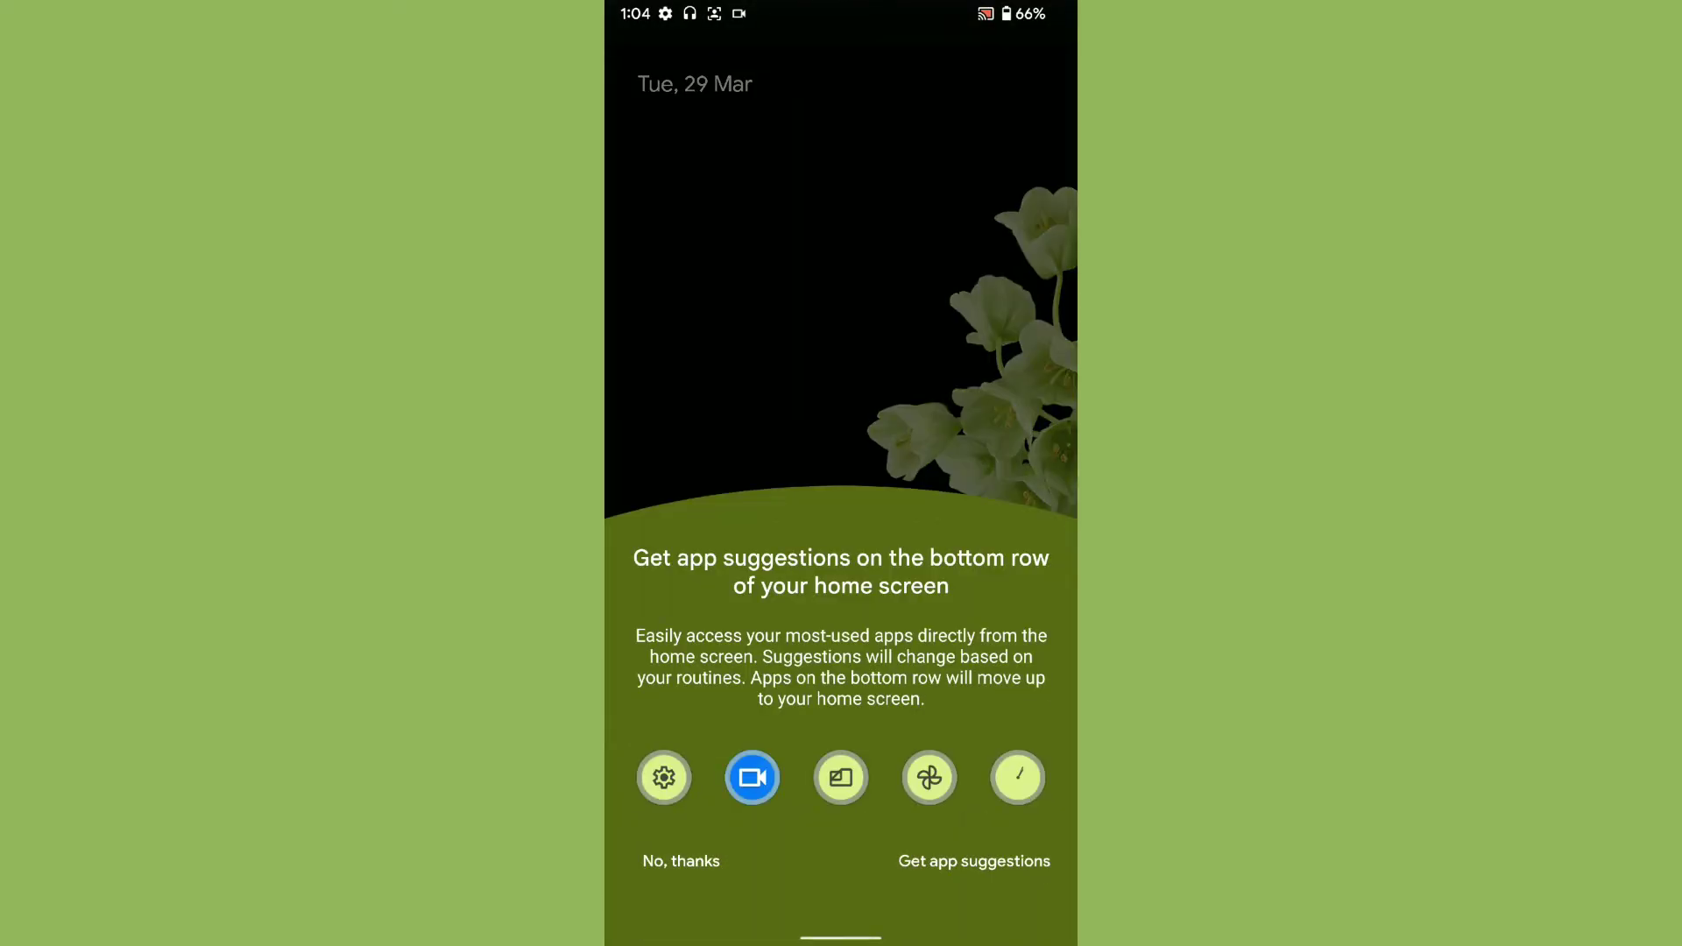
left_click(681, 861)
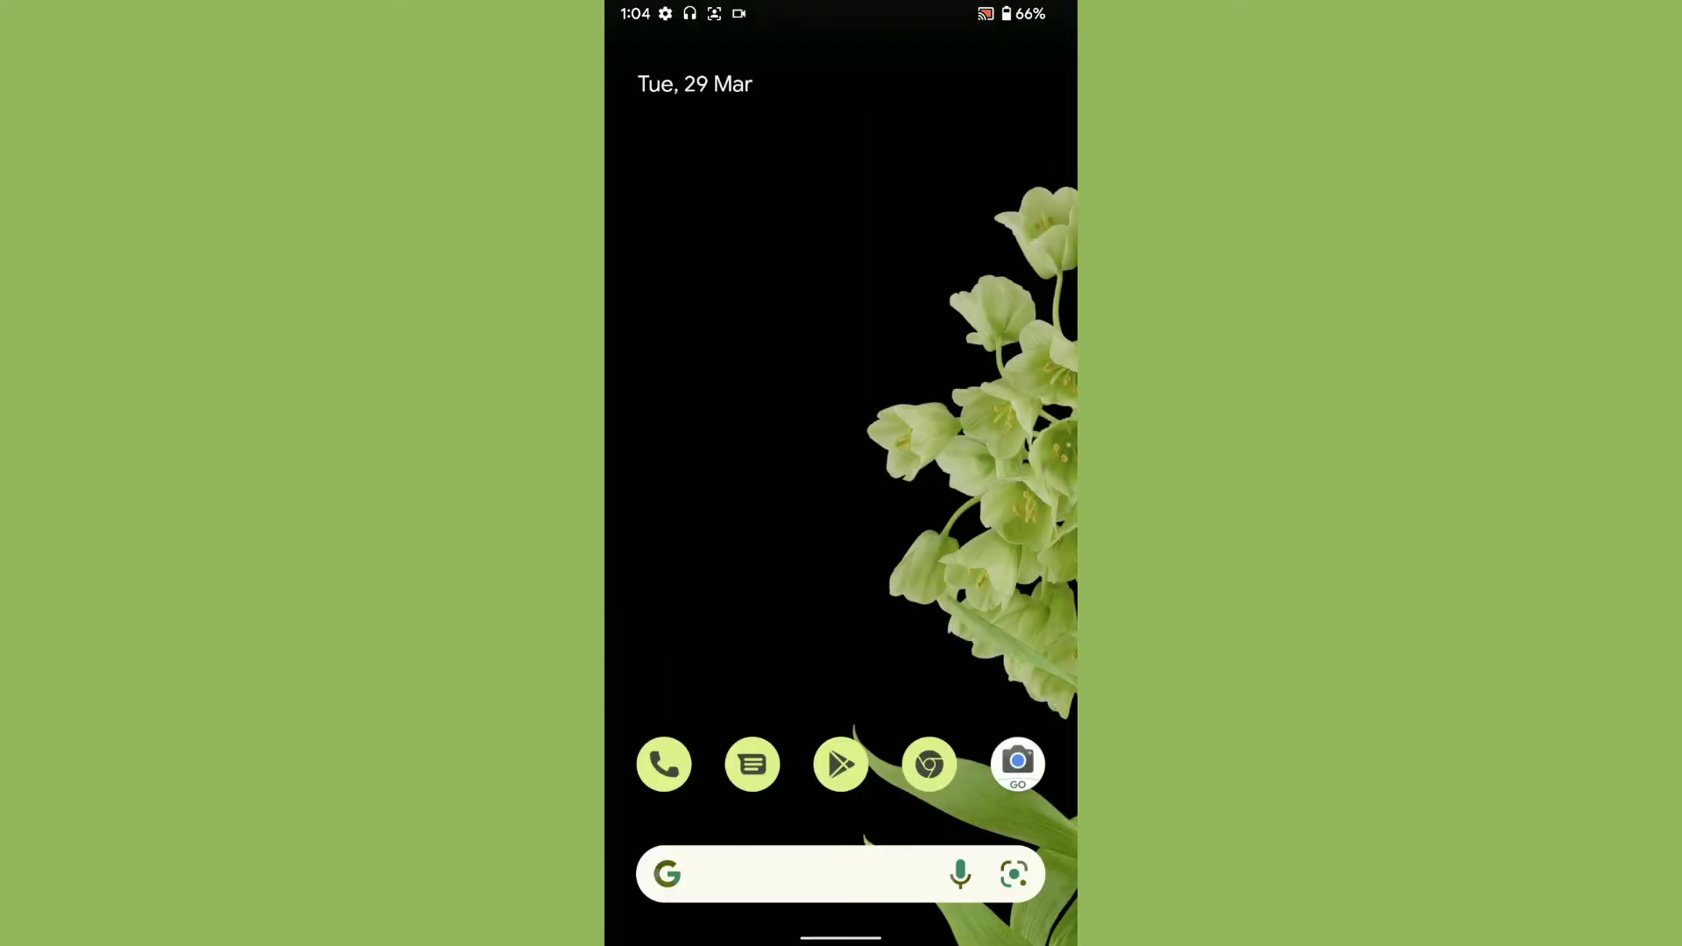
- Reopen Wallpaper & style from recent apps twice, returning home each time
left_click_drag(842, 939, 841, 553)
left_click(842, 447)
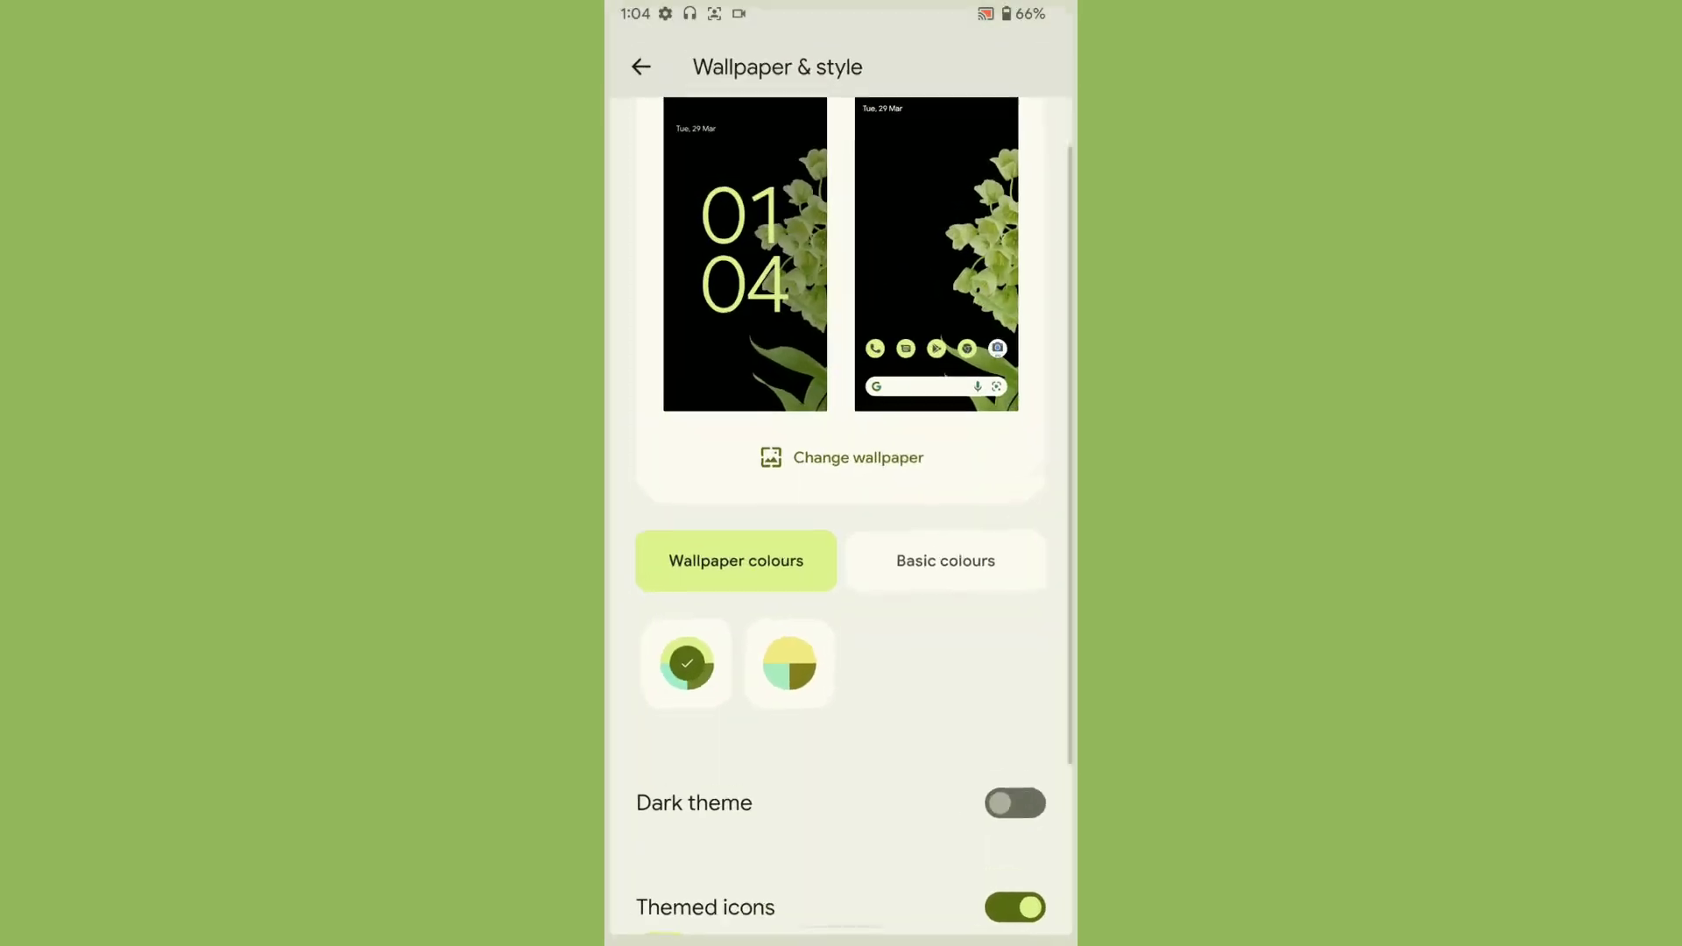
left_click_drag(842, 939, 841, 527)
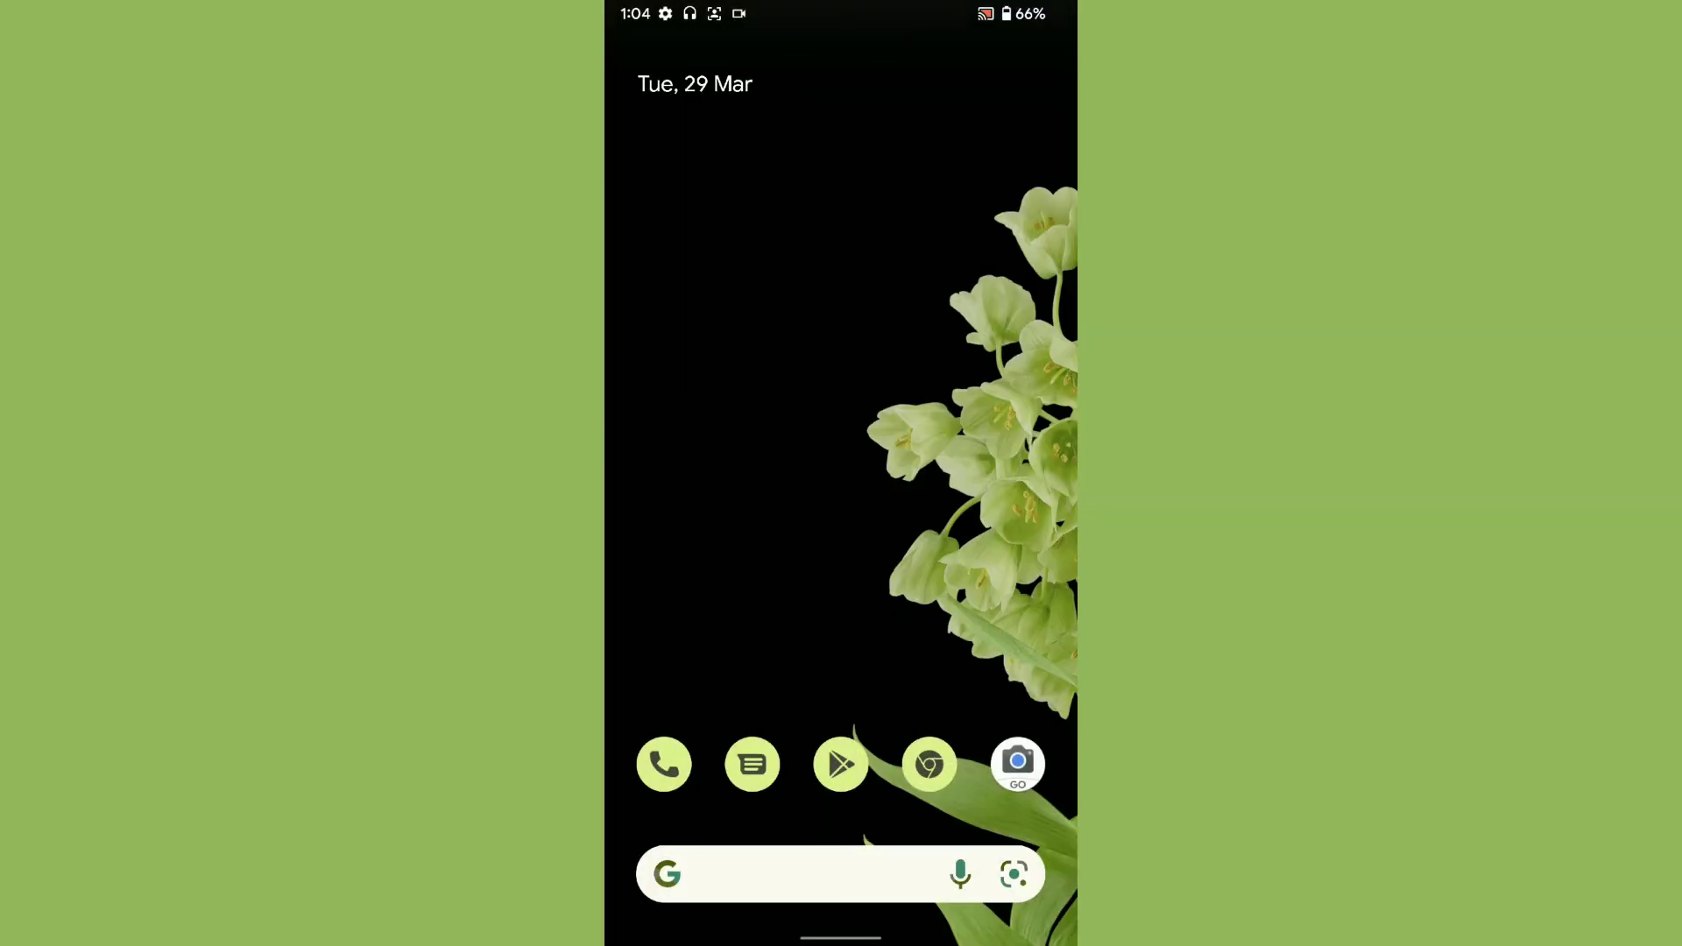
left_click_drag(842, 938, 841, 657)
left_click(841, 446)
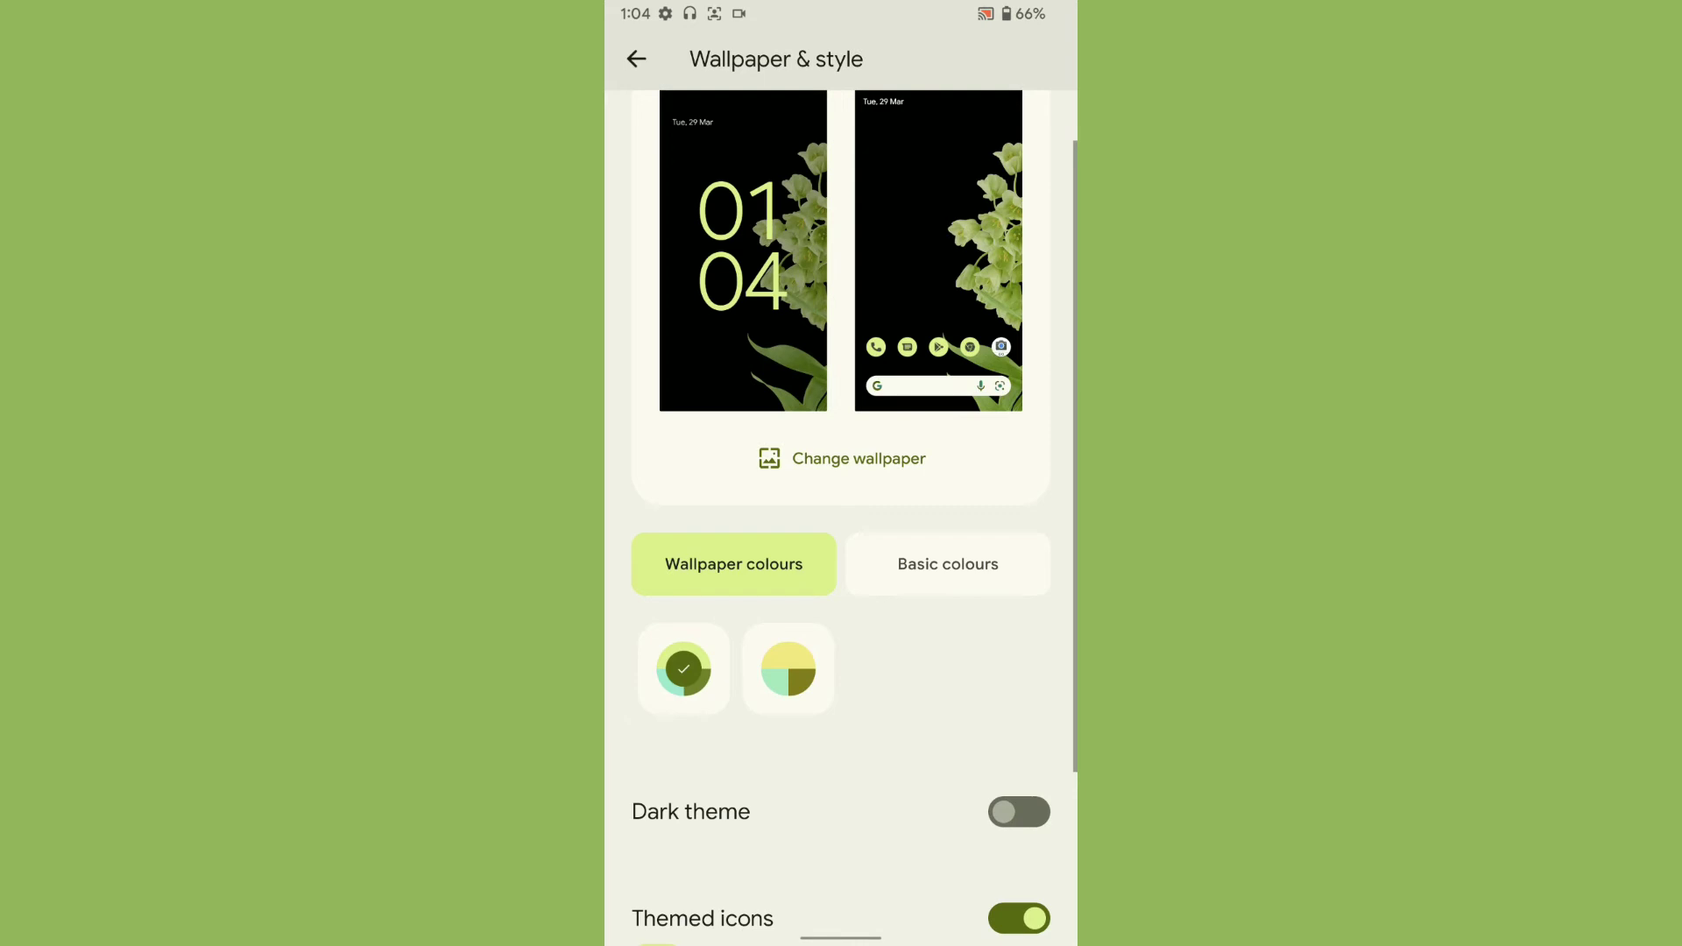
left_click_drag(841, 939, 841, 526)
- Launch Settings from the app list and go to System > Gestures
left_click_drag(841, 657, 841, 263)
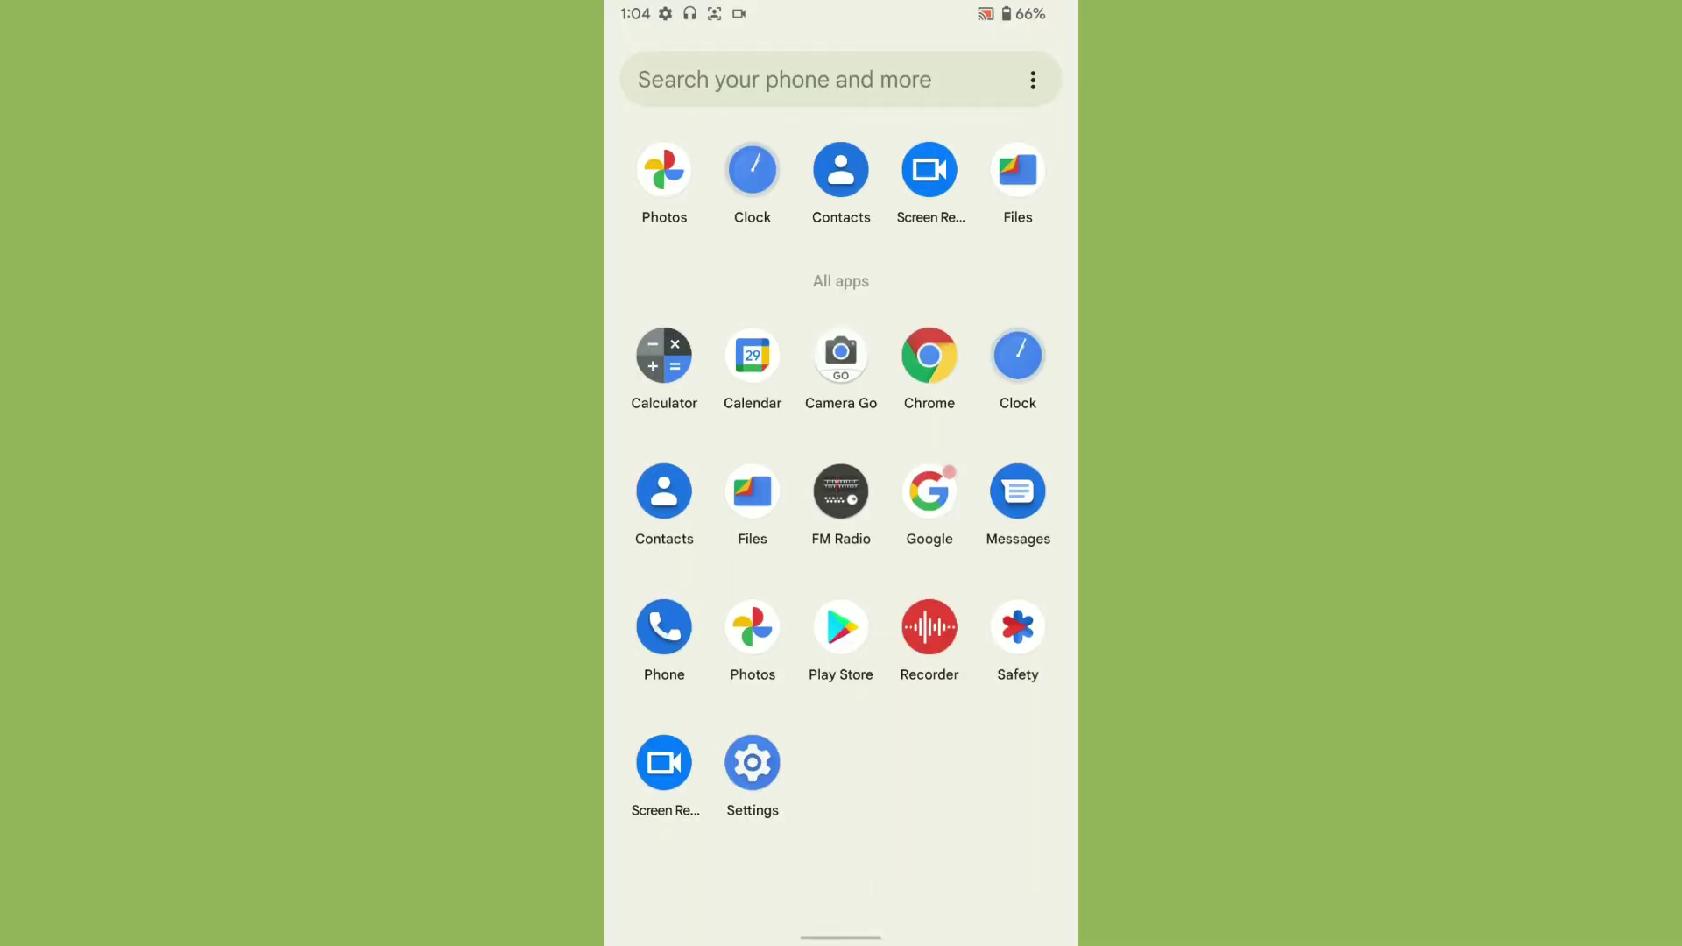
left_click(751, 758)
scroll(842, 526, "down", 2)
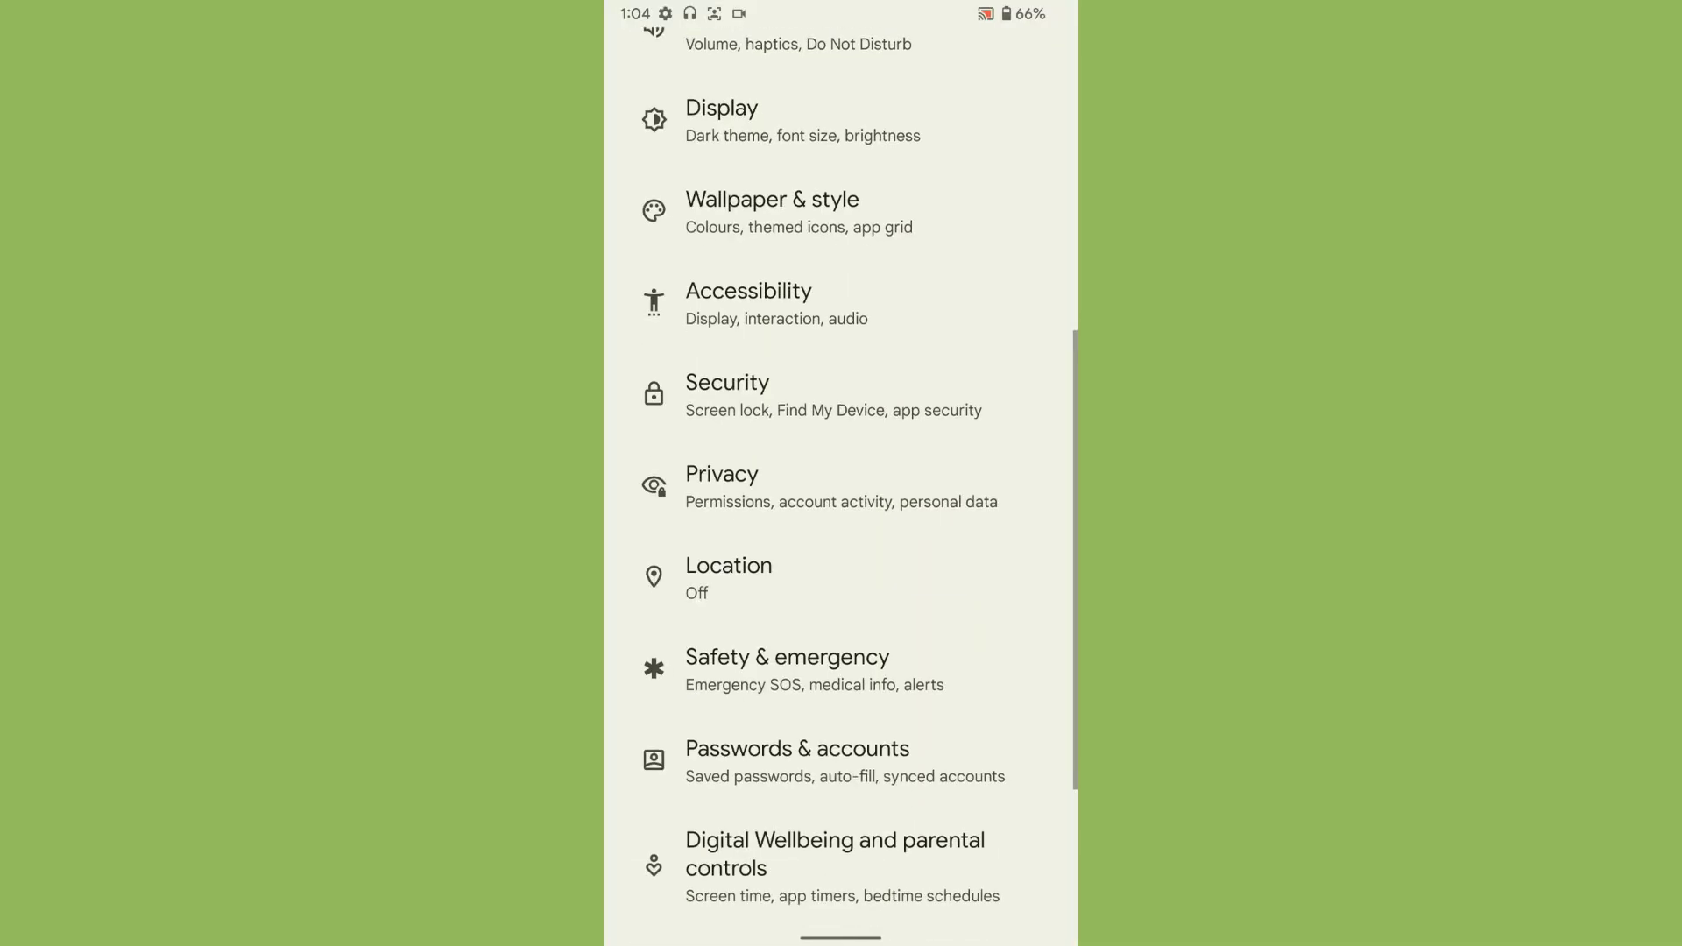
scroll(841, 527, "down", 3)
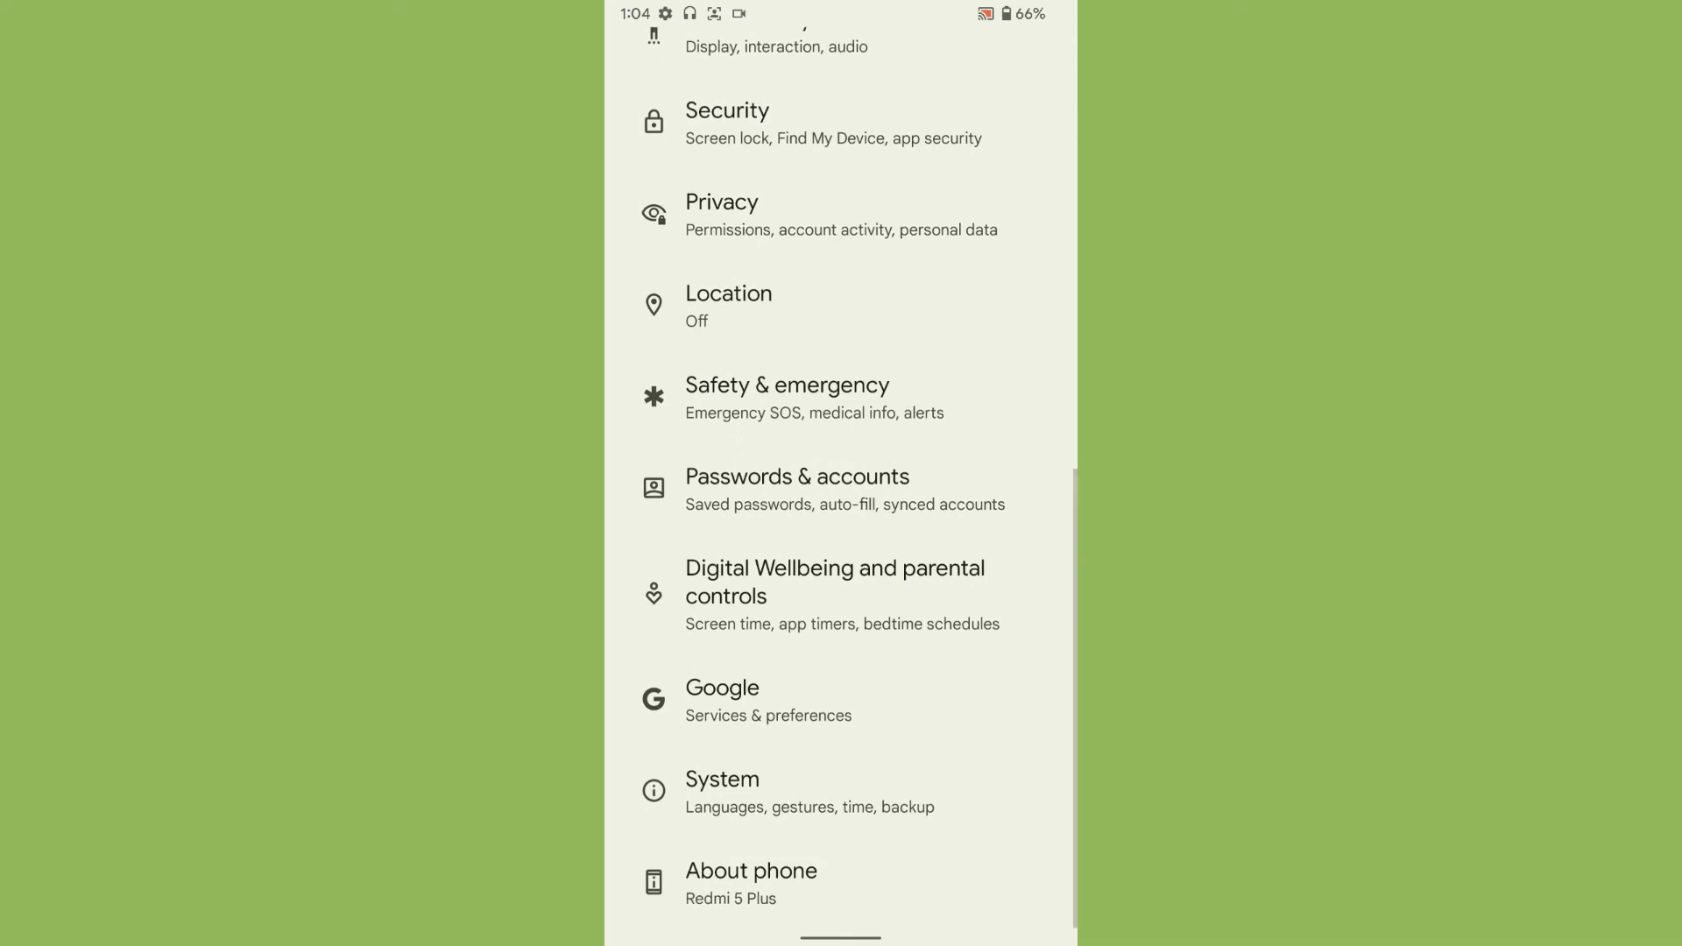
left_click(788, 786)
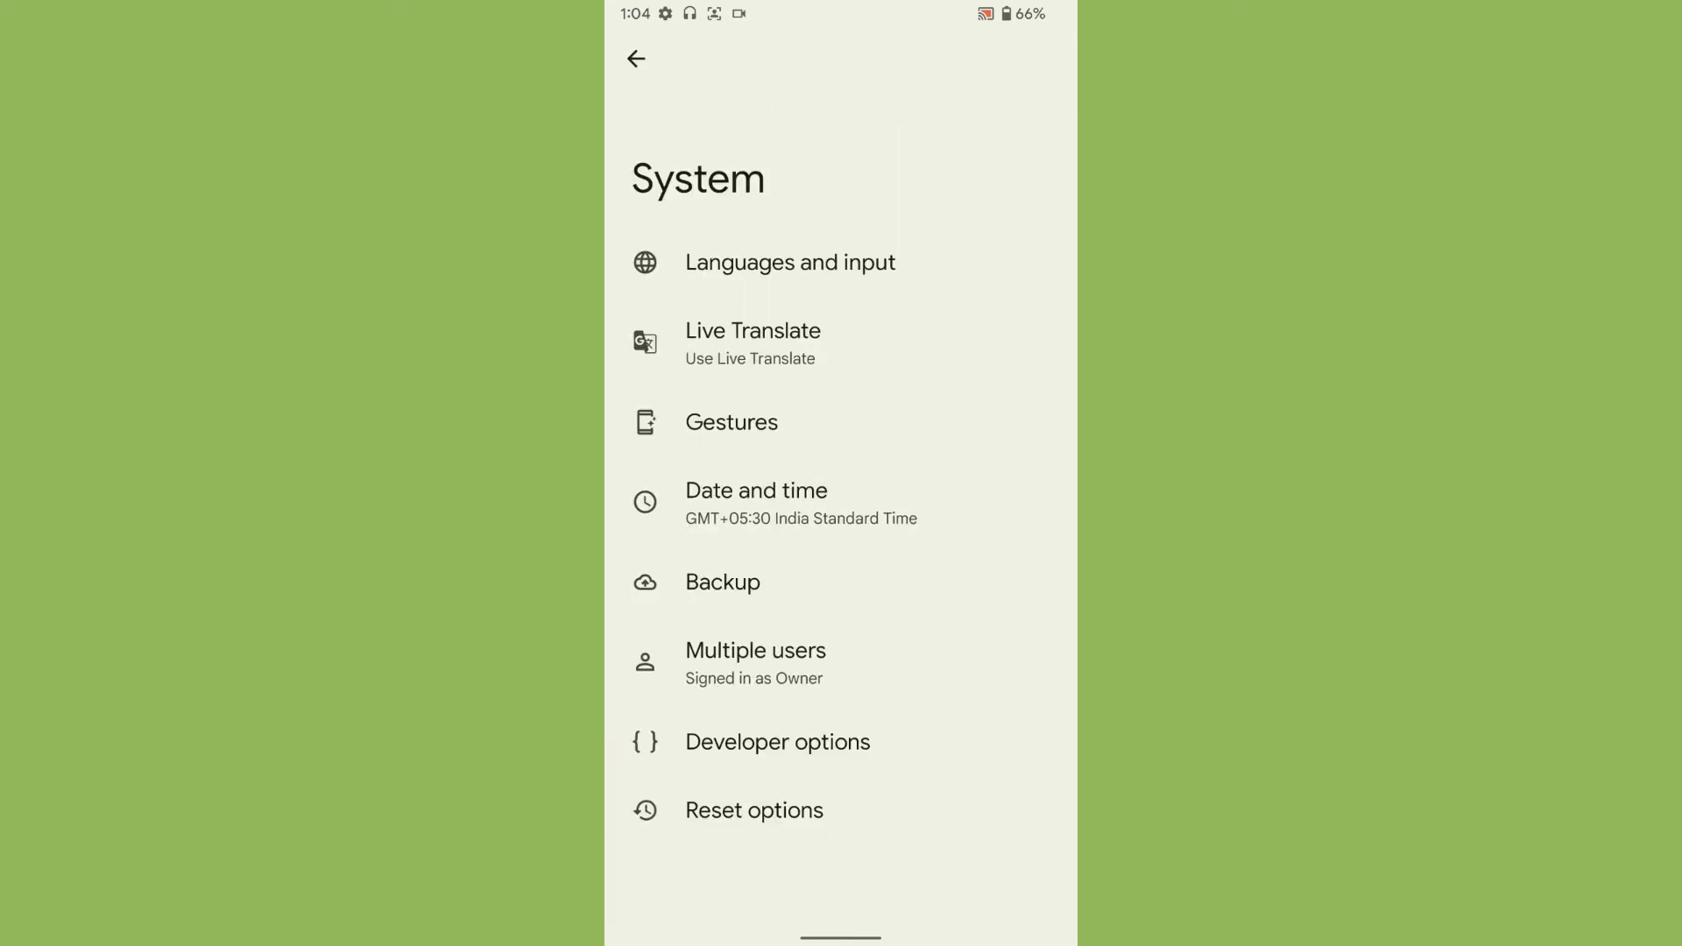
left_click(841, 422)
- View System navigation and the Gesture navigation options, then return to Gestures
left_click(736, 366)
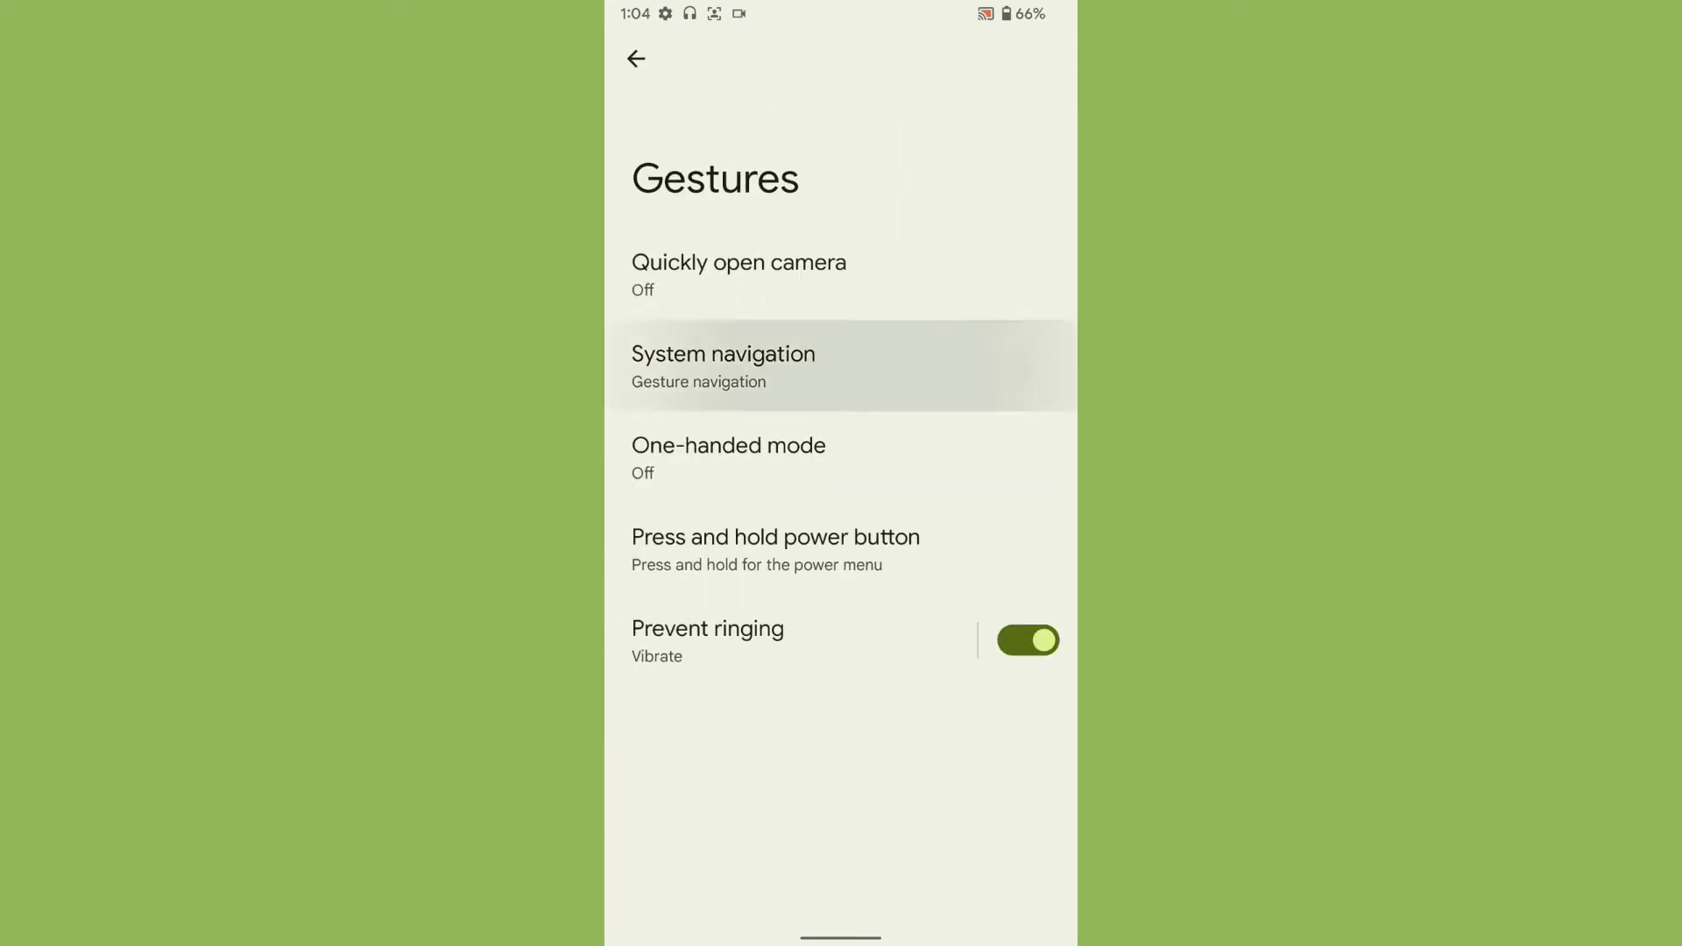
scroll(842, 526, "down", 2)
left_click(1019, 493)
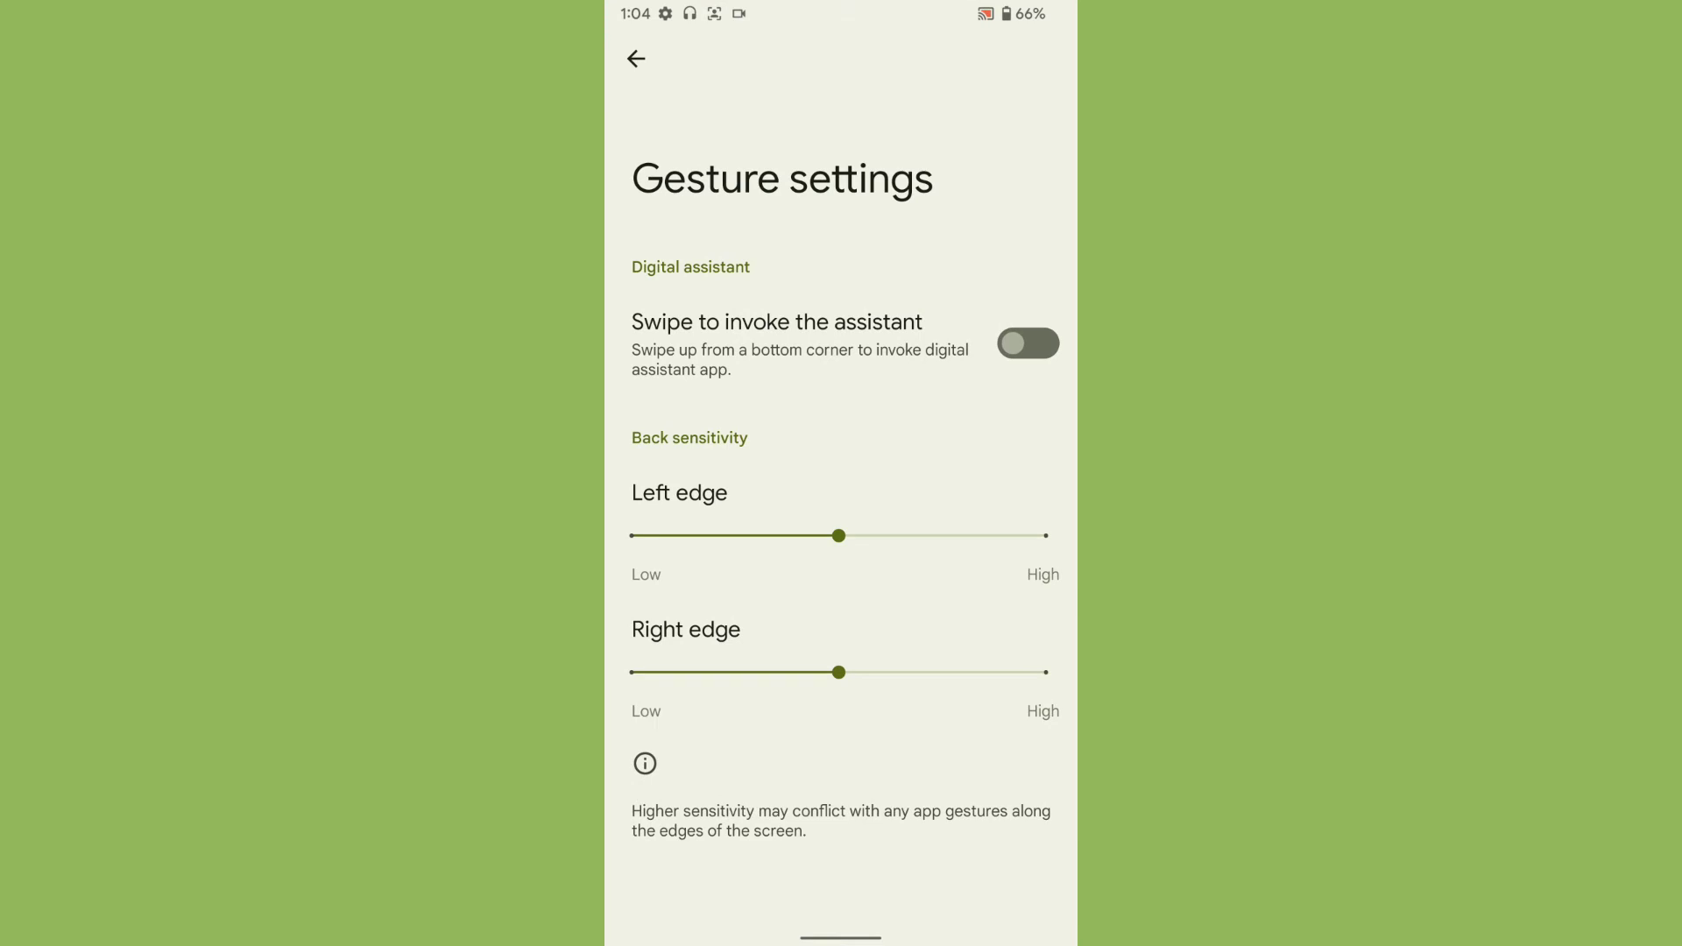
left_click_drag(1076, 553, 1039, 540)
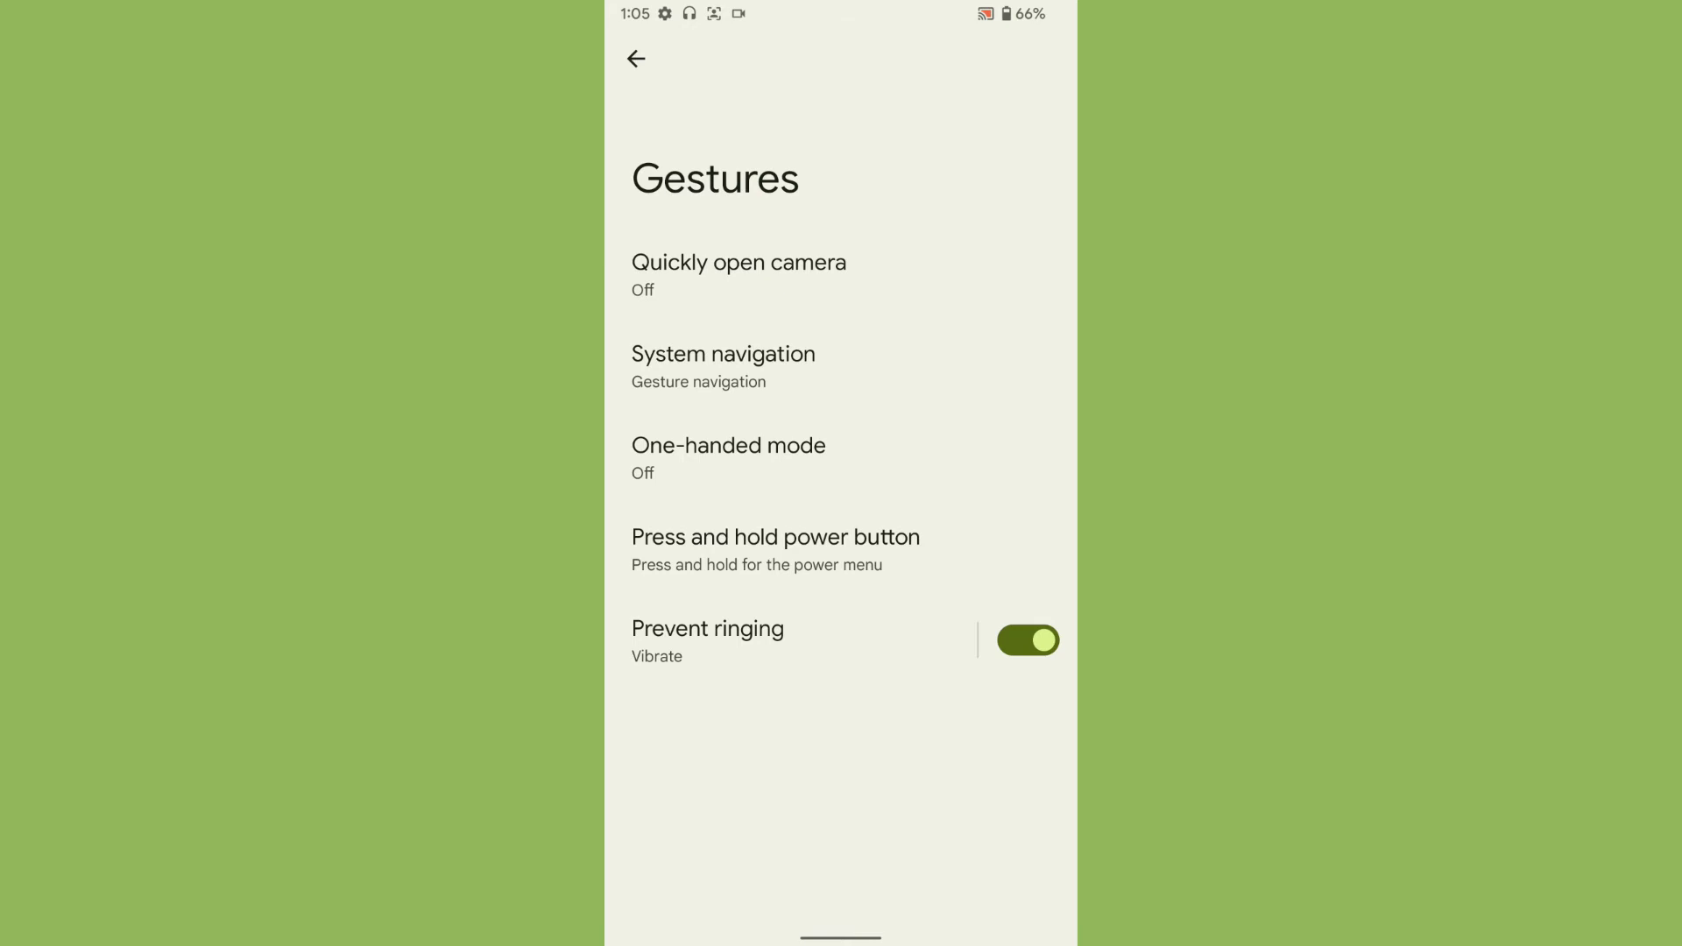
- Pull down and close the full Quick Settings, then go back to the System page
left_click_drag(841, 7, 842, 527)
mouse_move(841, 328)
left_mouse_down()
mouse_move(842, 789)
mouse_move(842, 329)
left_mouse_up()
left_click_drag(841, 907, 842, 197)
left_click_drag(1075, 488, 999, 488)
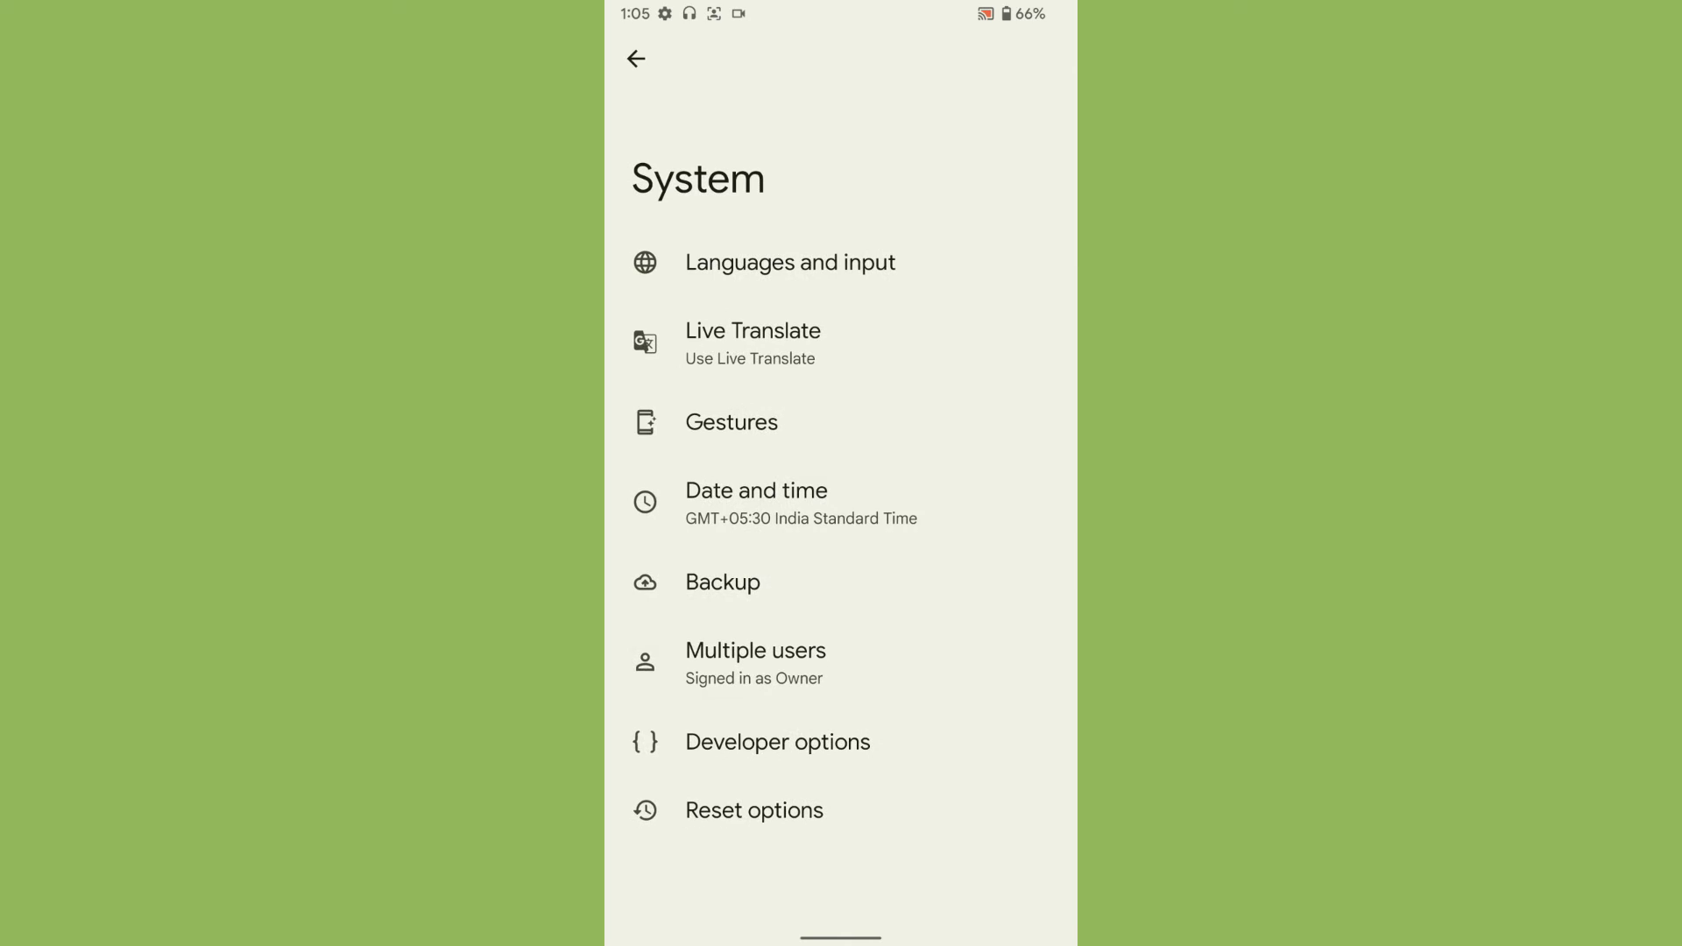
- Return to the main Settings list, then reopen the Settings card from recent apps
left_click_drag(1075, 537, 1025, 537)
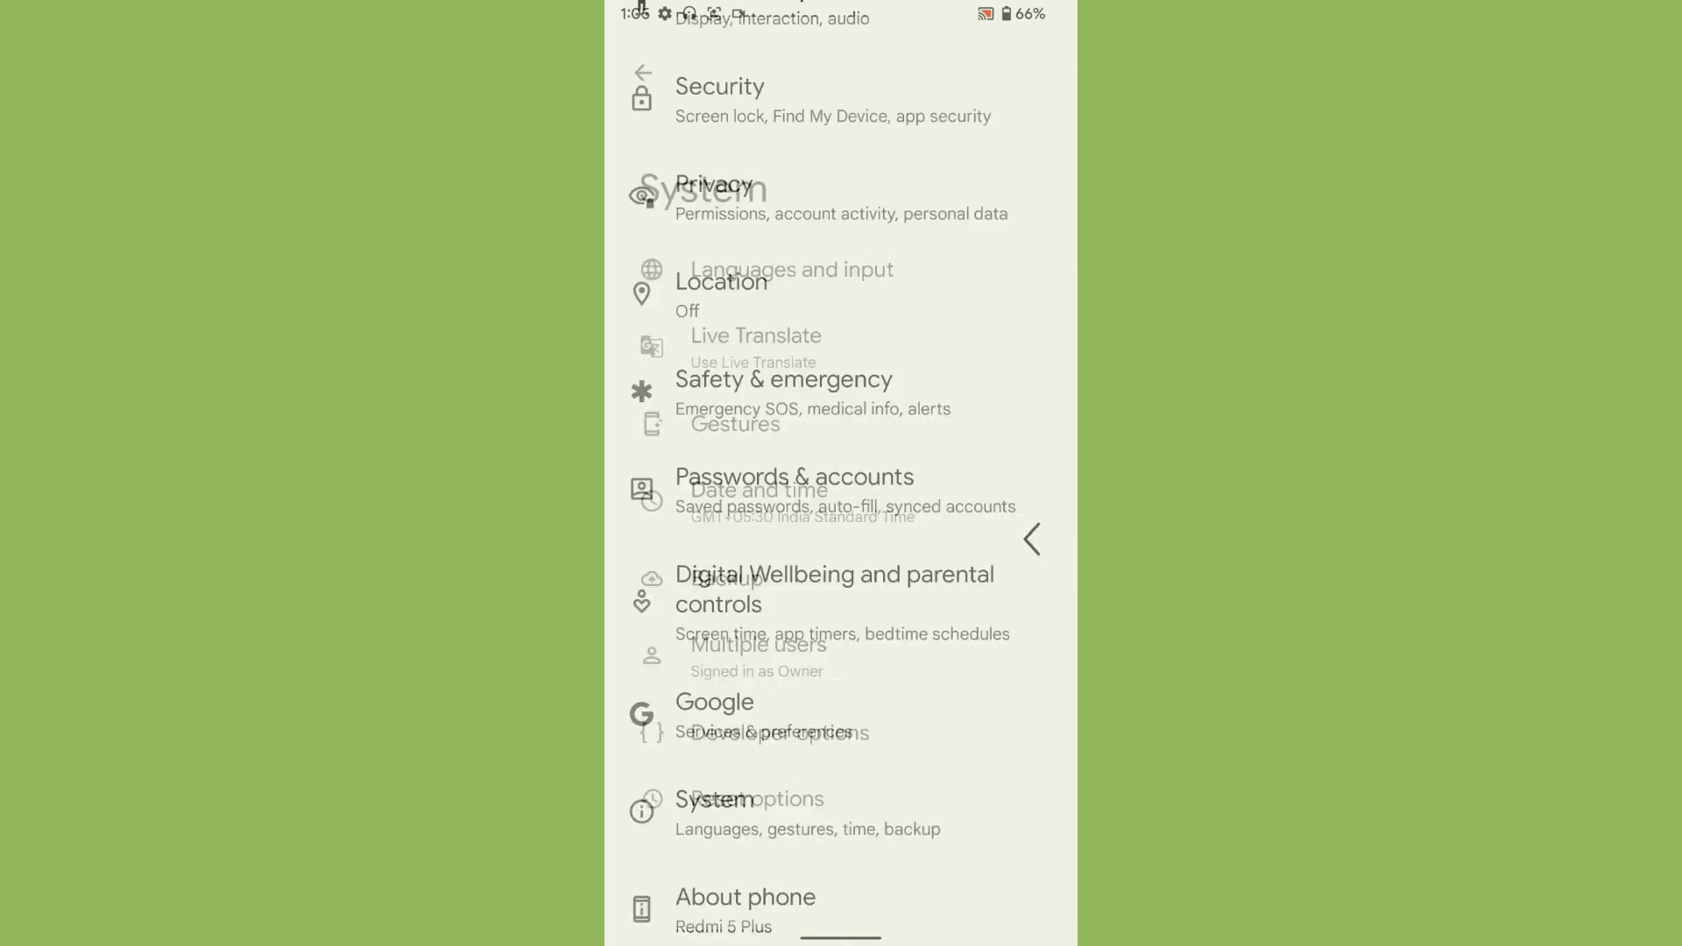
scroll(841, 473, "up", 10)
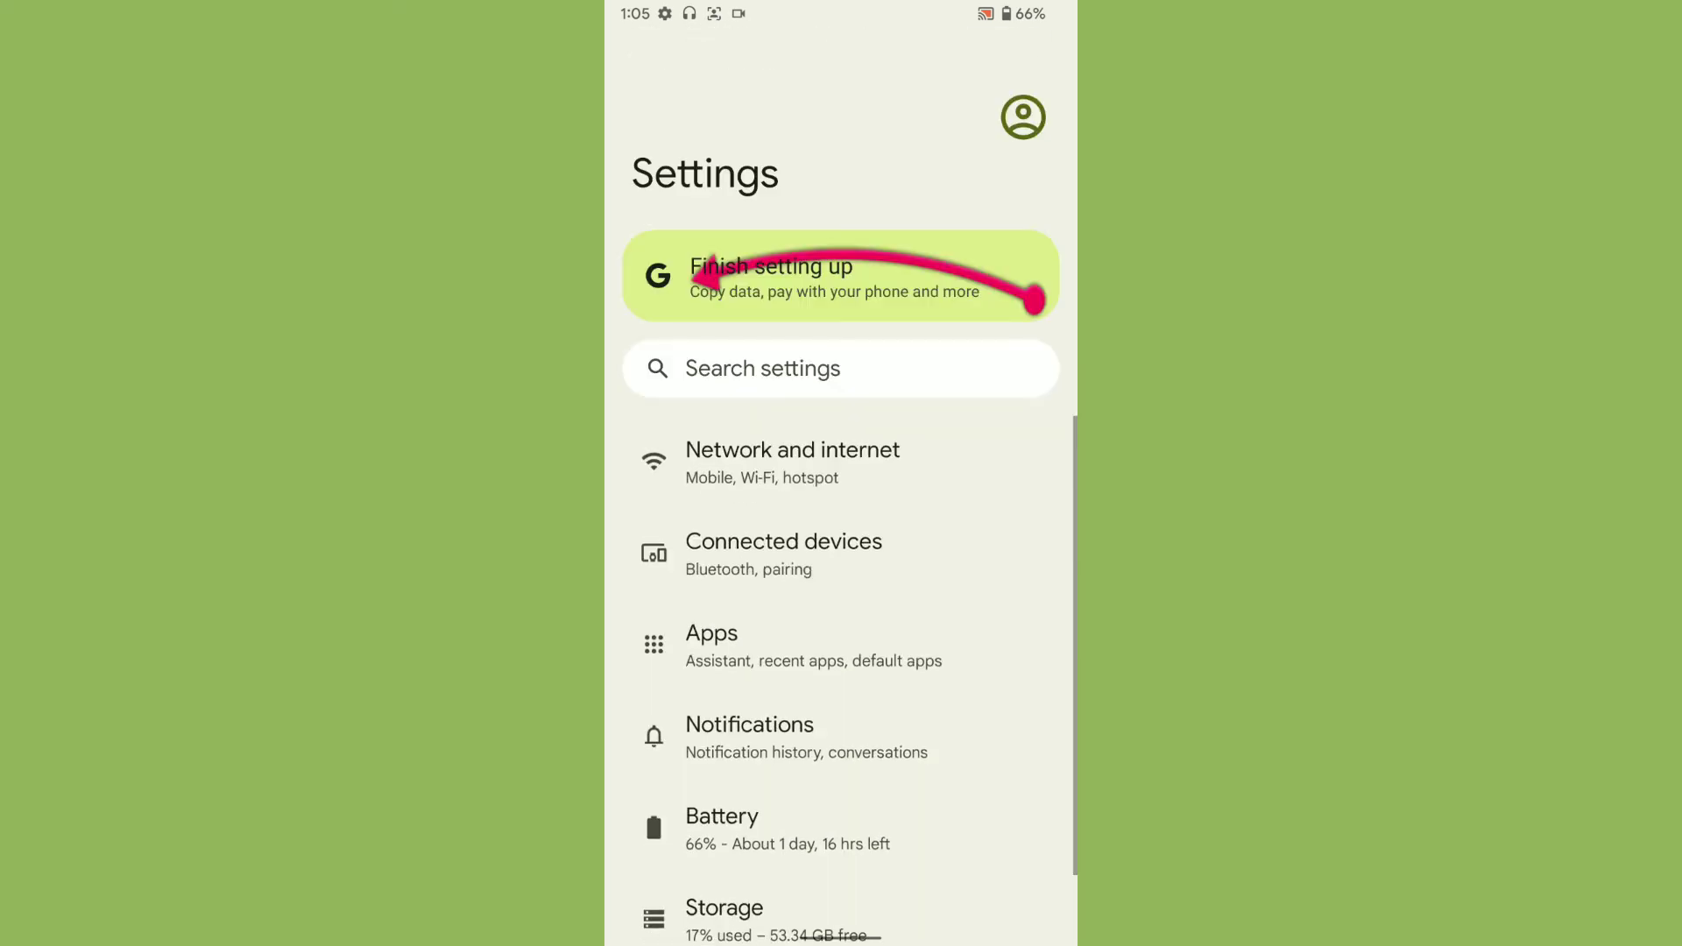
scroll(841, 526, "down", 10)
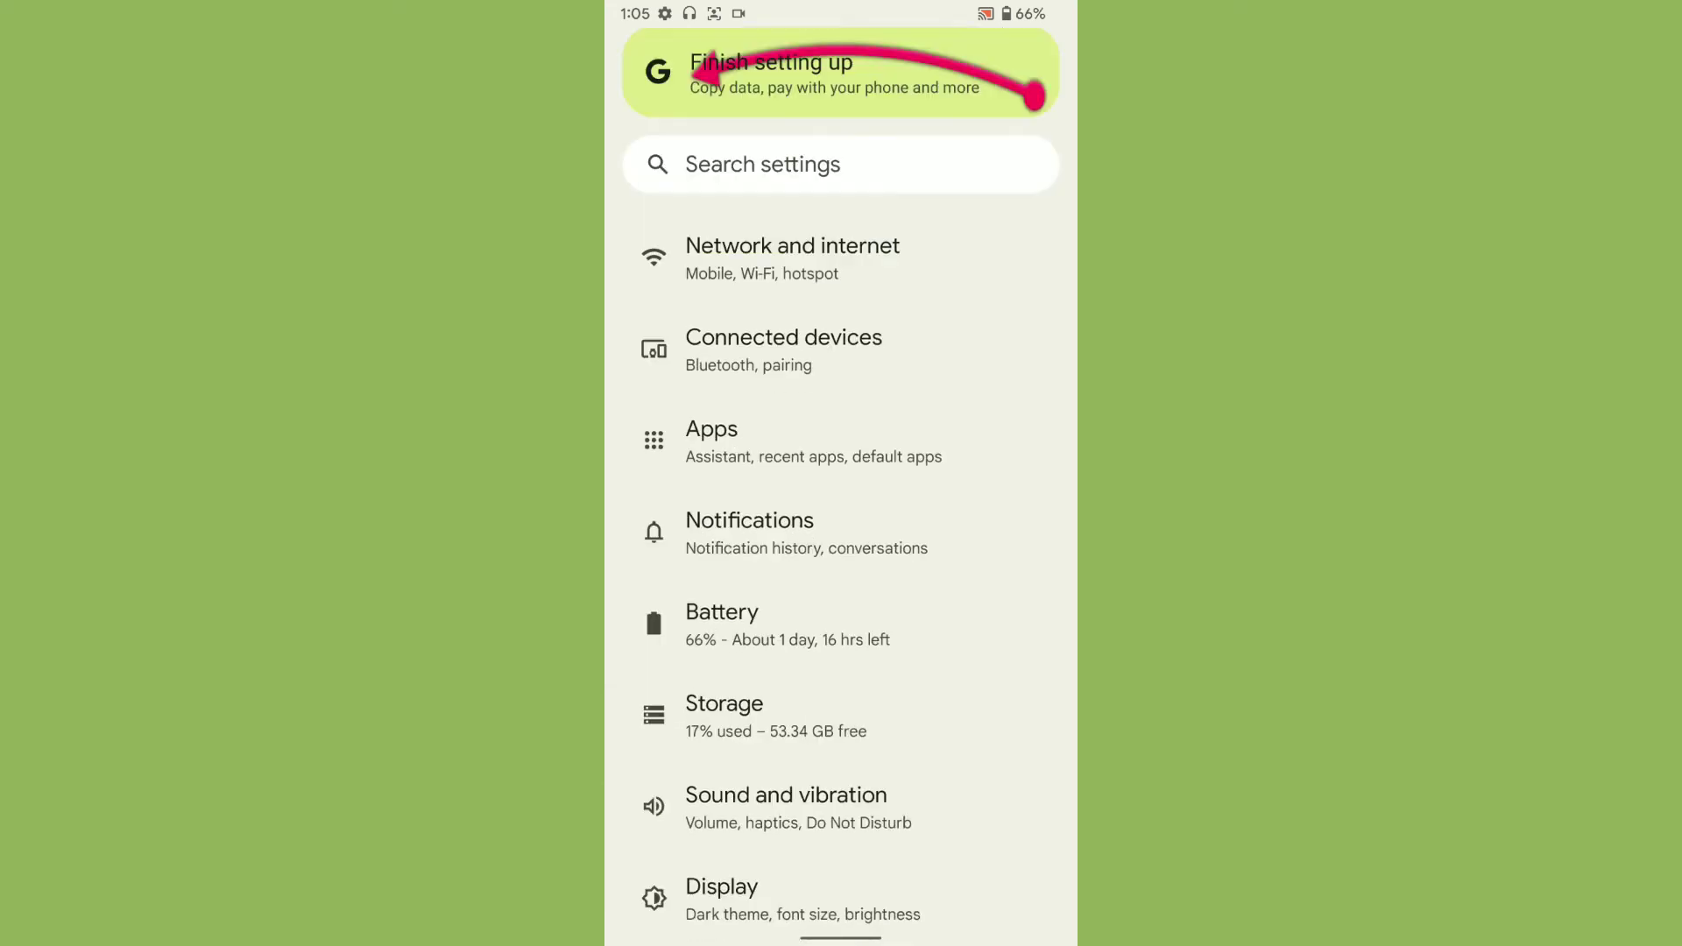
left_click_drag(1076, 525, 1000, 526)
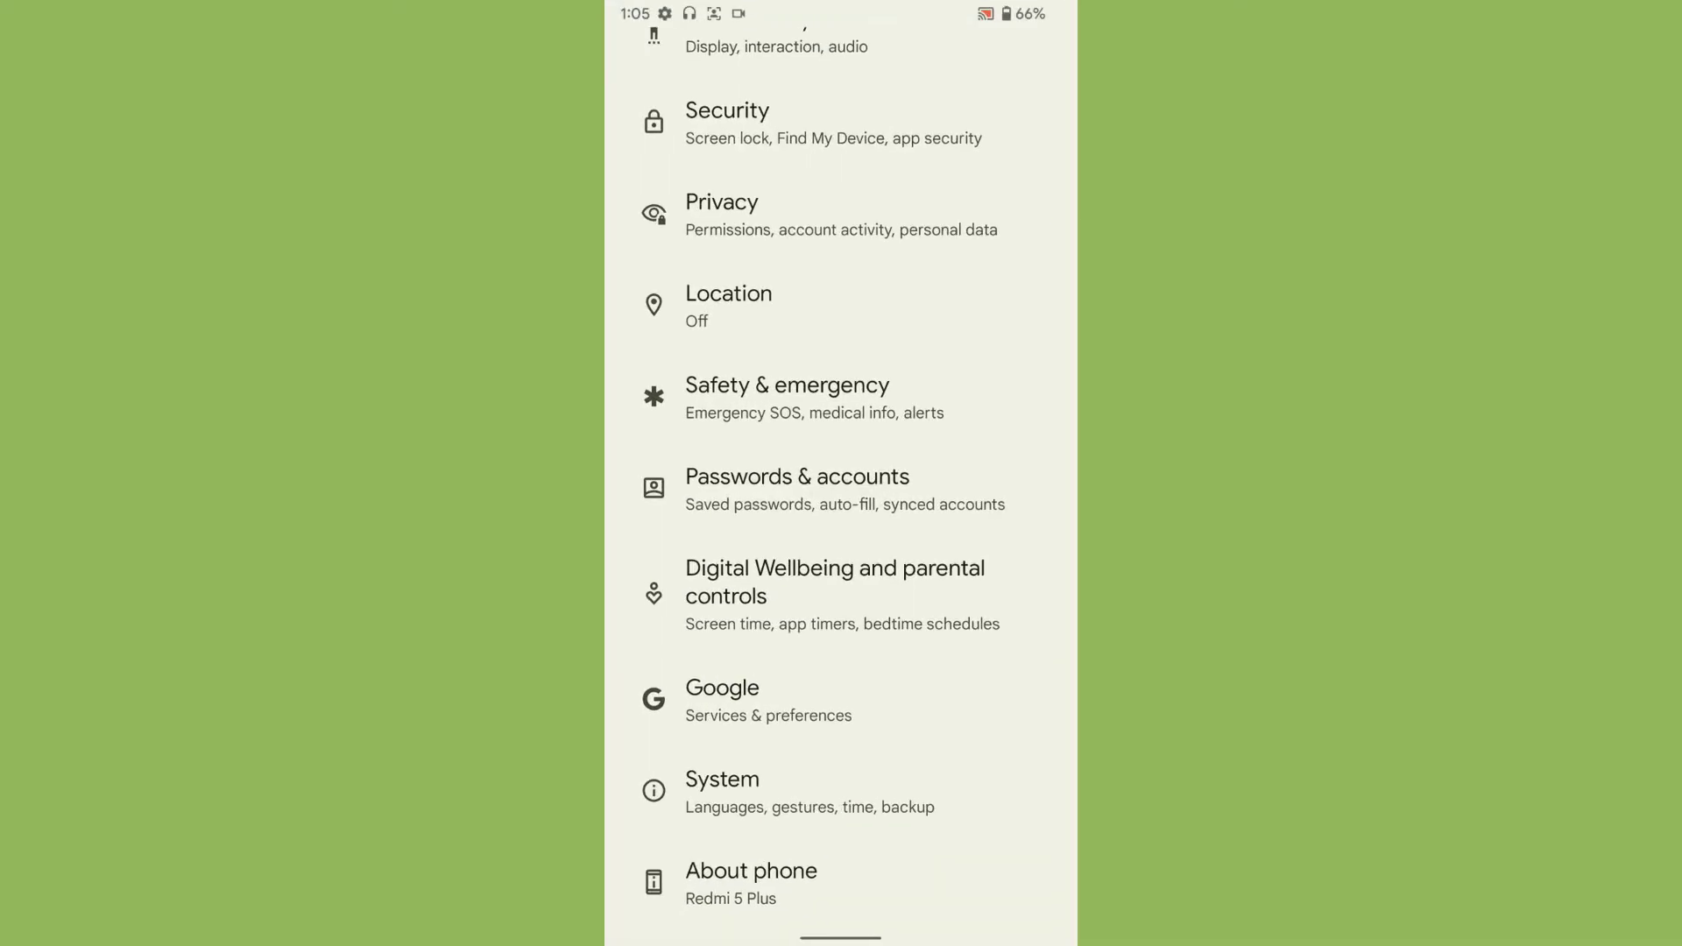
left_click_drag(842, 936, 841, 526)
left_click_drag(841, 936, 841, 591)
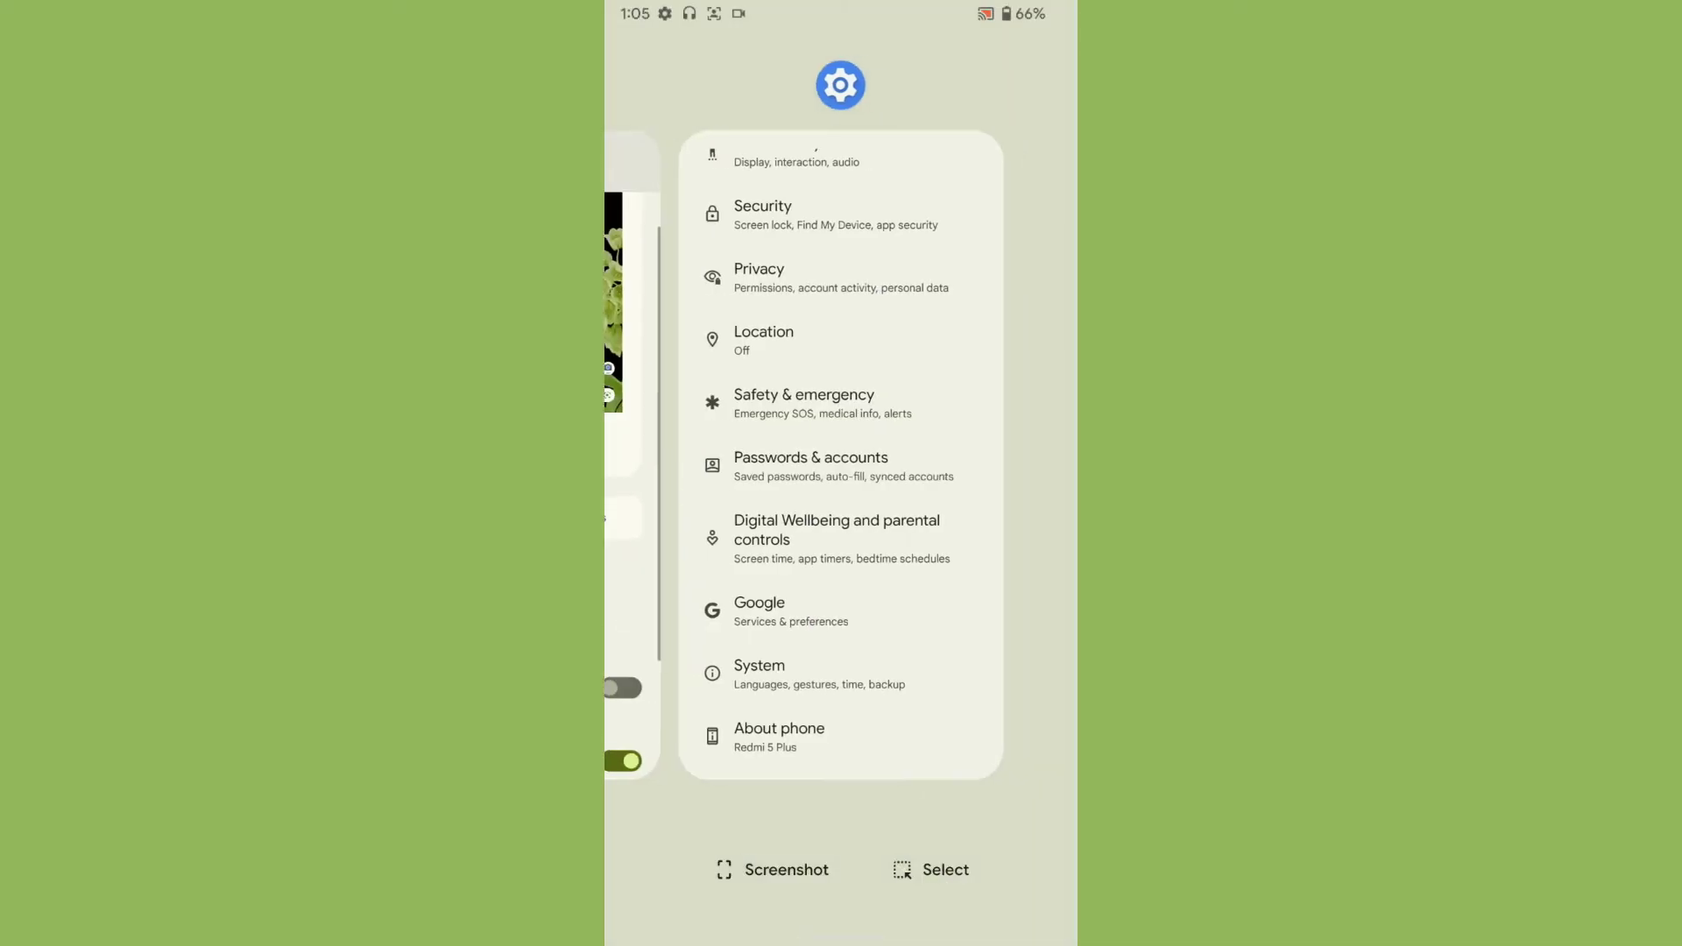
mouse_move(709, 473)
left_mouse_down()
mouse_move(1039, 474)
mouse_move(658, 473)
left_mouse_up()
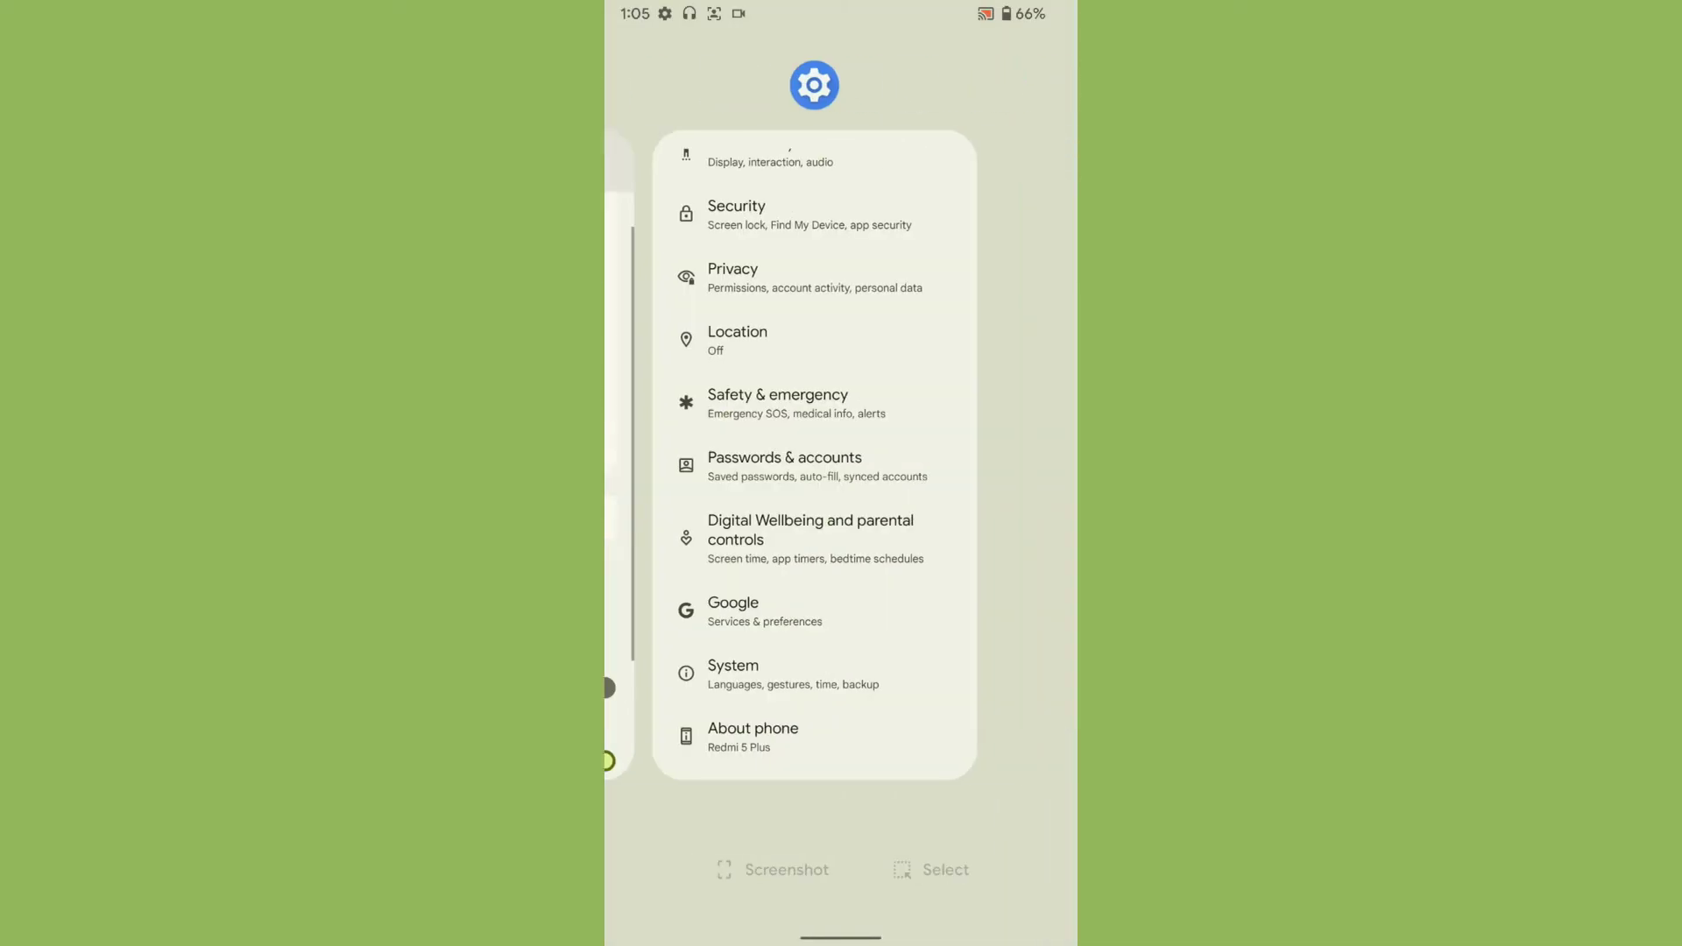
left_click(841, 460)
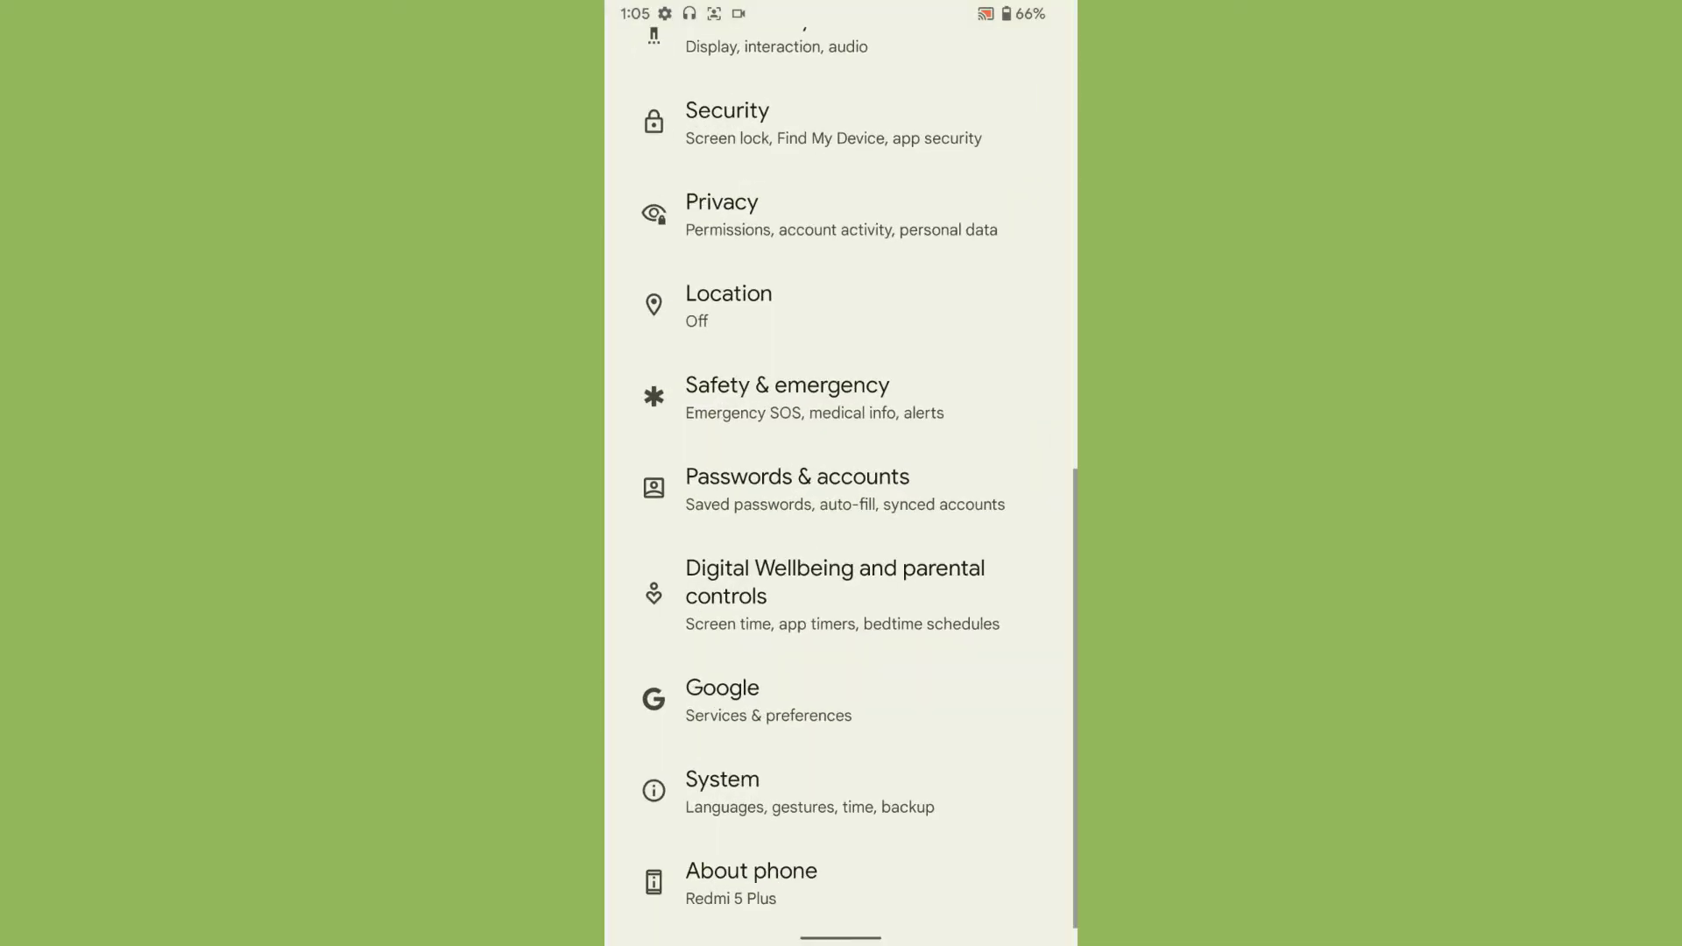
- Check the About phone Android version page (Android 12, PixelExperience 12.1), then return
left_click(788, 884)
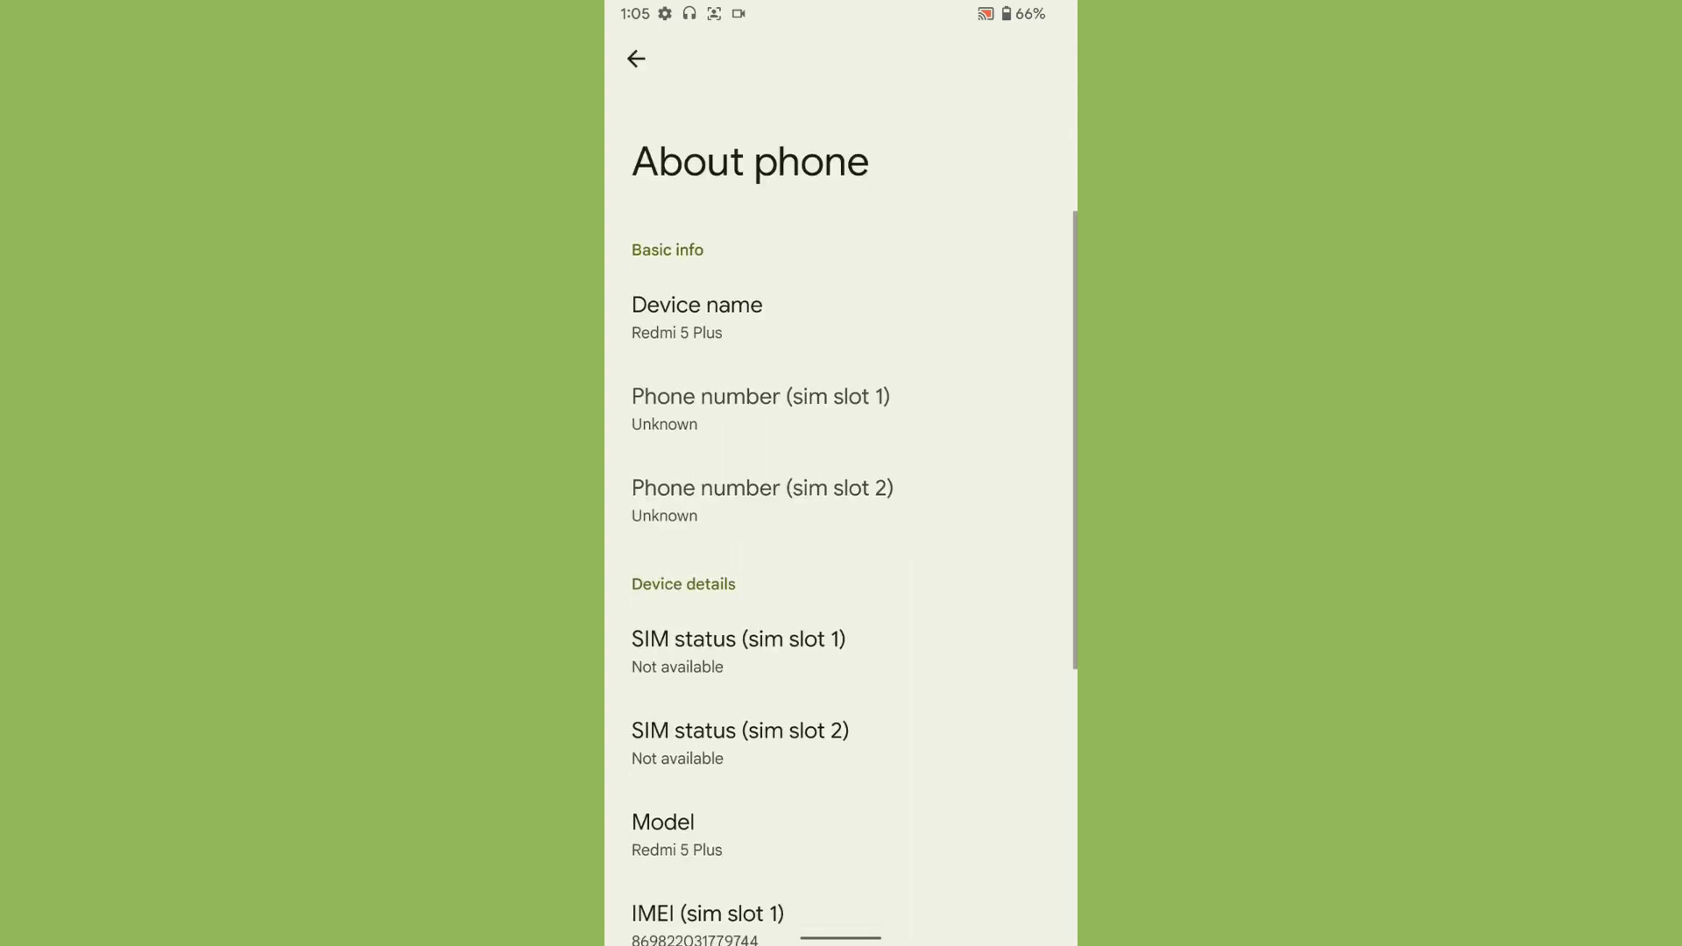
left_click_drag(841, 723, 841, 394)
left_click(710, 651)
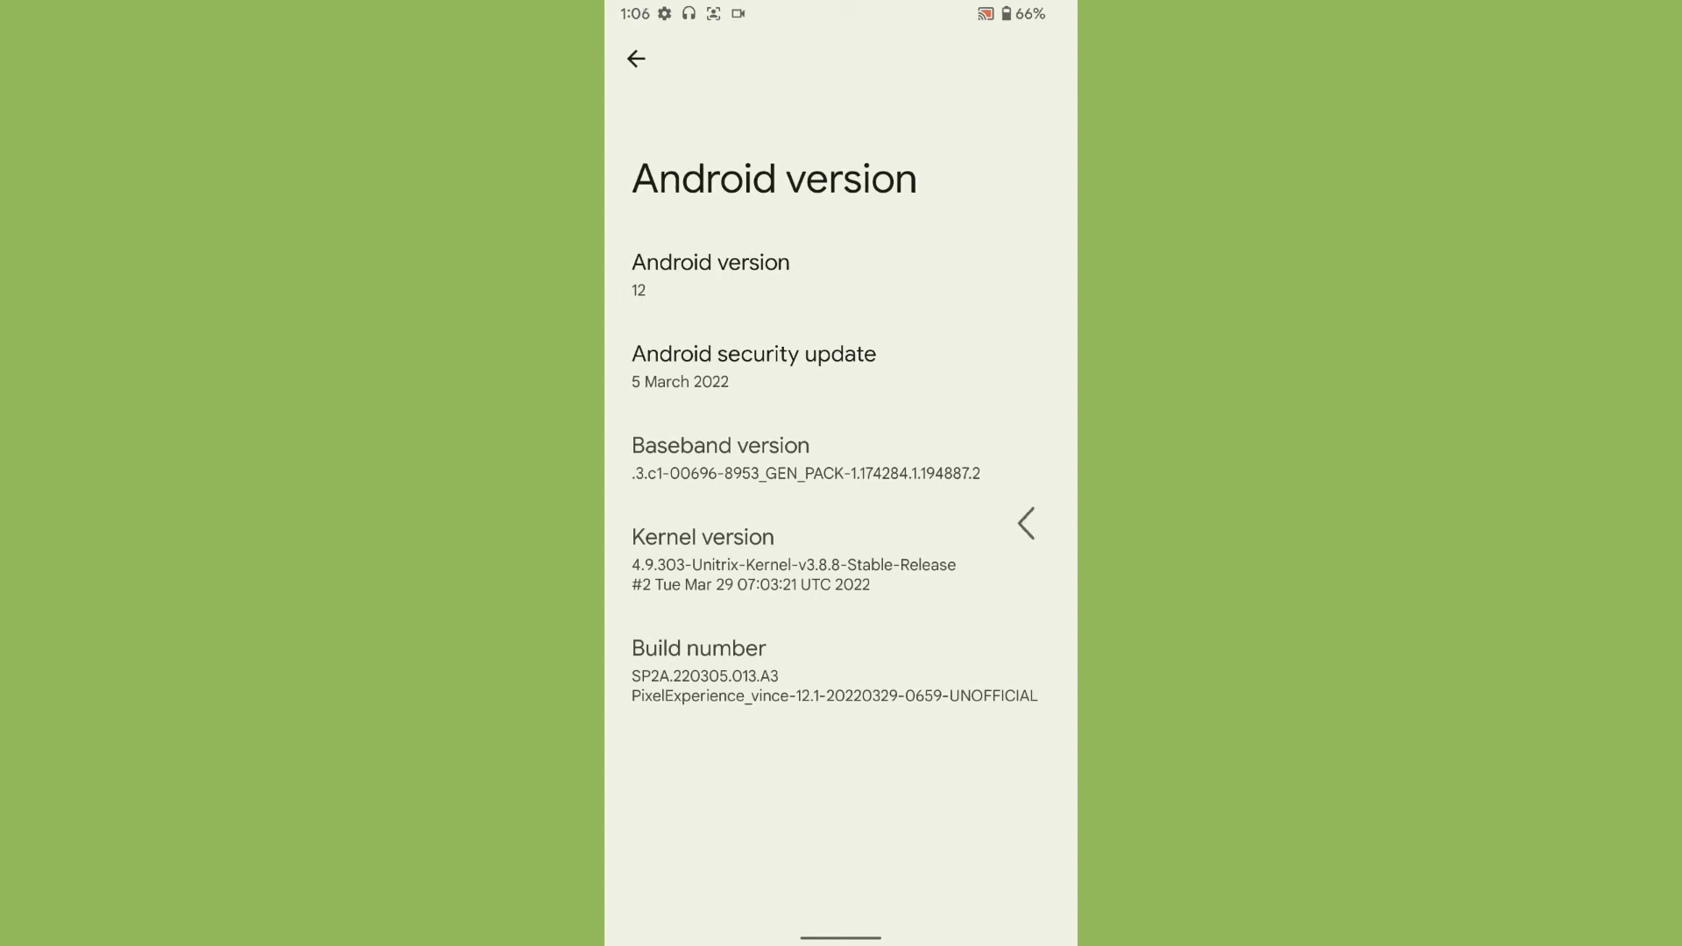
left_click_drag(1076, 526, 1025, 530)
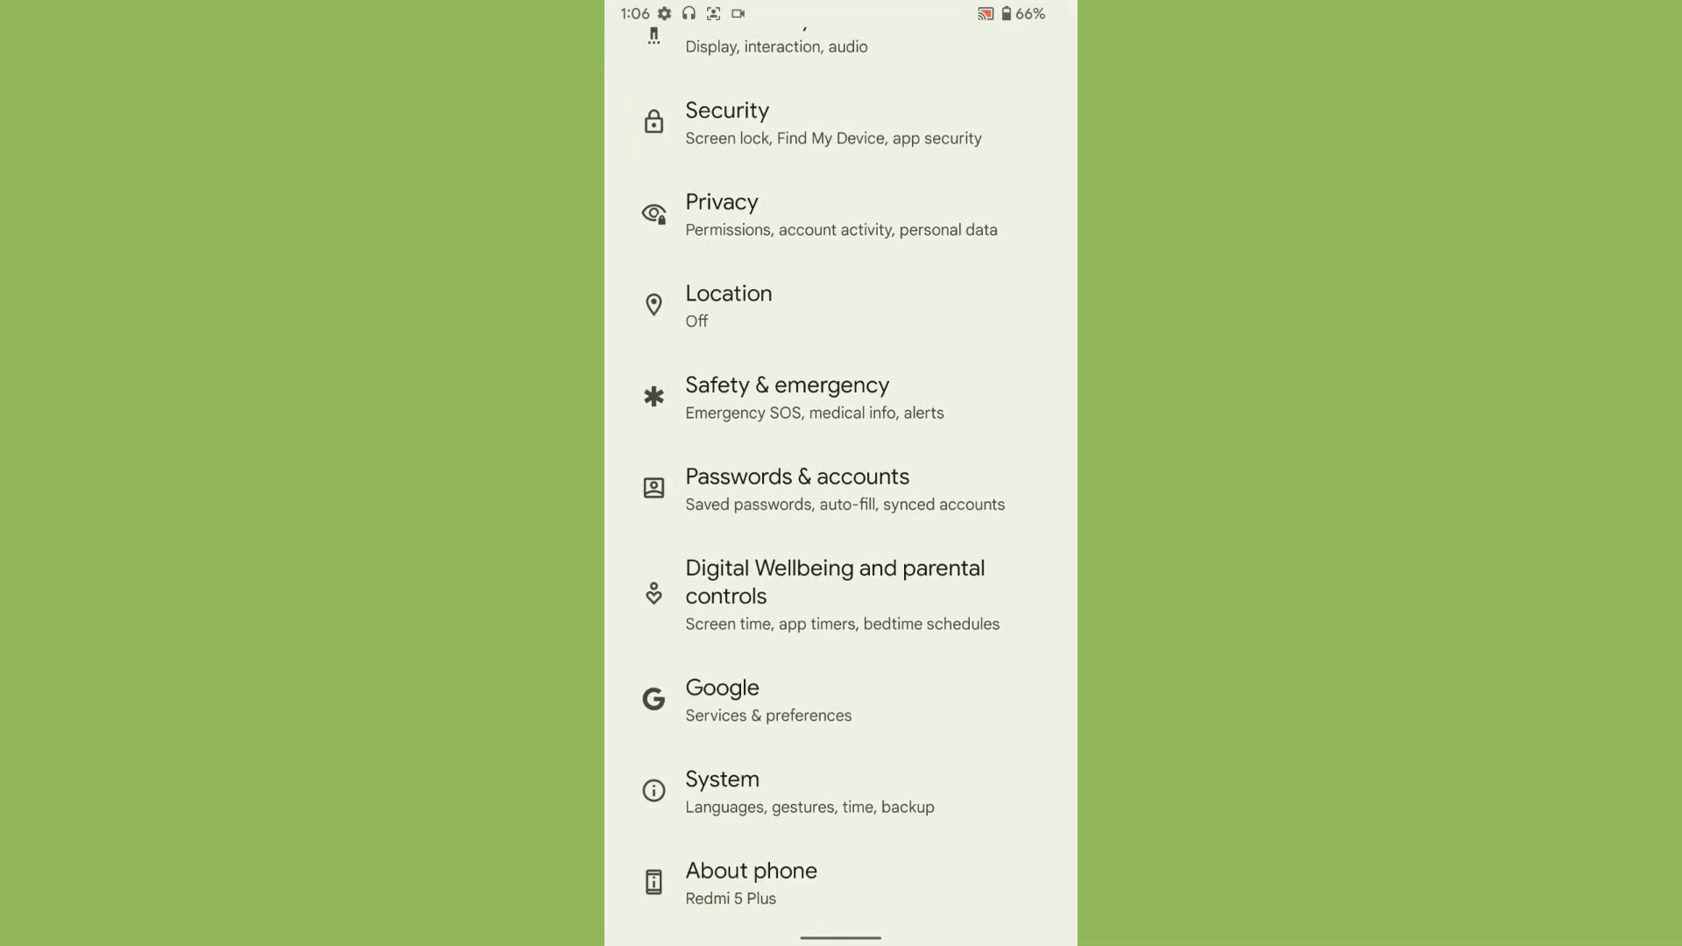
scroll(842, 526, "up", 10)
- Leave Settings for home, glance at recent apps, and open and close the app list
left_click_drag(1075, 277, 1000, 276)
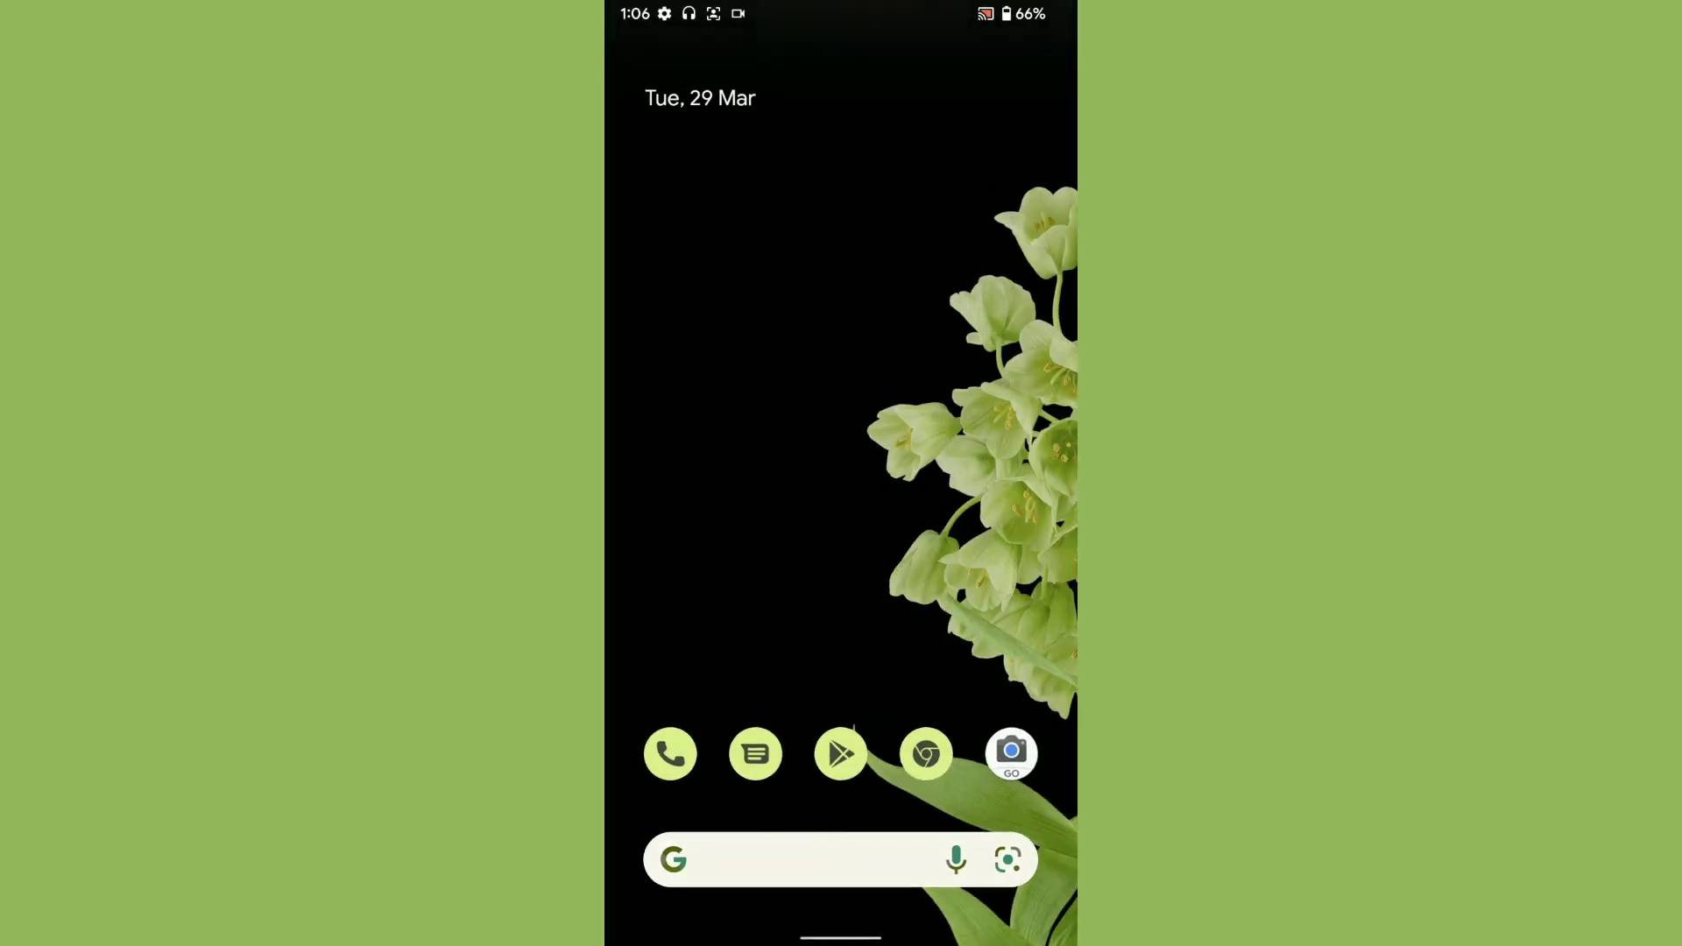
left_click_drag(842, 938, 842, 592)
left_click_drag(841, 939, 841, 526)
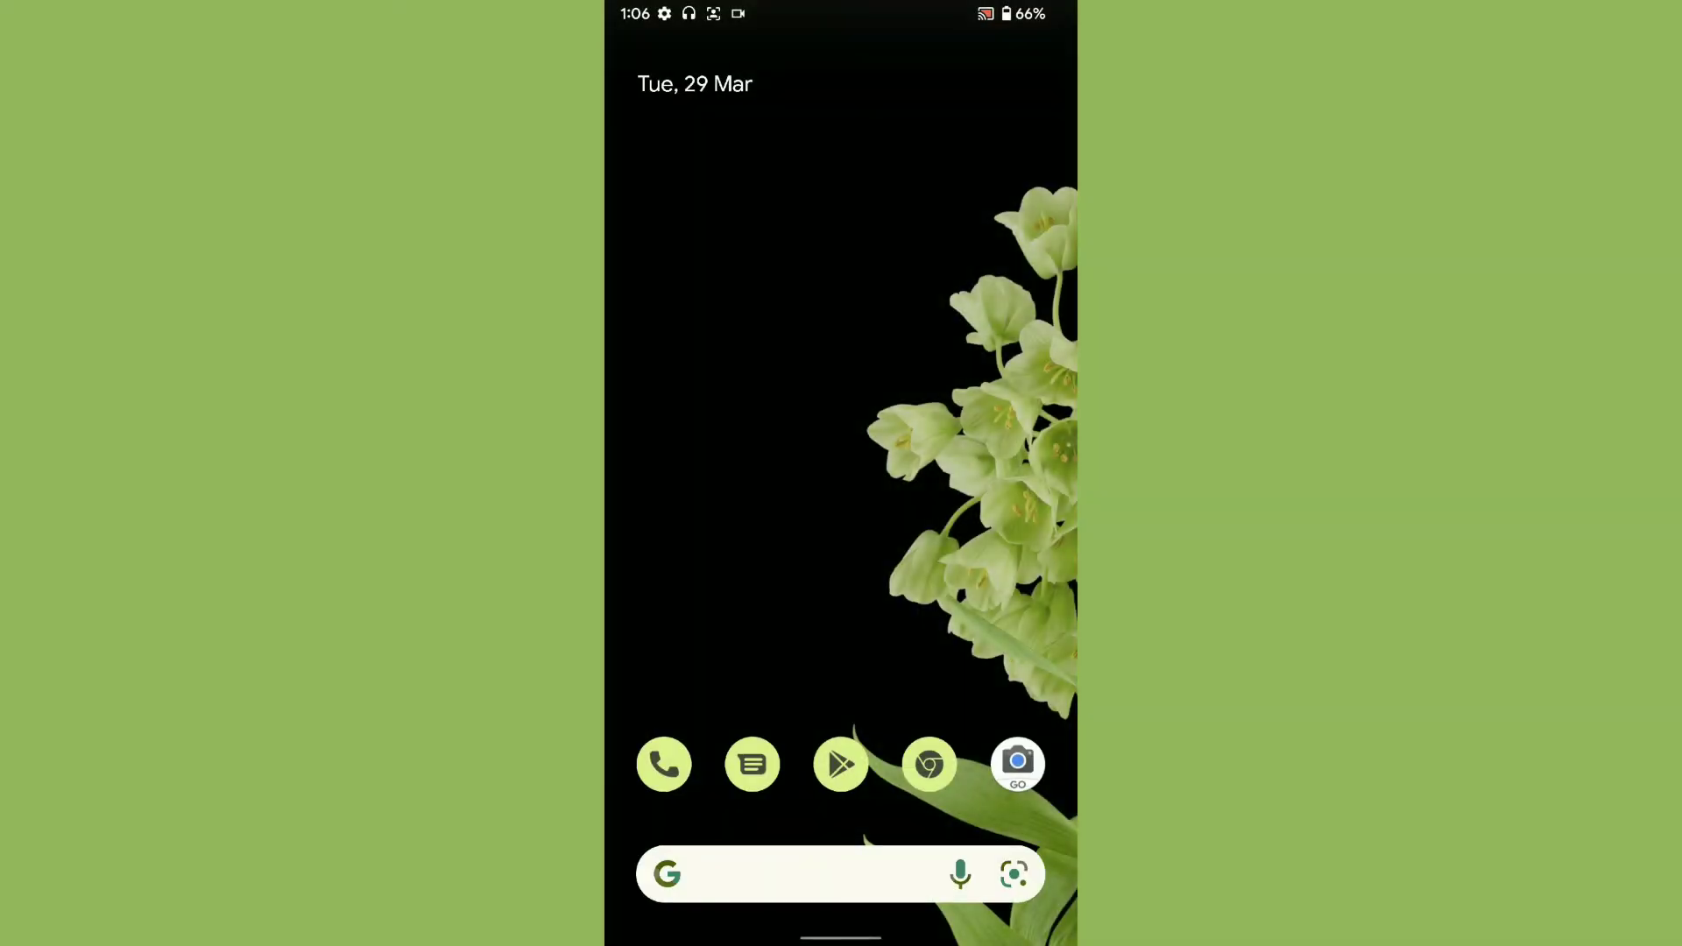
left_click_drag(842, 657, 841, 264)
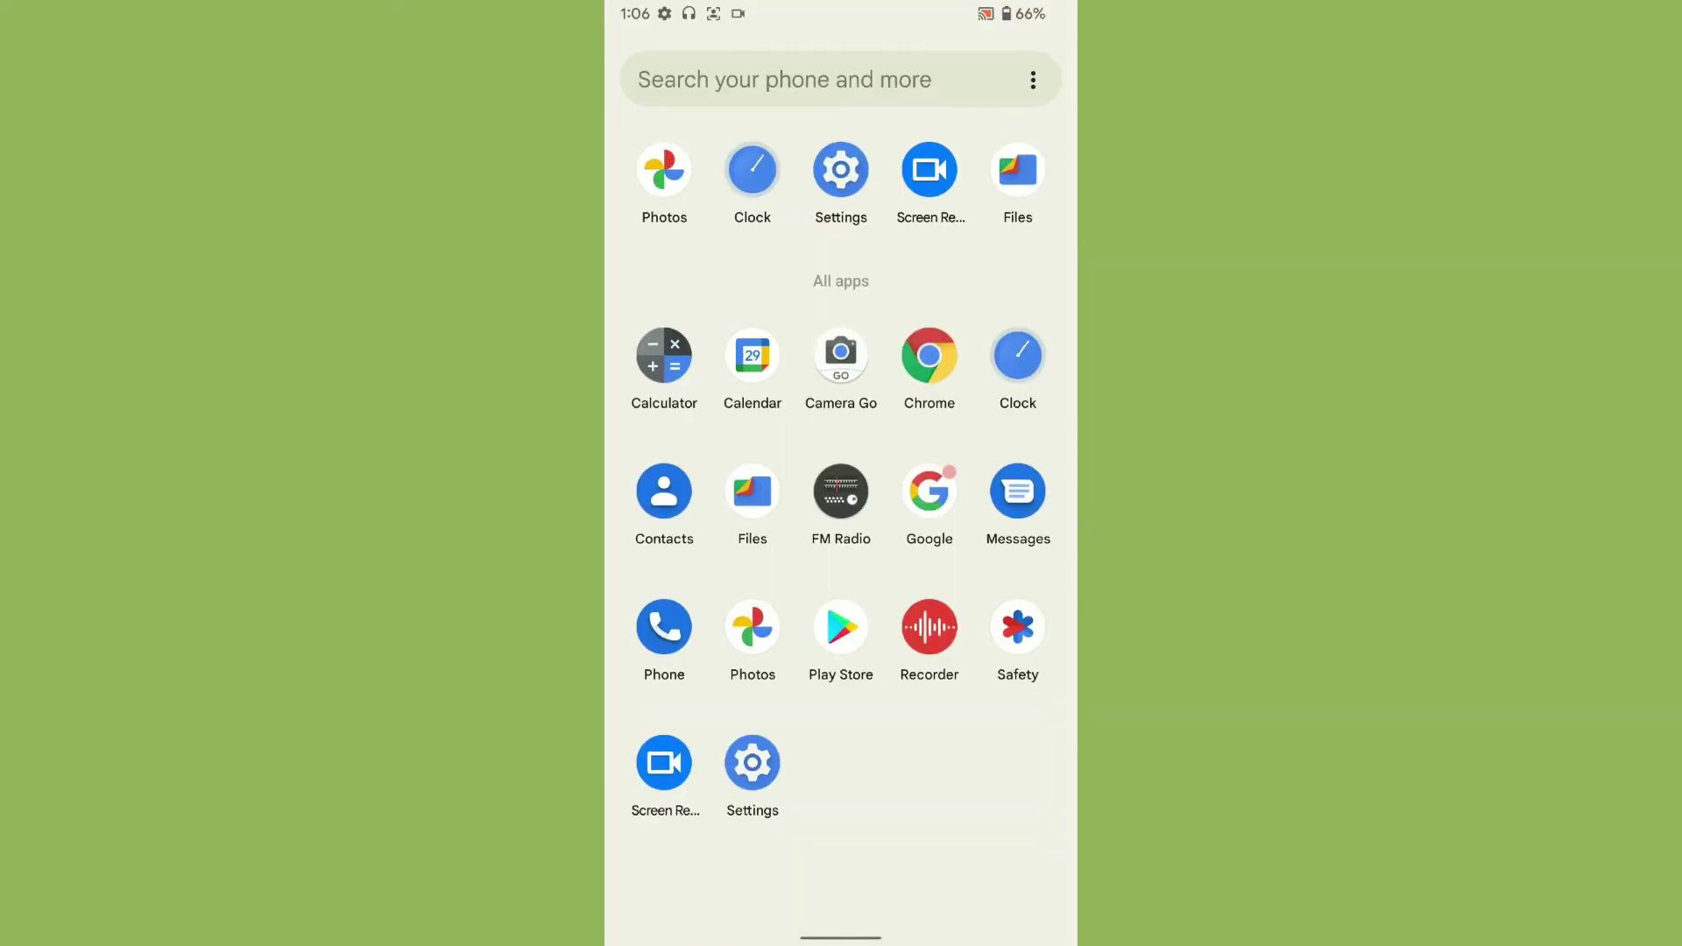
left_click_drag(841, 394, 841, 788)
- Launch Phone and Chrome from the dock, then browse recent apps showing Chrome and Settings
left_click(664, 763)
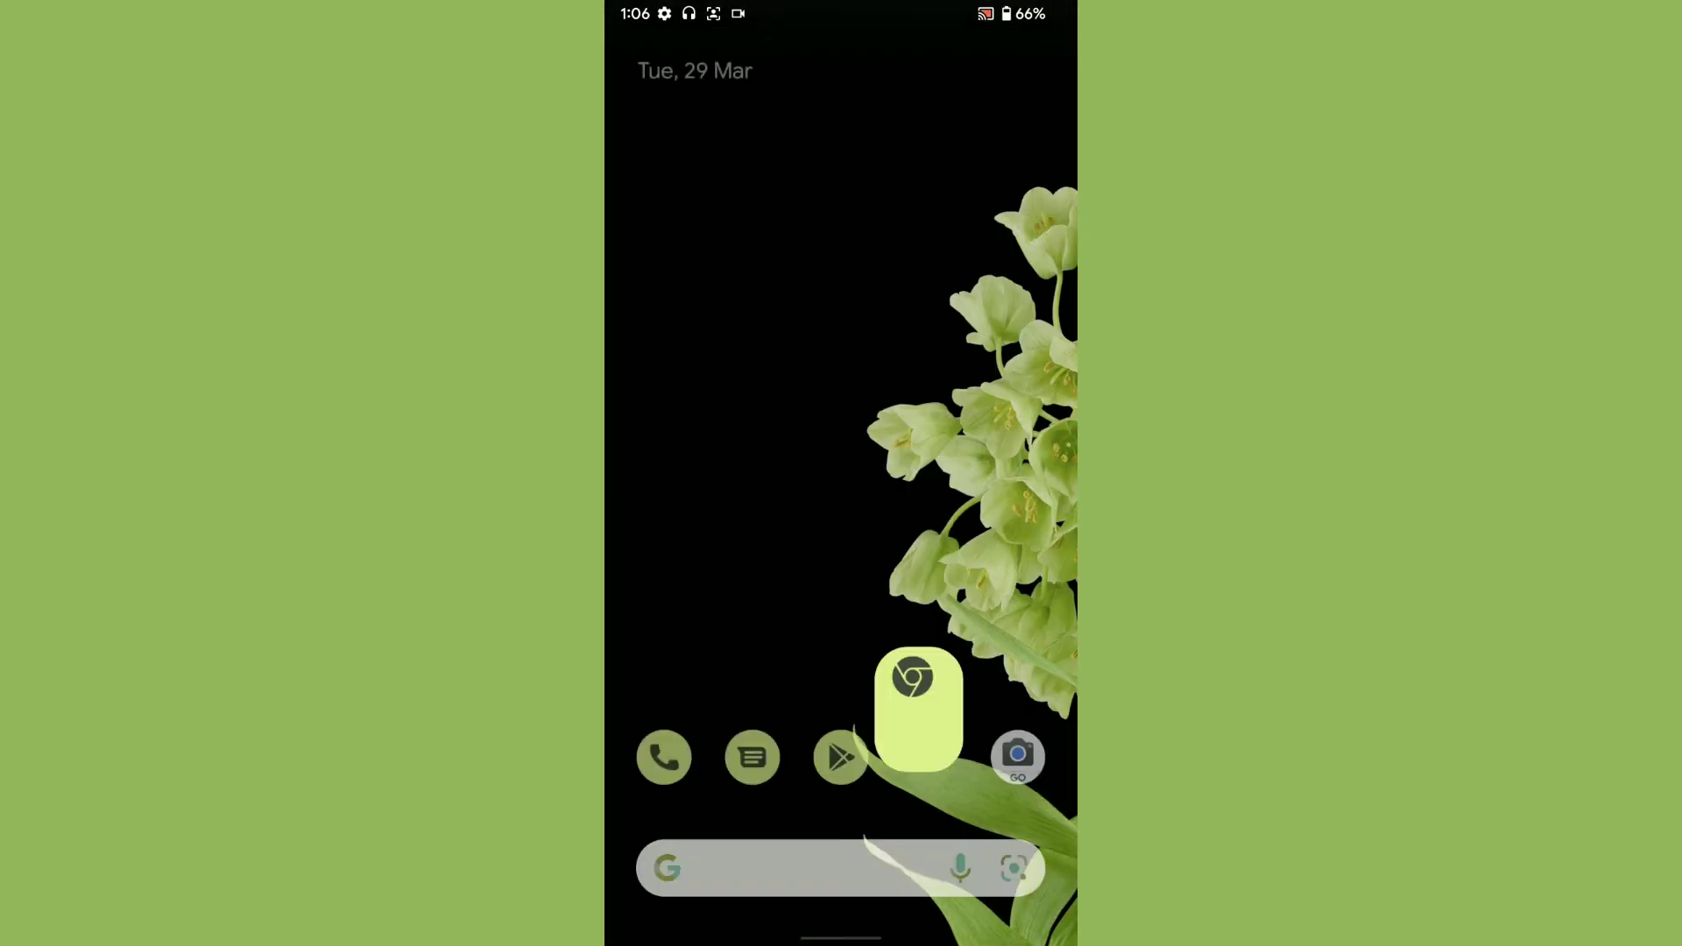
left_click_drag(842, 657, 841, 263)
left_click_drag(842, 394, 842, 789)
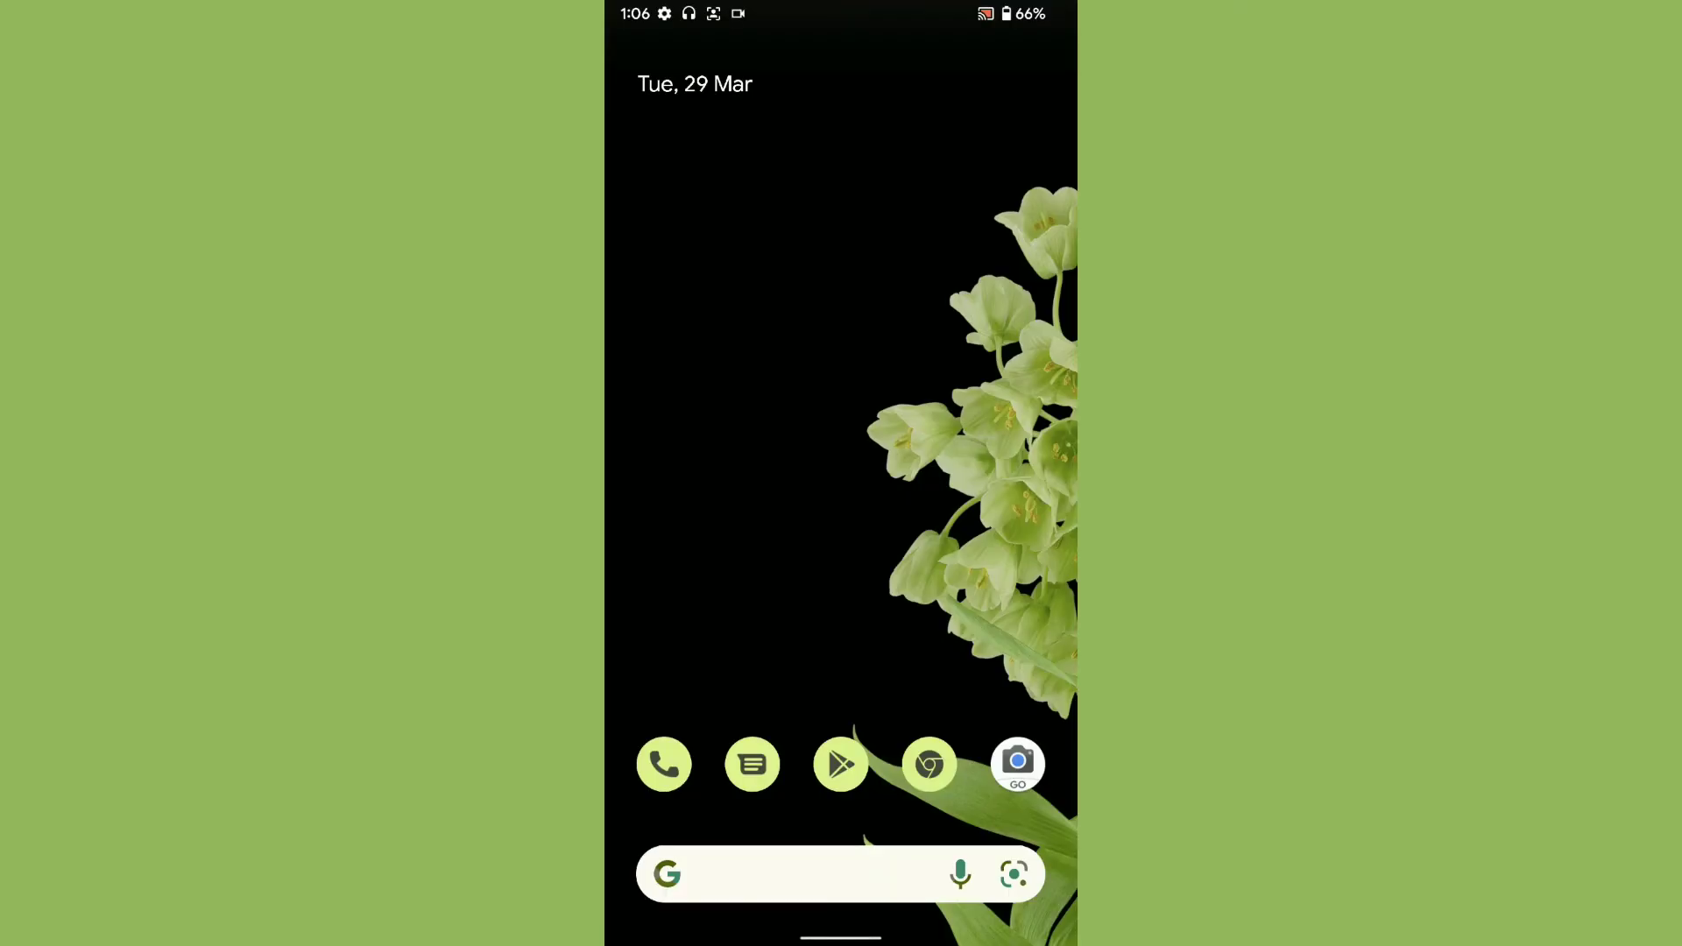
left_click_drag(842, 939, 841, 591)
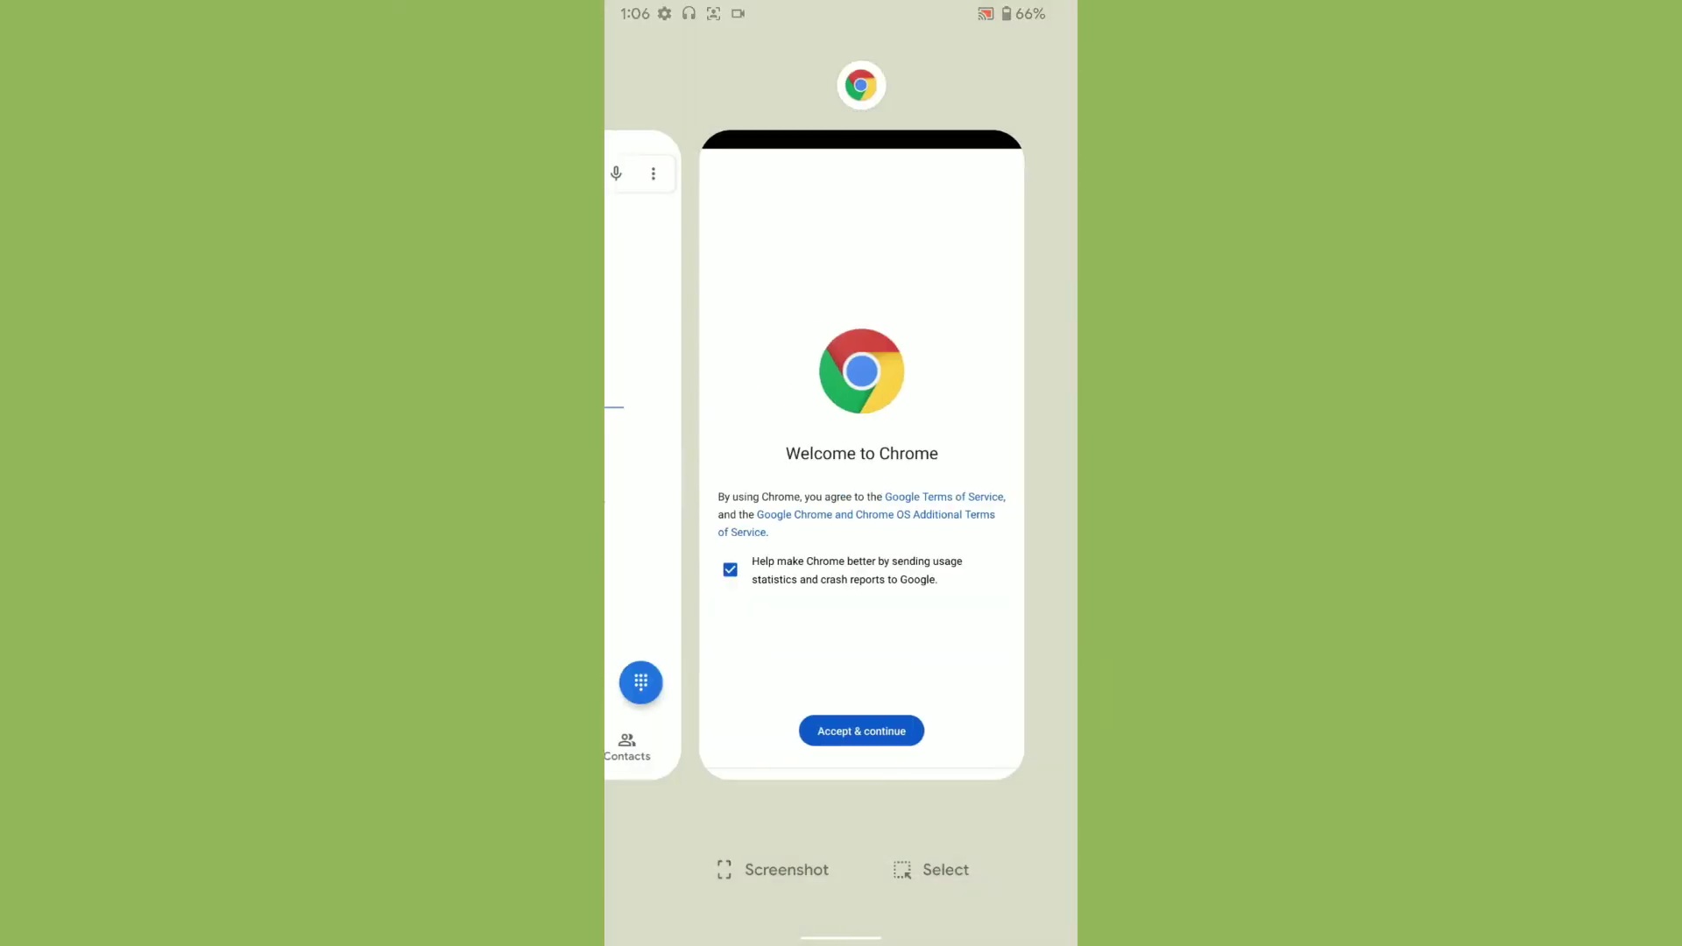
mouse_move(736, 460)
left_mouse_down()
mouse_move(1039, 461)
mouse_move(736, 461)
left_mouse_up()
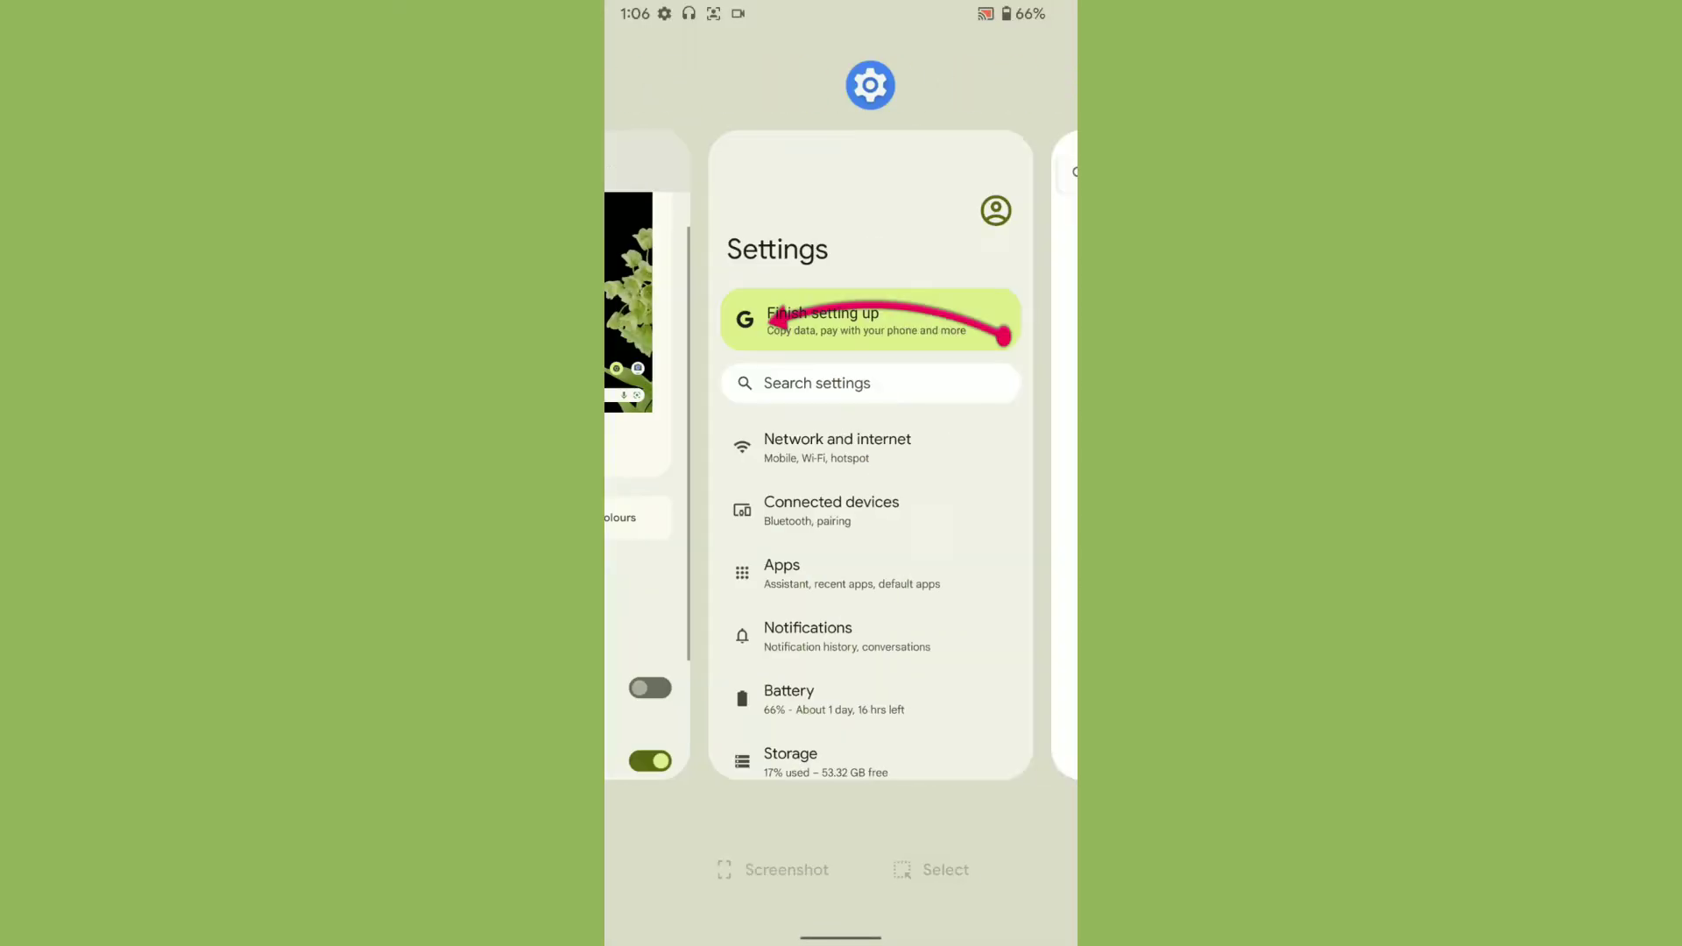
left_click_drag(1025, 460, 737, 460)
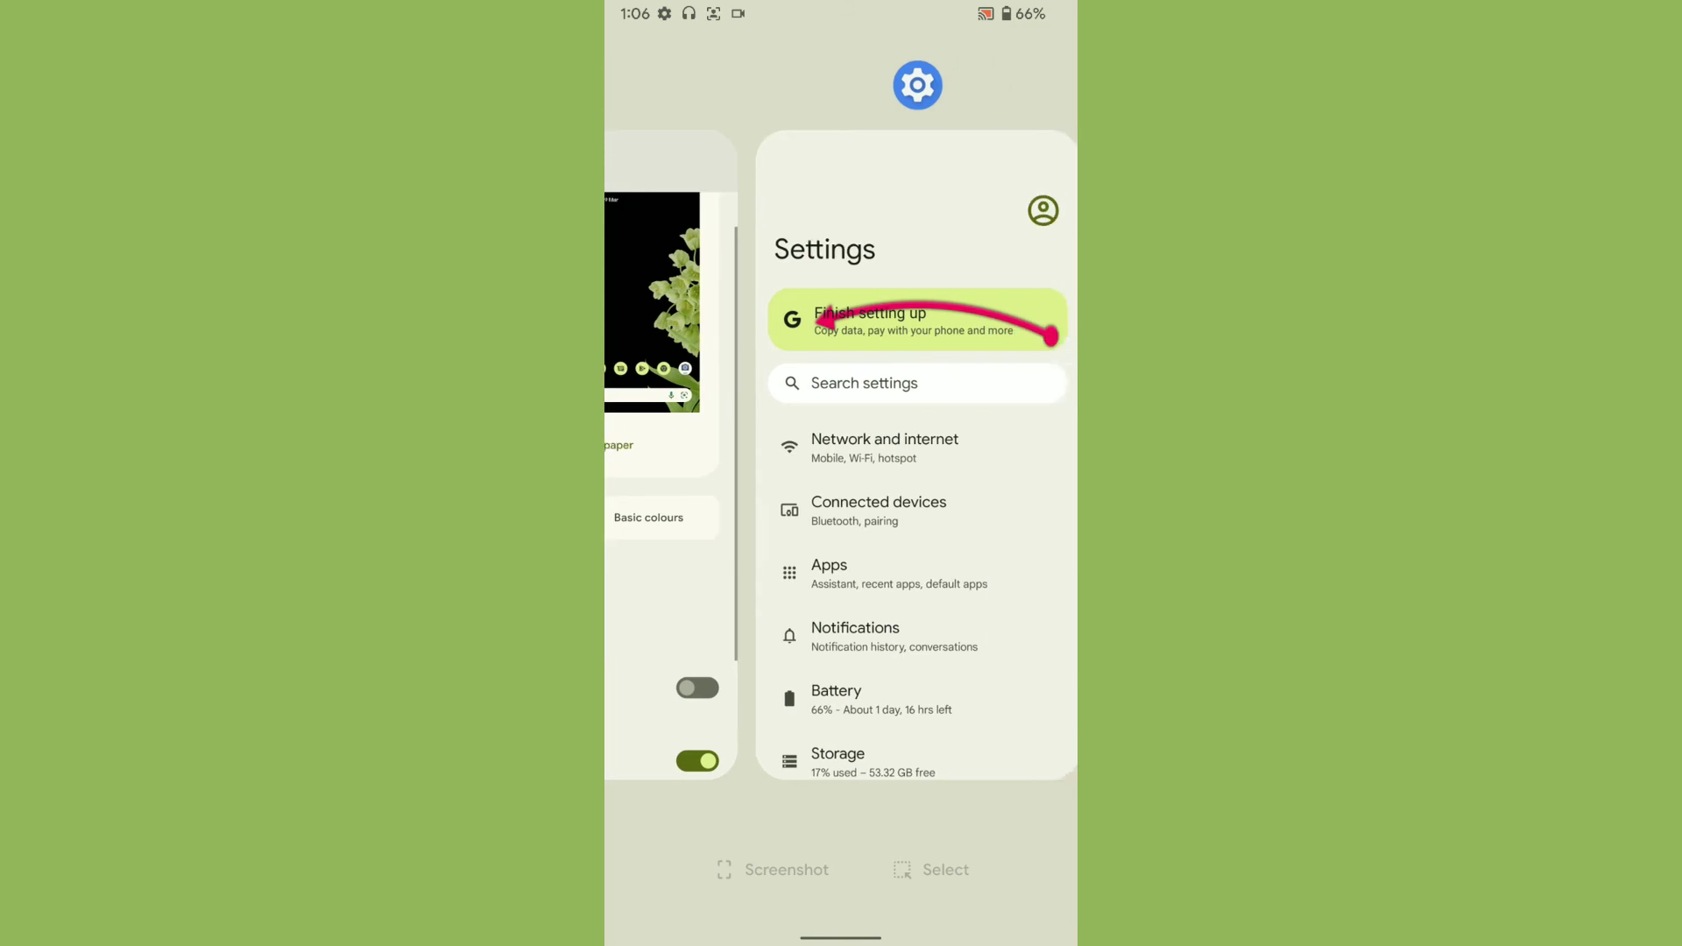
- Launch Phone, Calendar and Calculator in turn from the app drawer, returning home between each
left_click_drag(841, 938, 841, 657)
left_click_drag(842, 788, 842, 328)
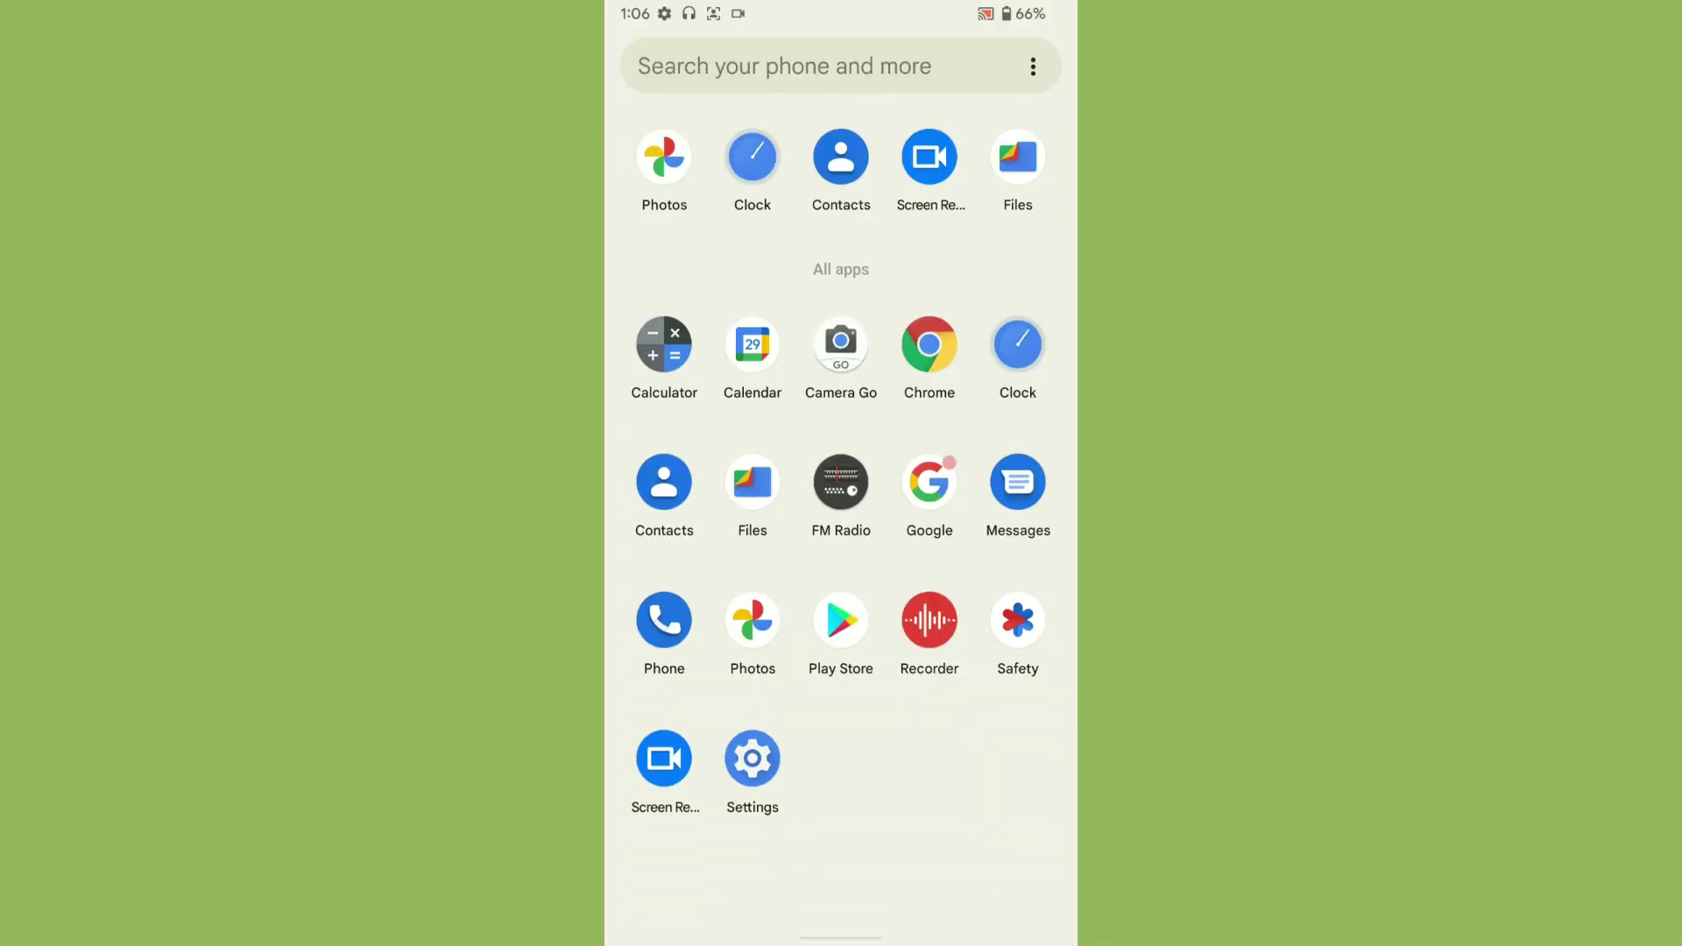
left_click(666, 621)
left_click_drag(841, 939, 841, 657)
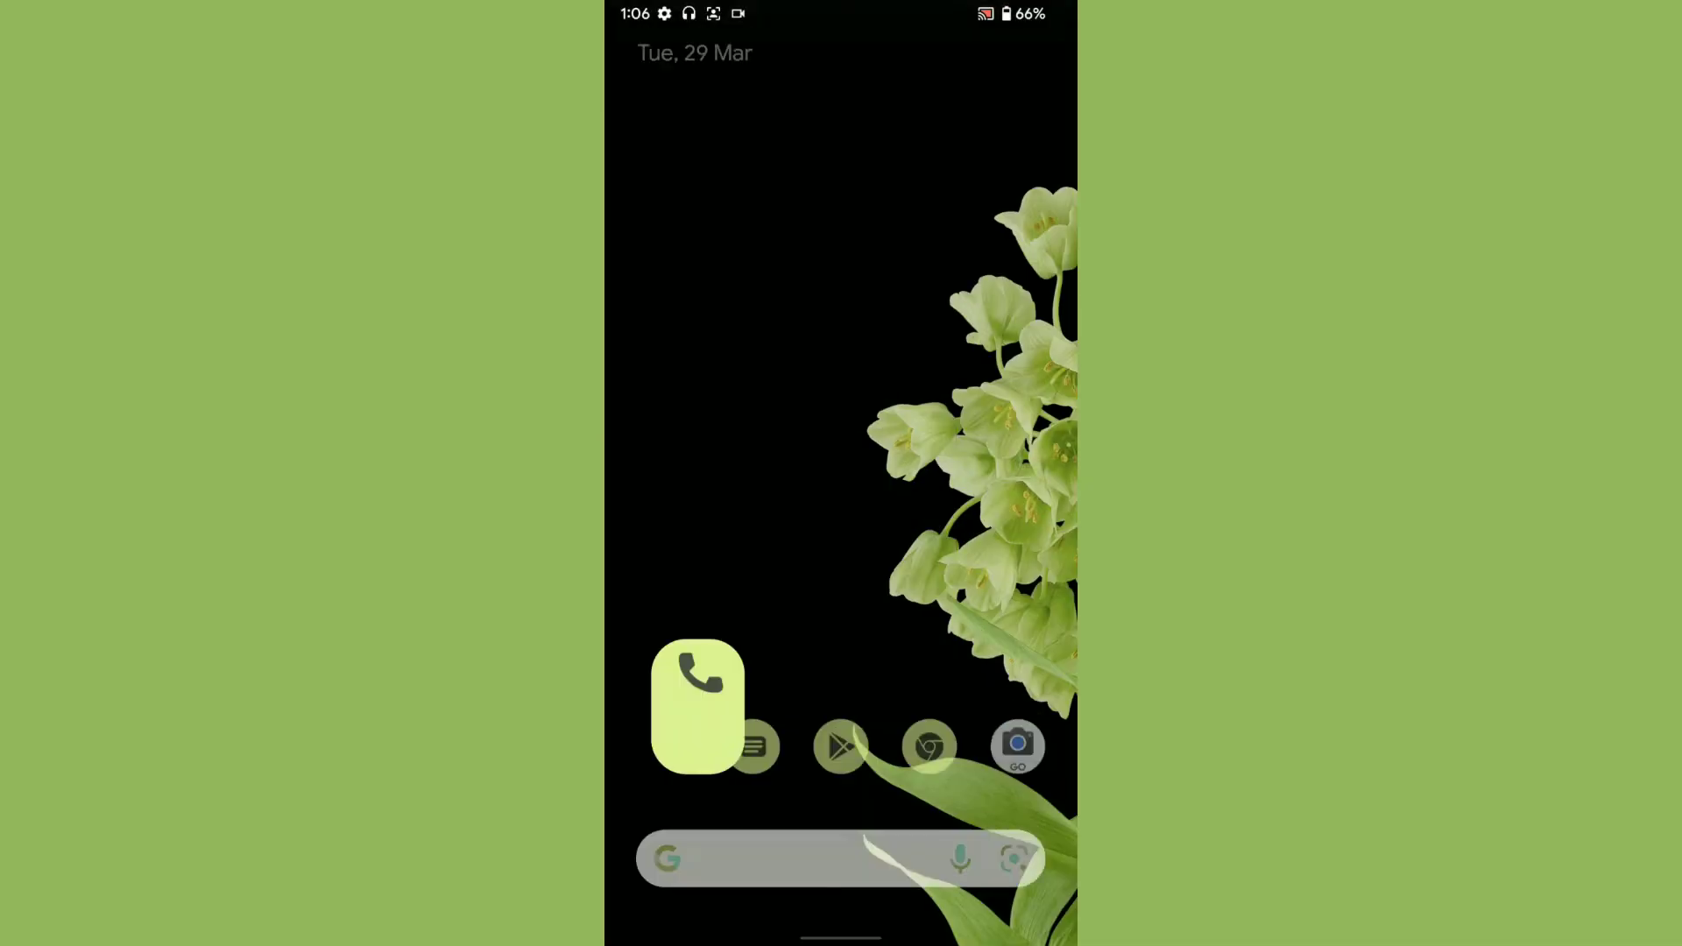
left_click_drag(842, 789, 841, 329)
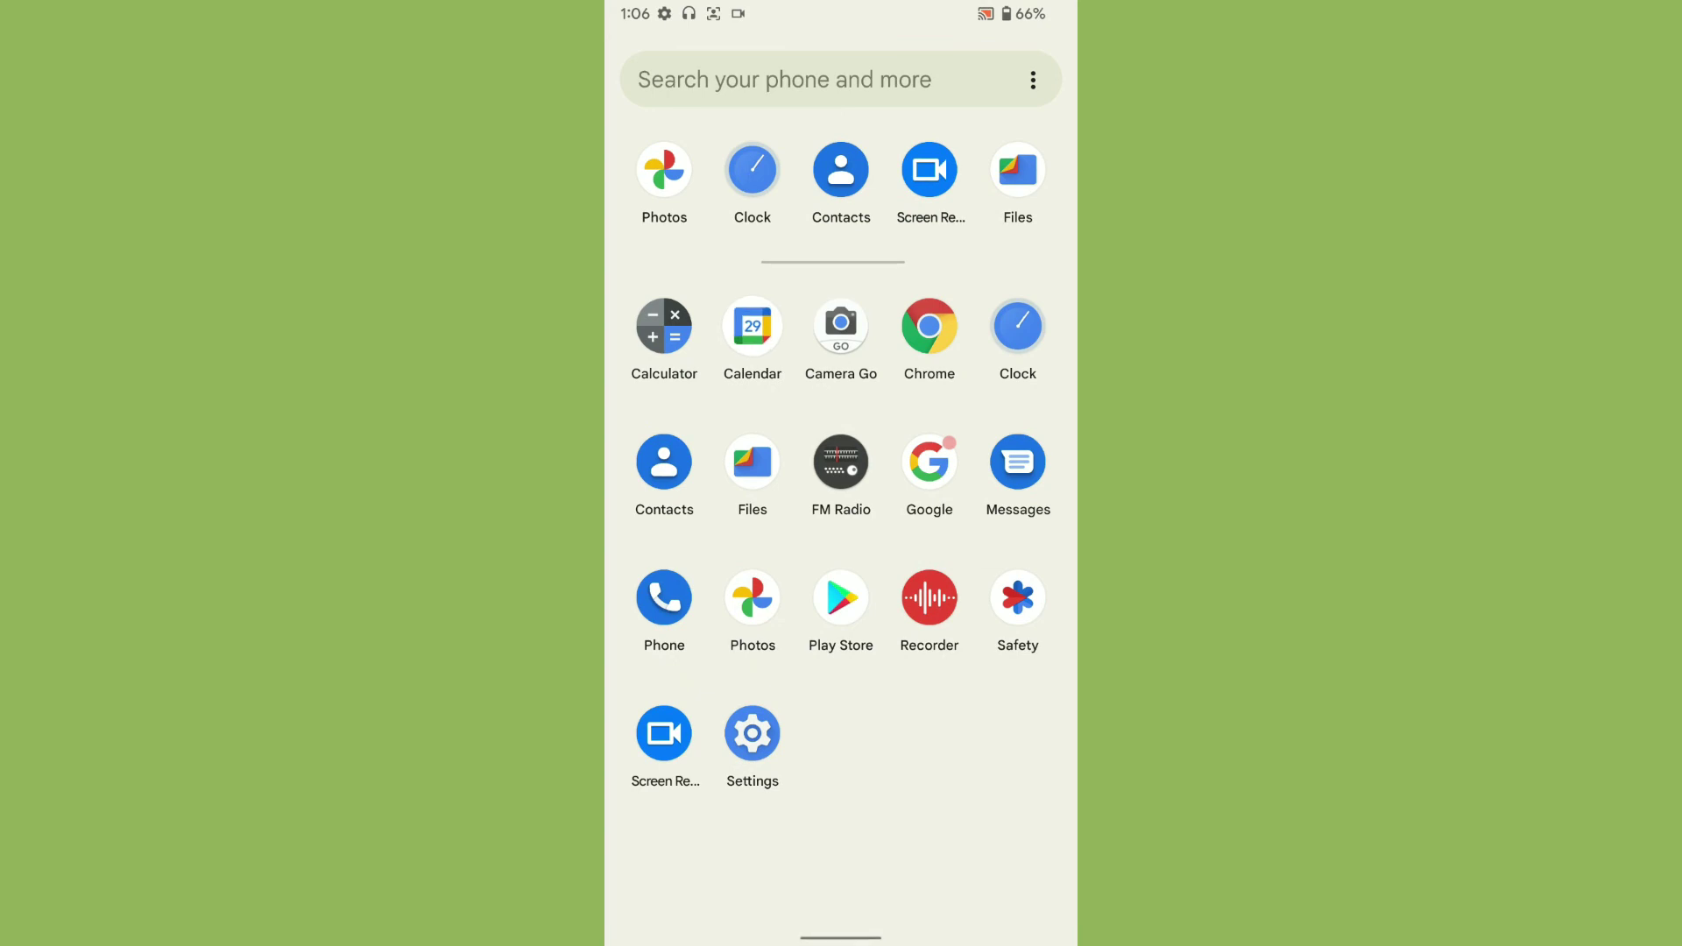
left_click(752, 326)
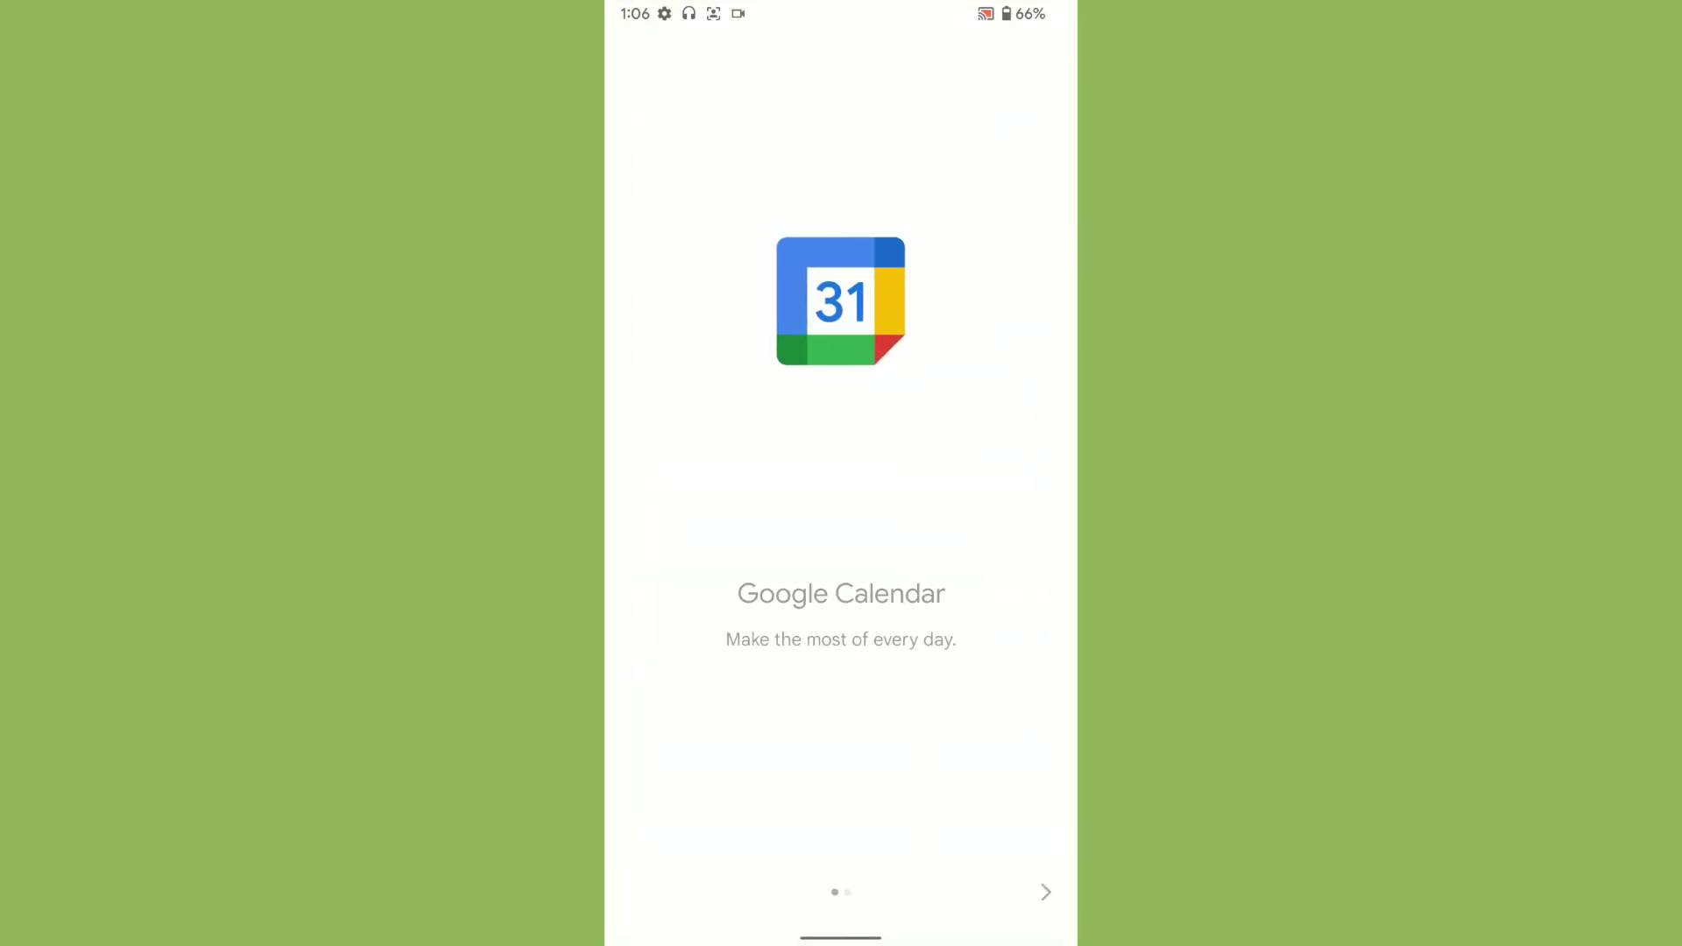
left_click_drag(841, 939, 841, 658)
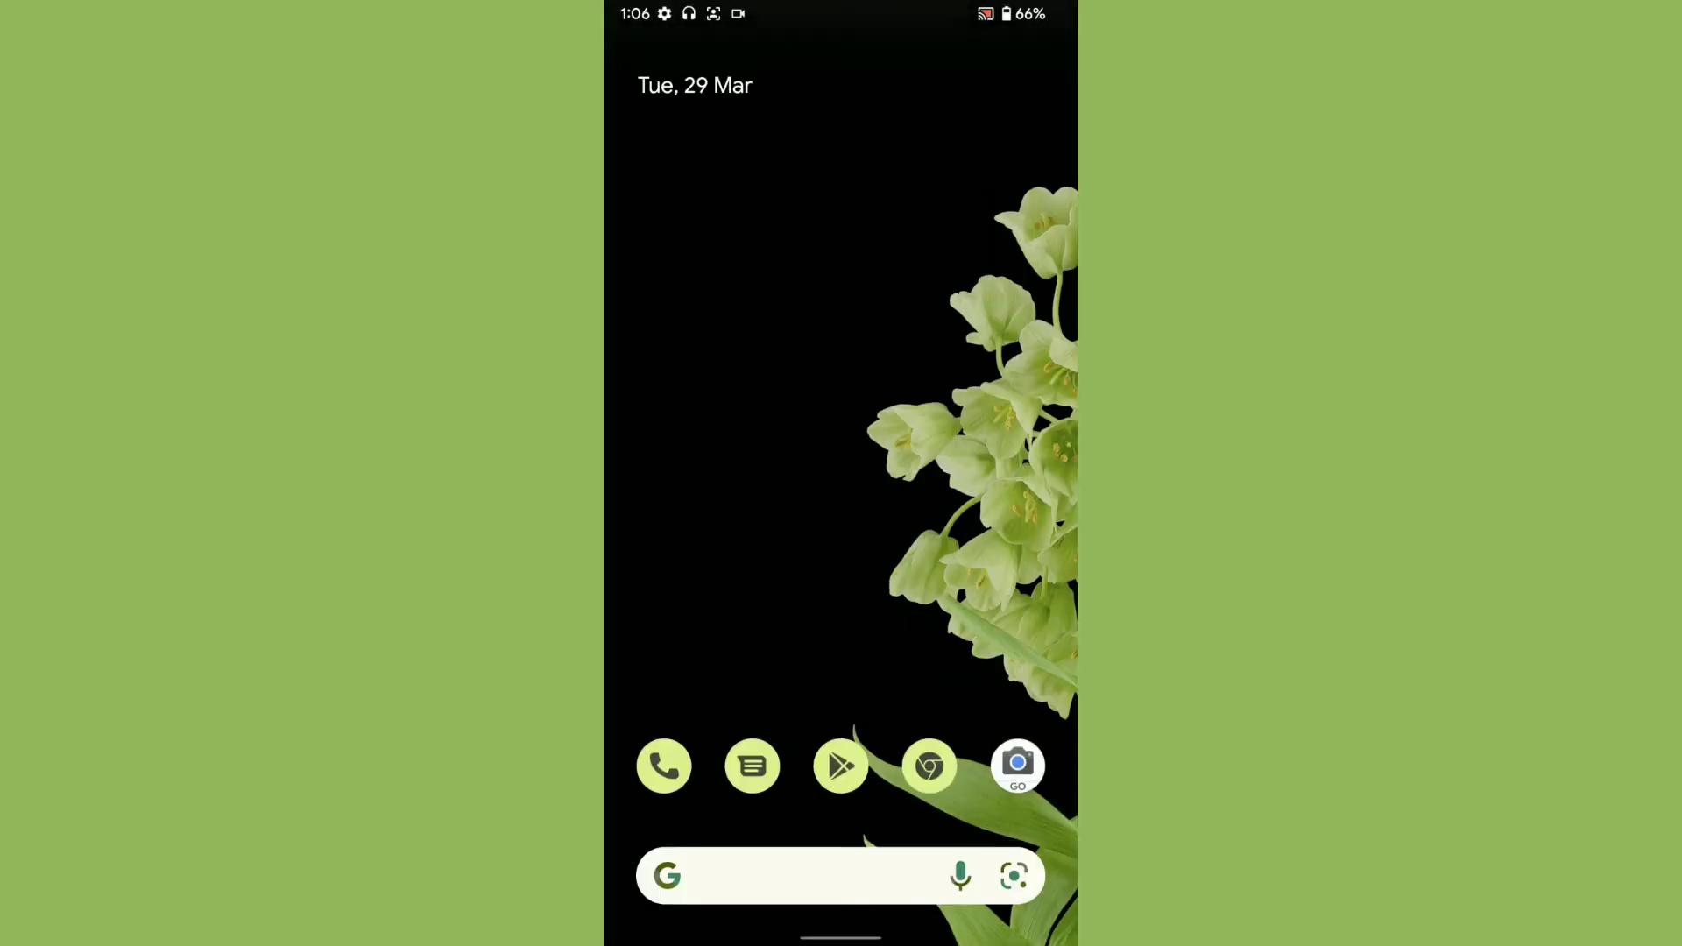
left_click_drag(842, 788, 841, 330)
left_click(664, 326)
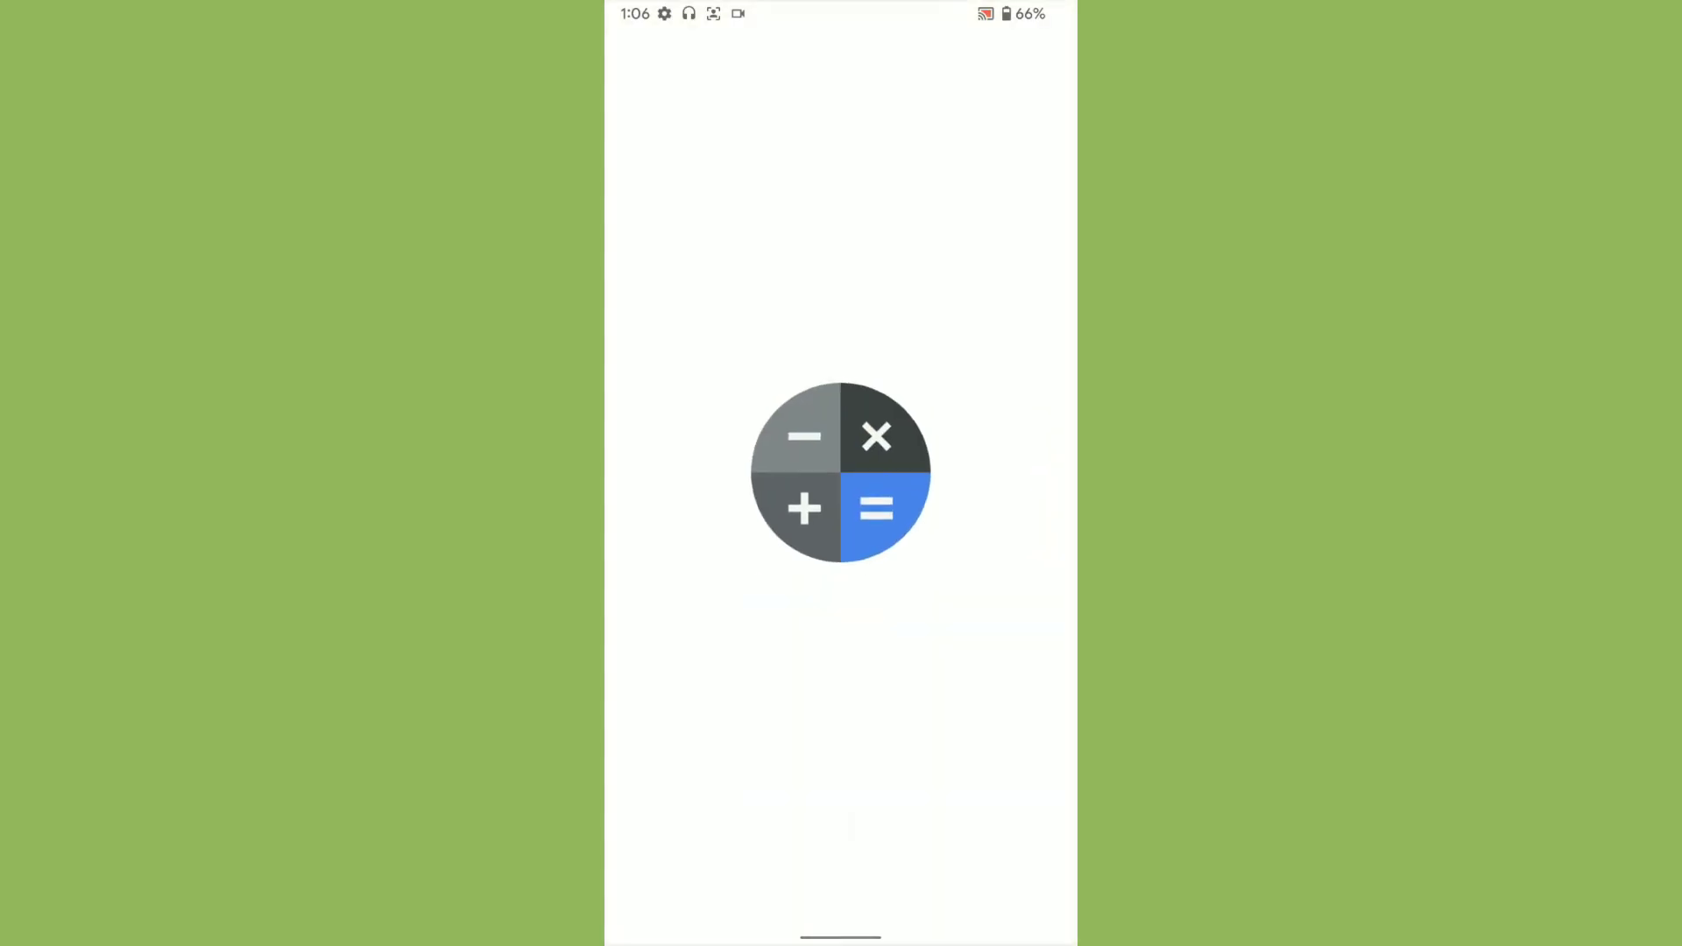
- Use Recents to reopen Calculator, then Settings, then Chrome
left_click_drag(841, 939, 841, 592)
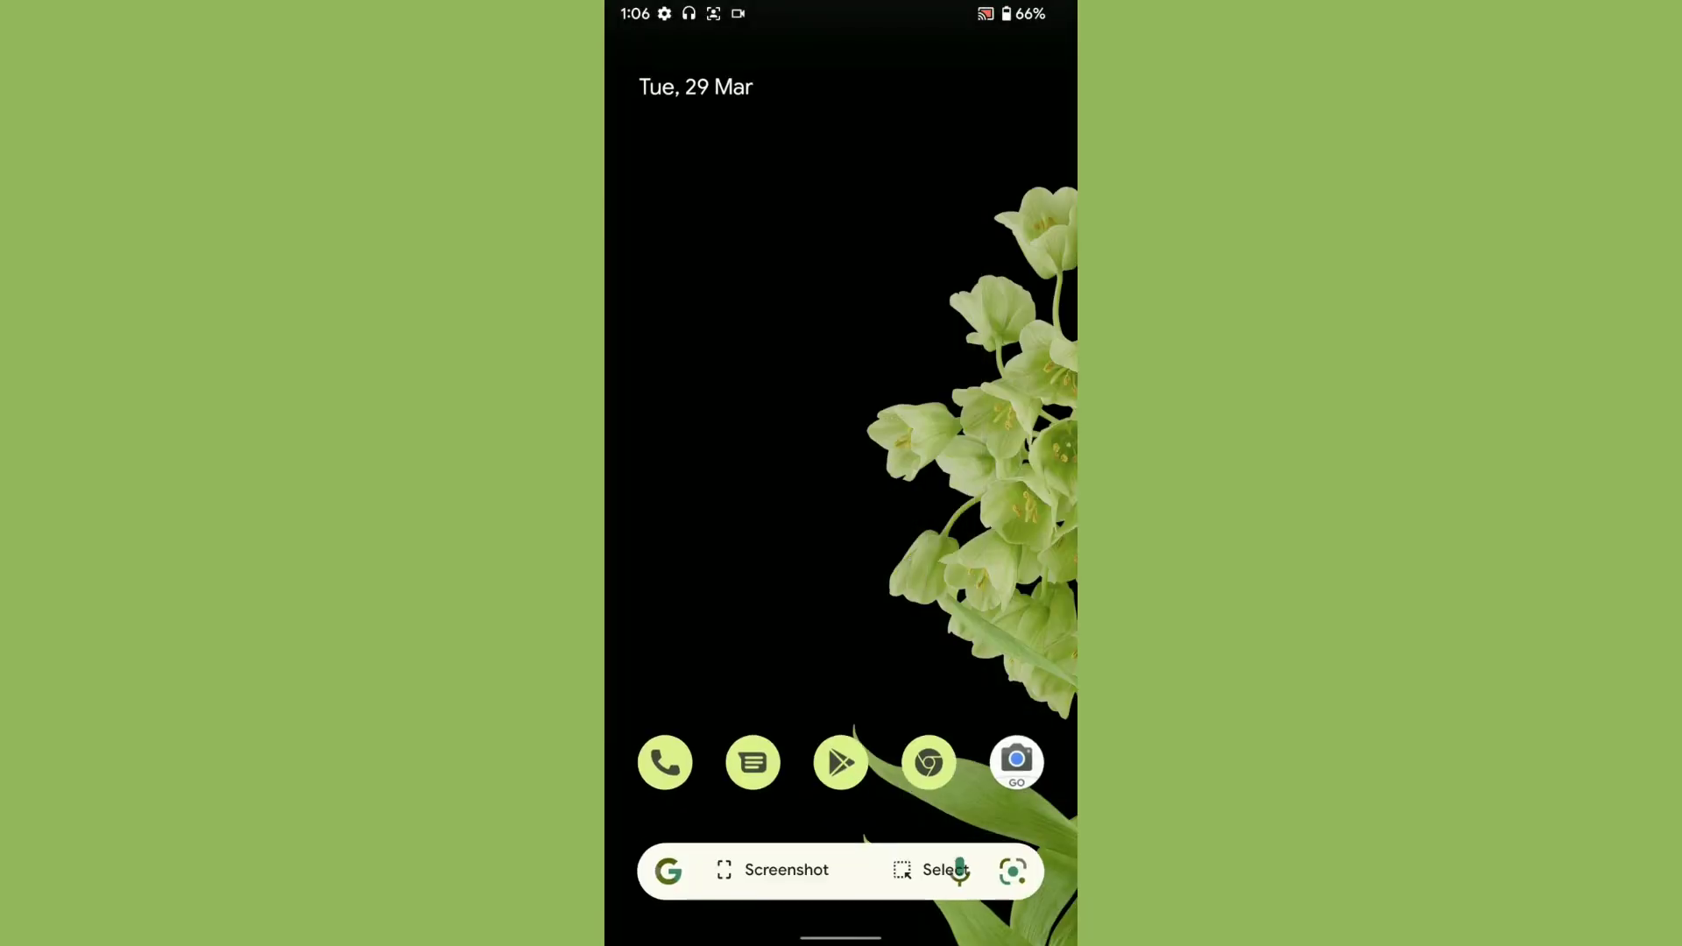
left_click_drag(841, 939, 841, 526)
mouse_move(683, 460)
left_mouse_down()
mouse_move(1039, 460)
mouse_move(658, 460)
left_mouse_up()
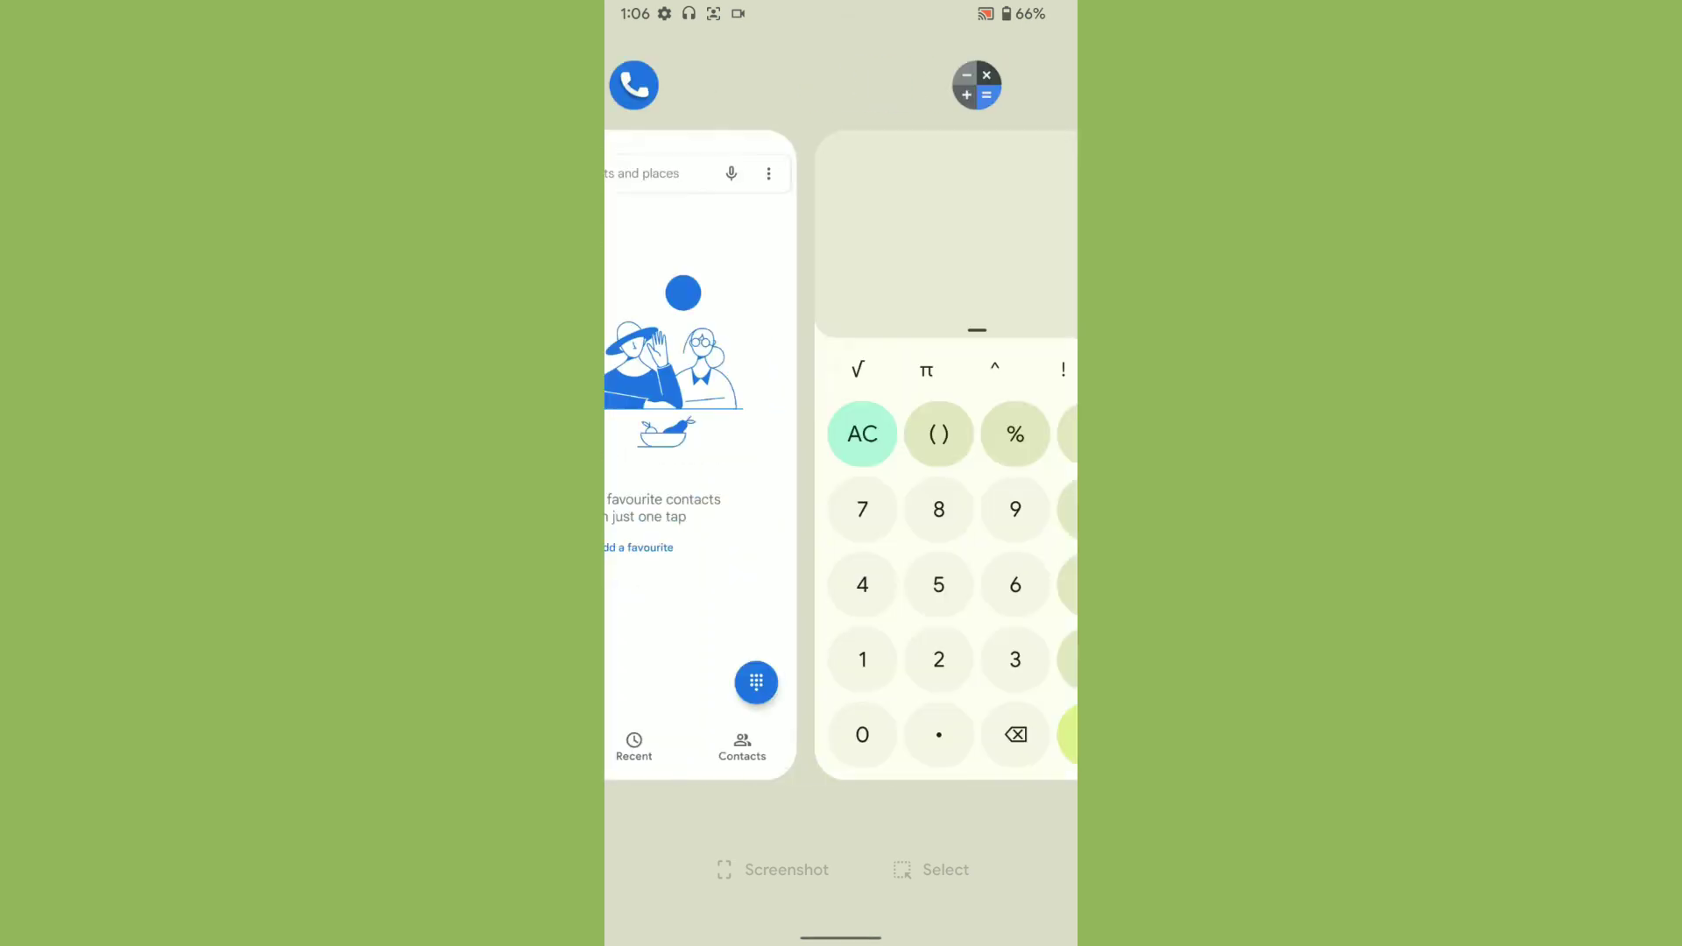
left_click(842, 474)
left_click_drag(841, 938, 841, 527)
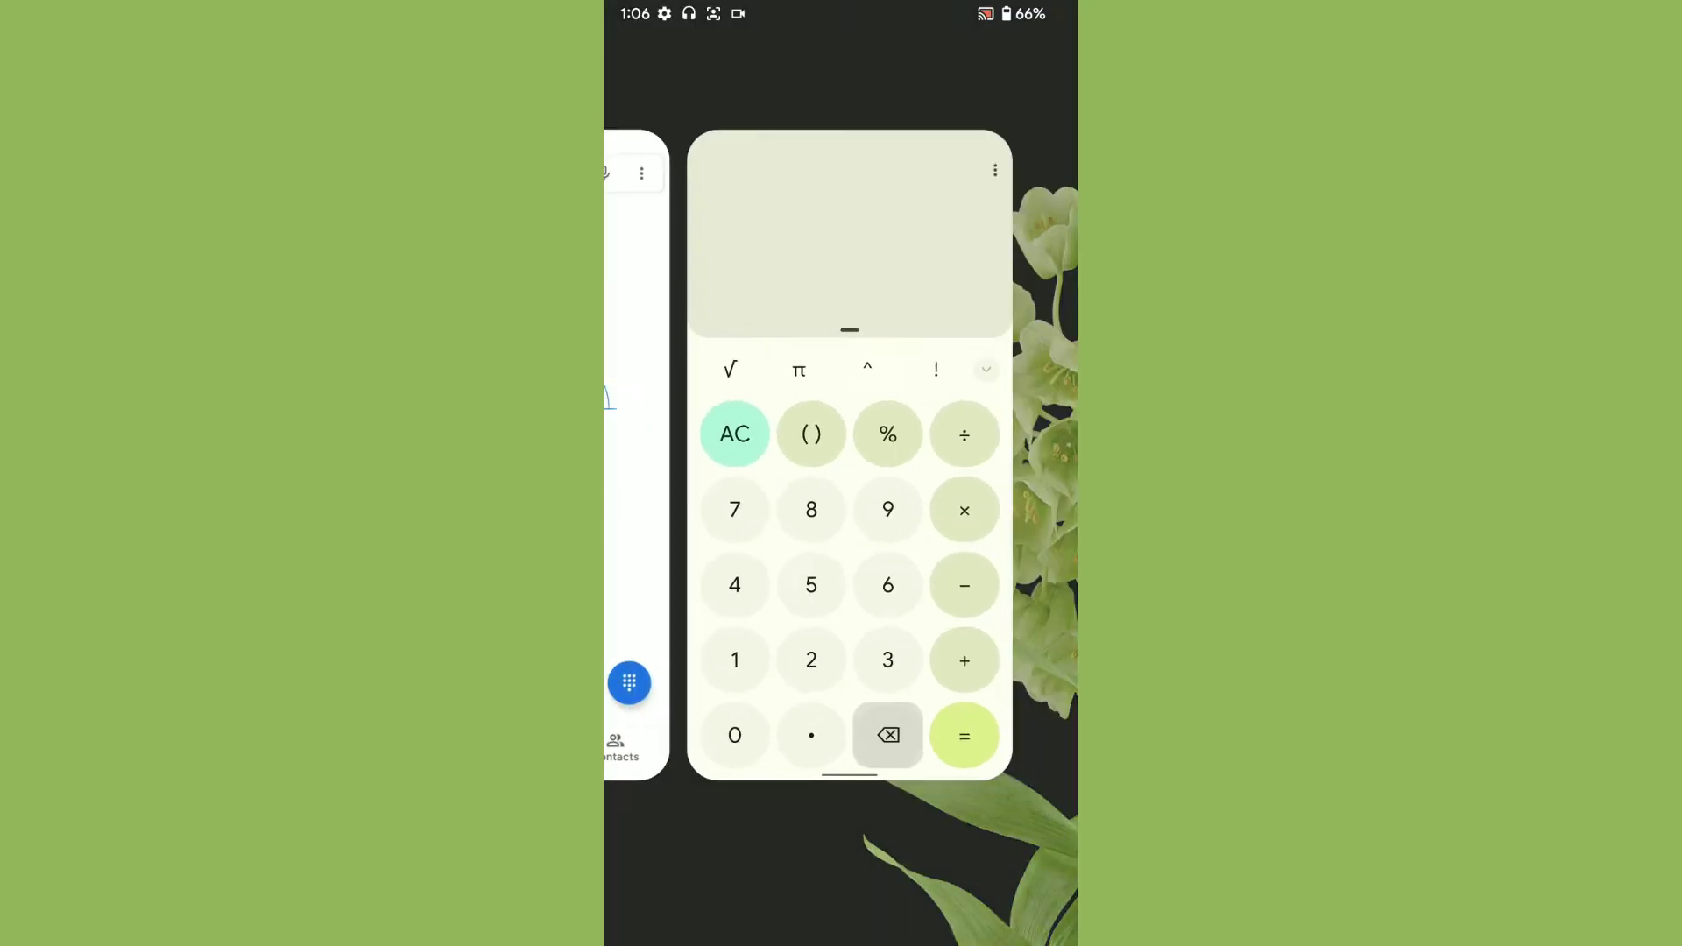
left_click_drag(684, 460, 1038, 460)
mouse_move(683, 460)
left_mouse_down()
mouse_move(1040, 460)
mouse_move(828, 461)
left_mouse_up()
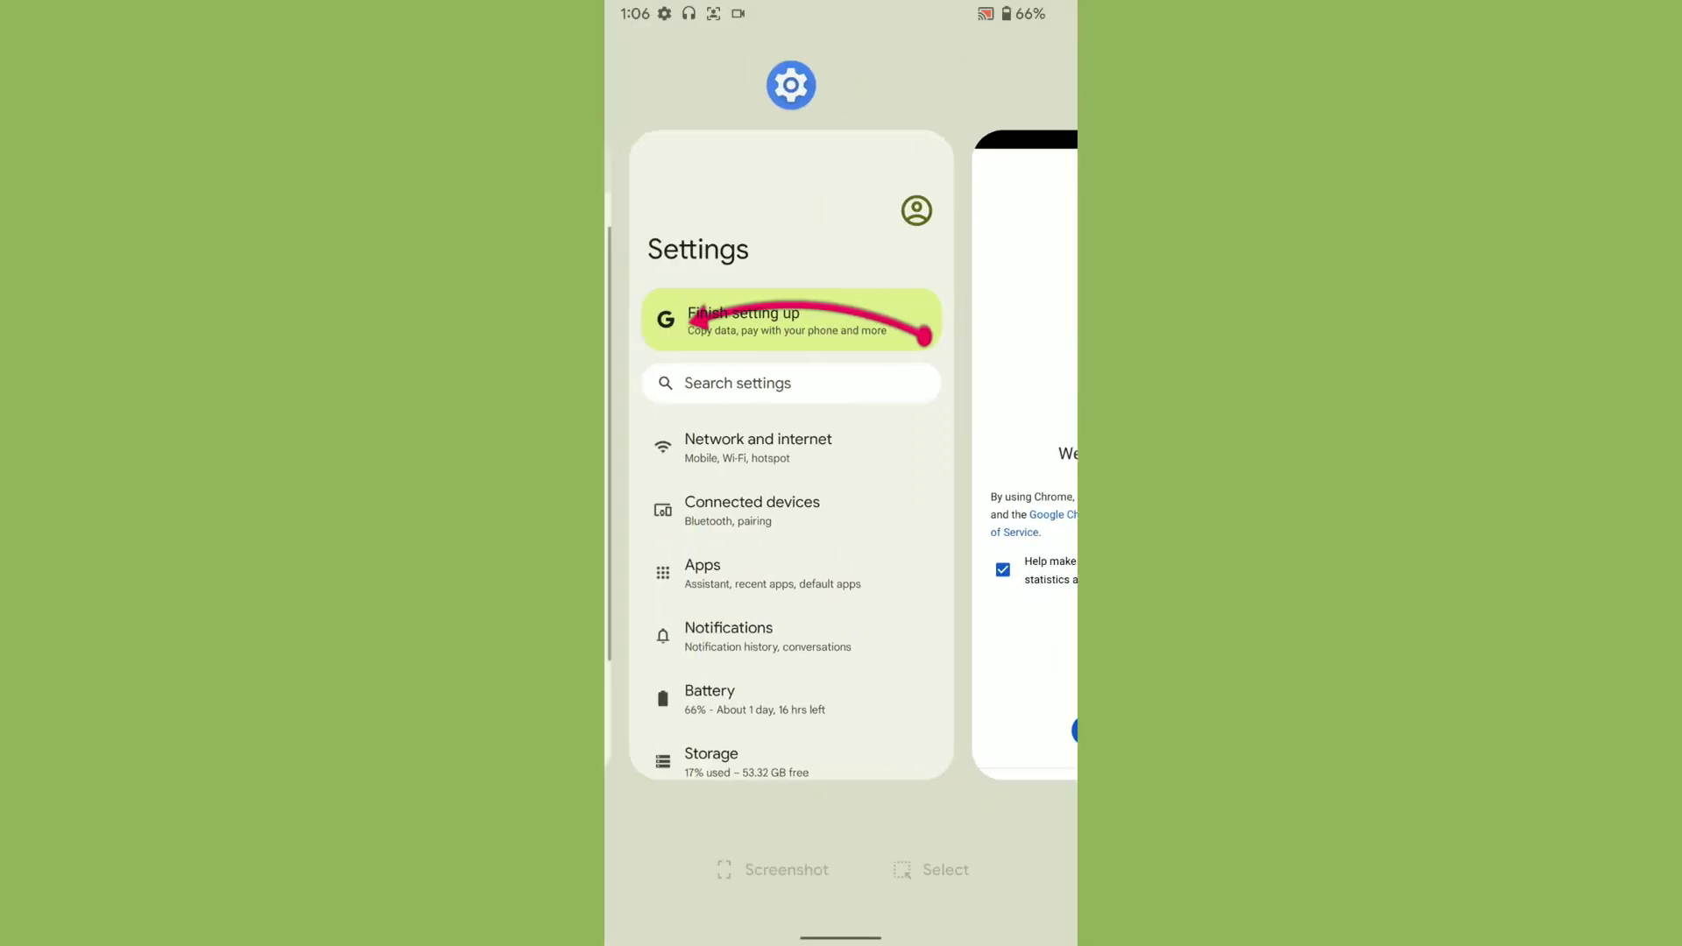
left_click(767, 460)
left_click_drag(841, 938, 842, 525)
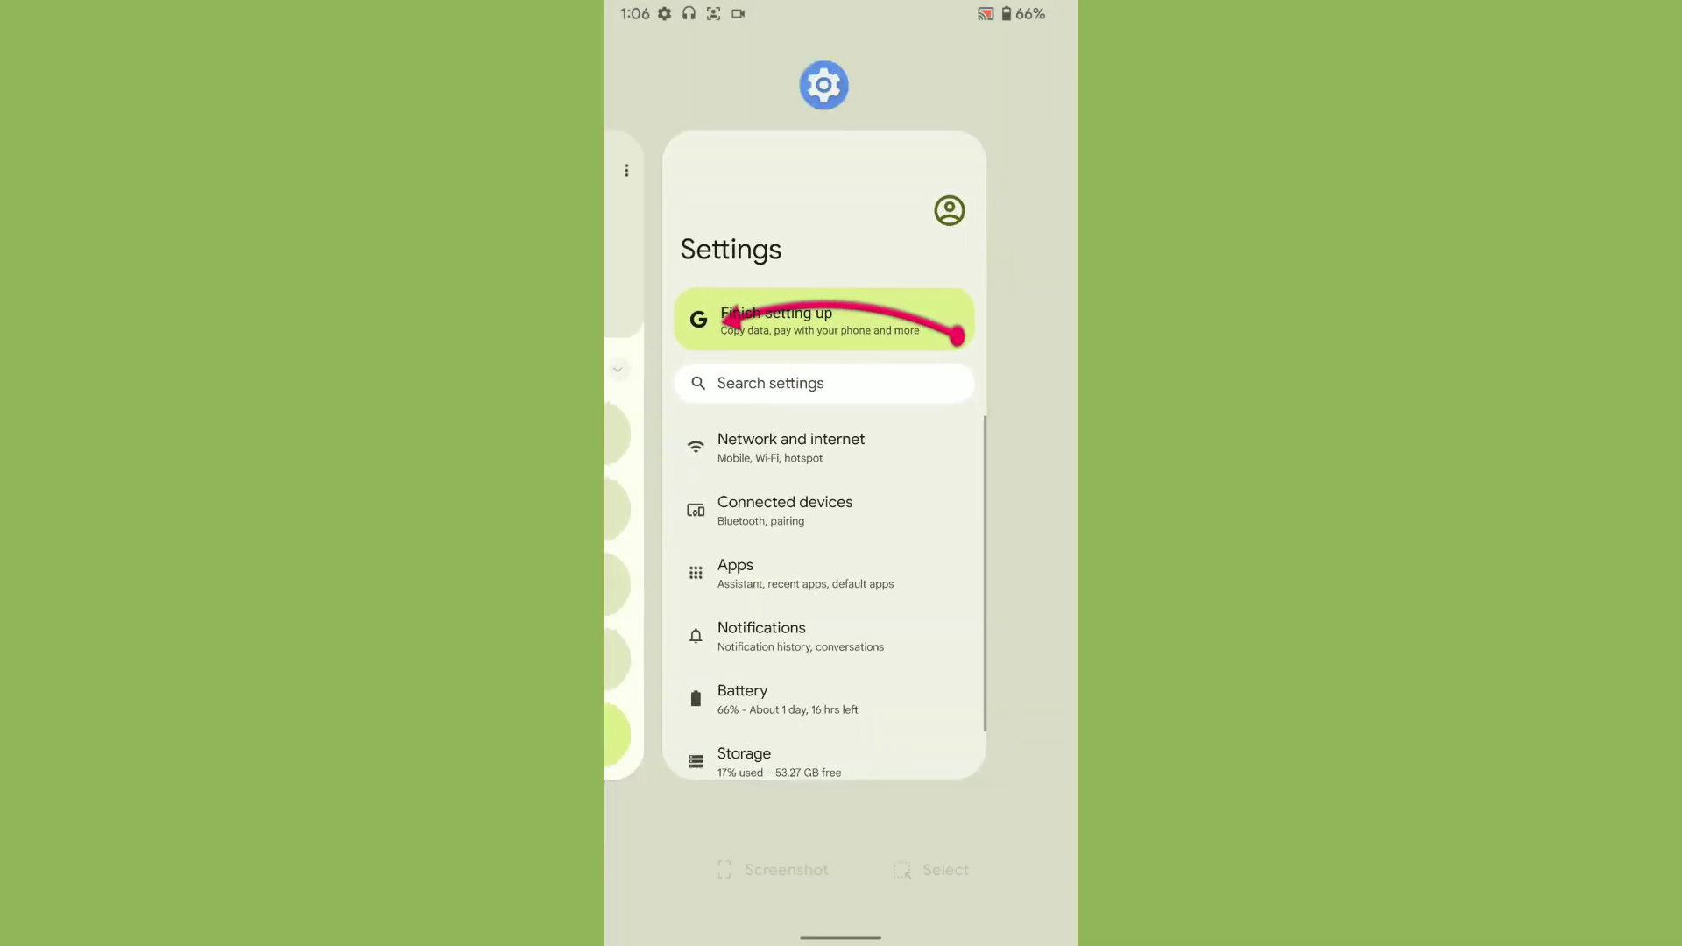
mouse_move(683, 460)
left_mouse_down()
mouse_move(1038, 460)
mouse_move(683, 461)
left_mouse_up()
mouse_move(1039, 461)
left_mouse_down()
mouse_move(684, 461)
mouse_move(1039, 460)
left_mouse_up()
left_click_drag(684, 460, 1040, 461)
left_click(842, 454)
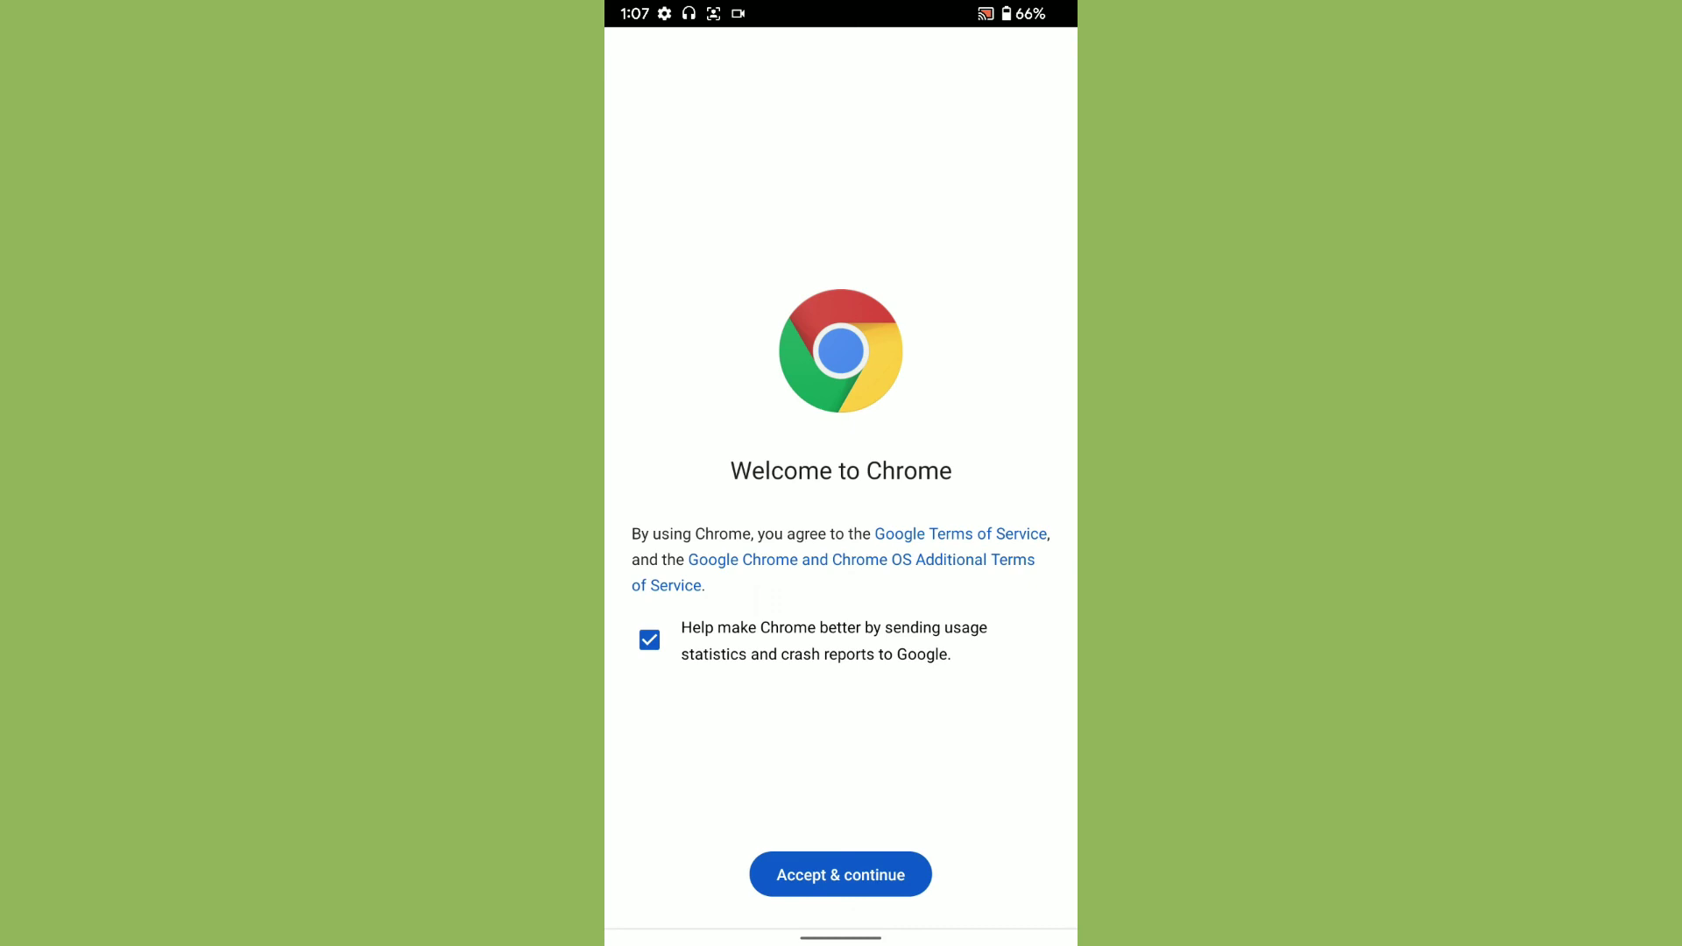
- Go home from Chrome's Welcome to Chrome screen without accepting its terms
left_click_drag(841, 939, 842, 591)
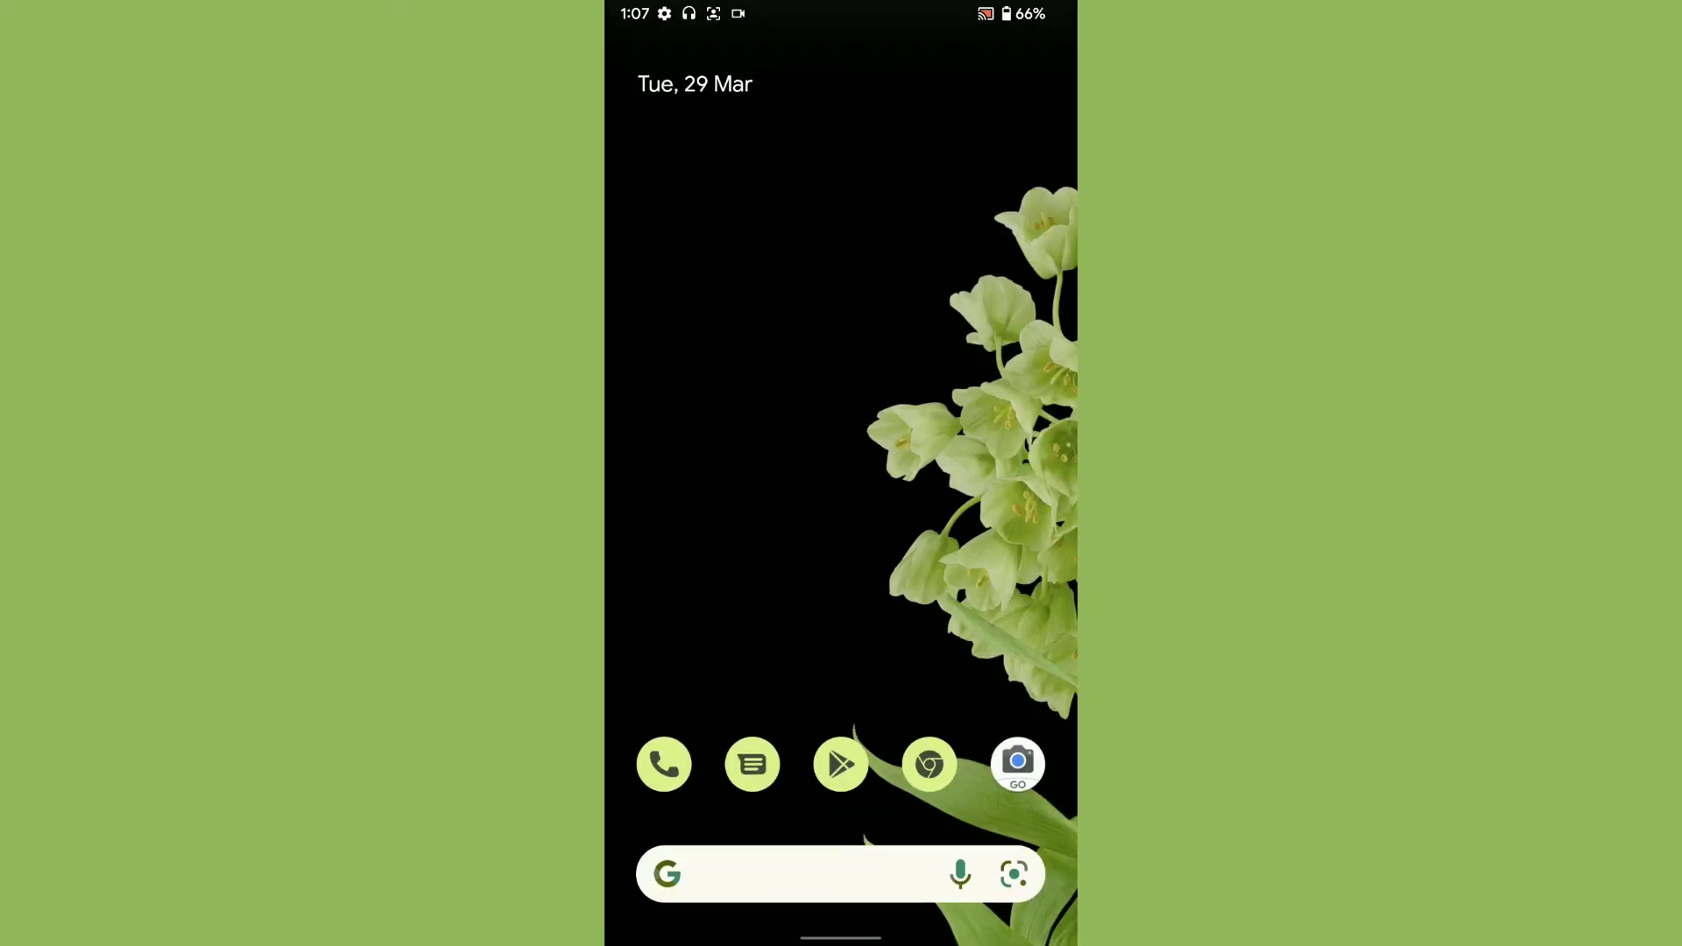